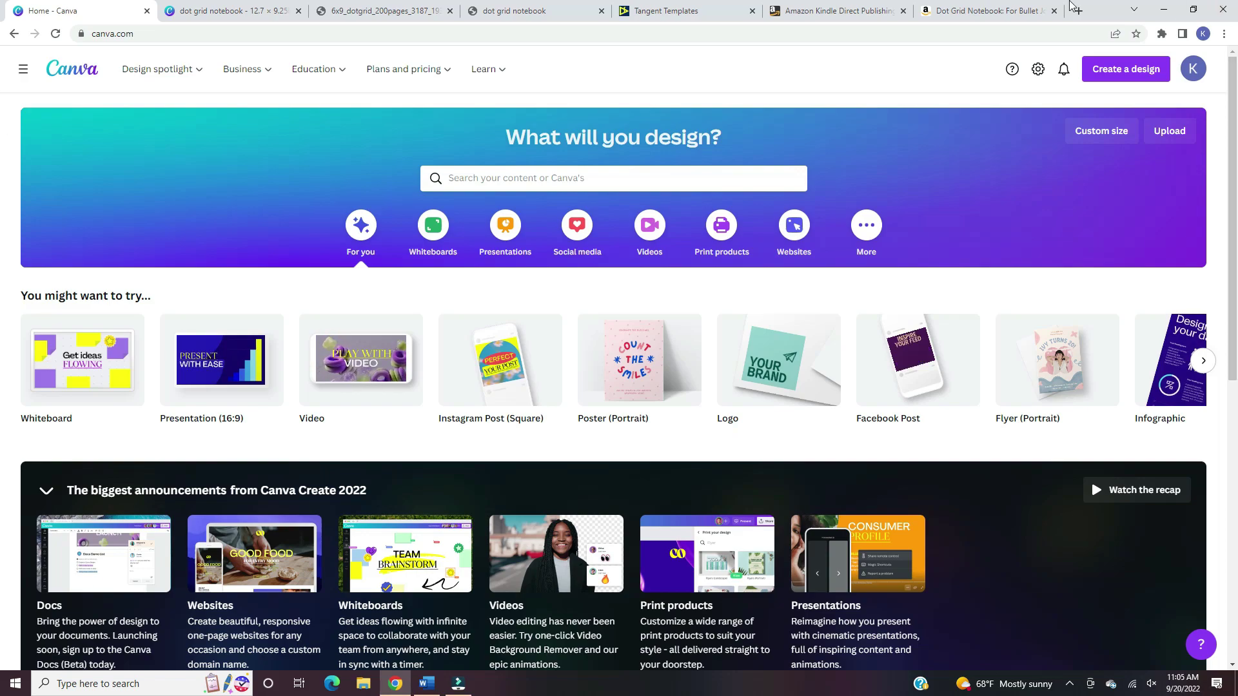
Review the Listing Helper form in Tangent Templates and the pages of the 6x9 dot grid interior PDF.
click(700, 19)
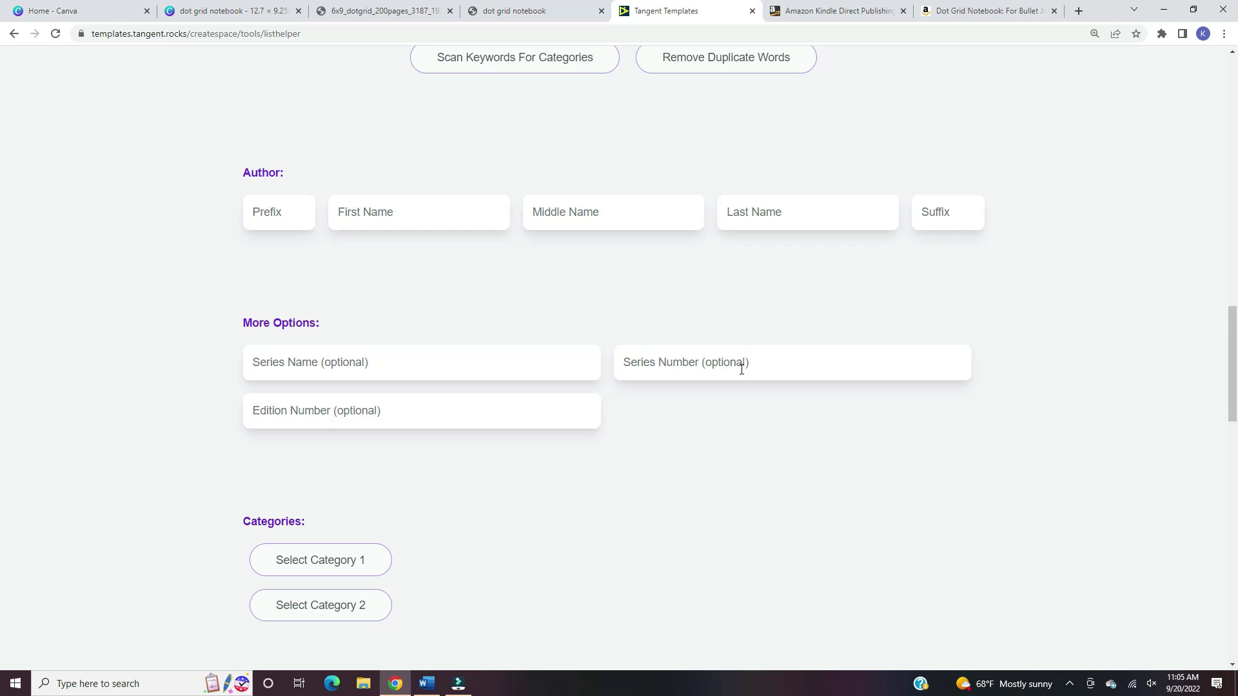
scroll(741, 369, up, 15)
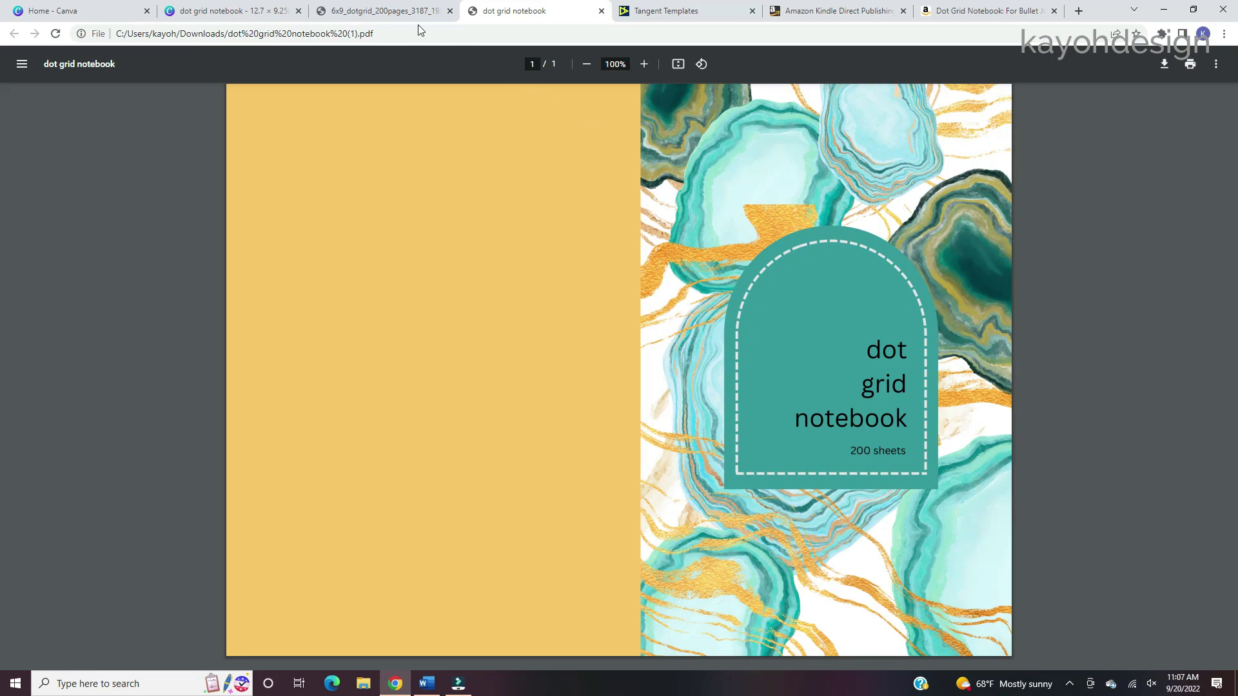
click(356, 12)
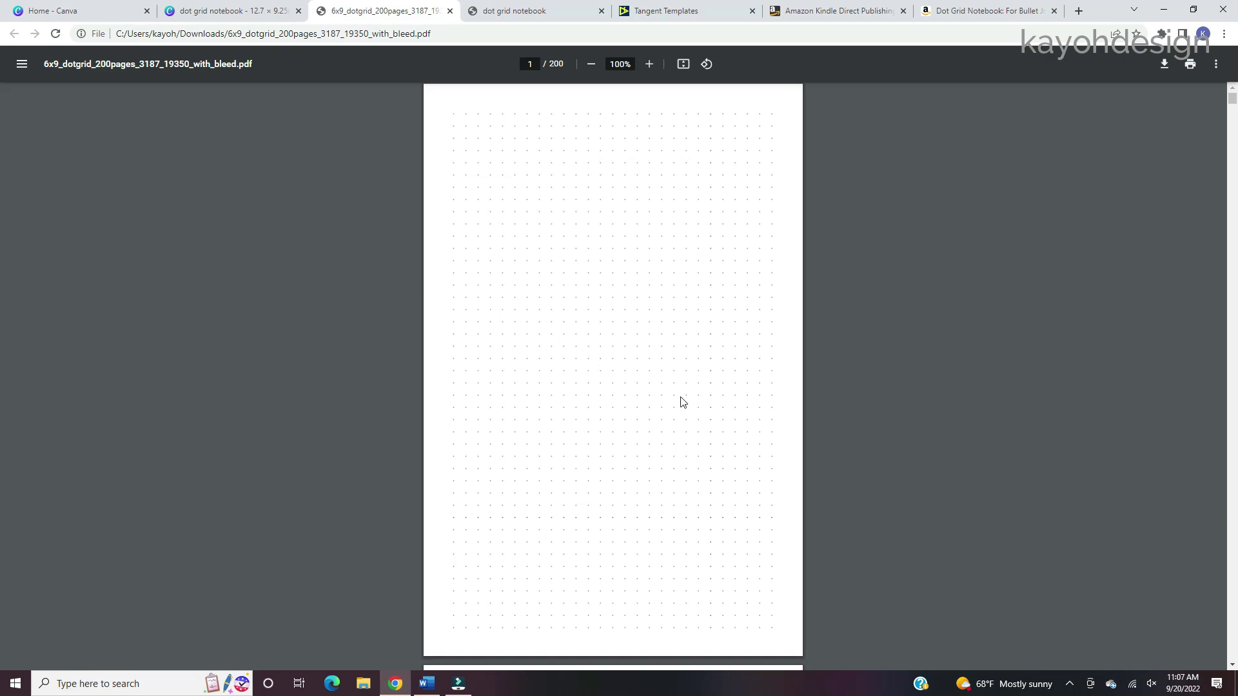
scroll(720, 402, down, 10)
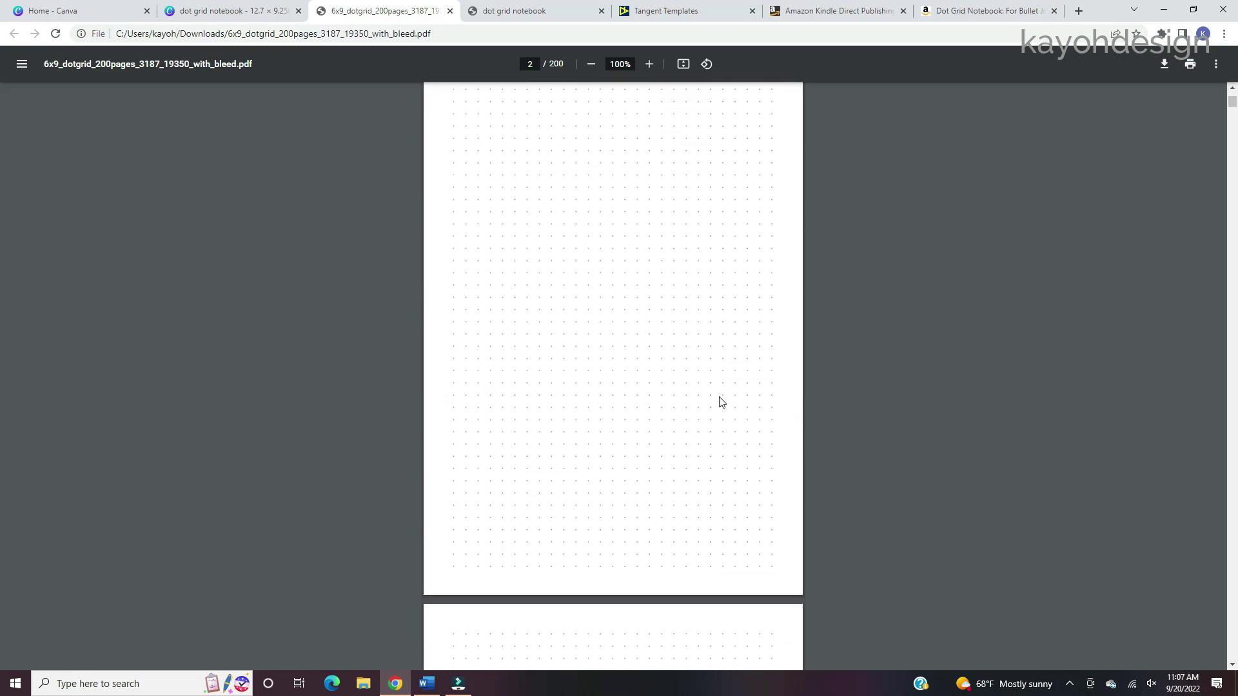
scroll(721, 403, up, 10)
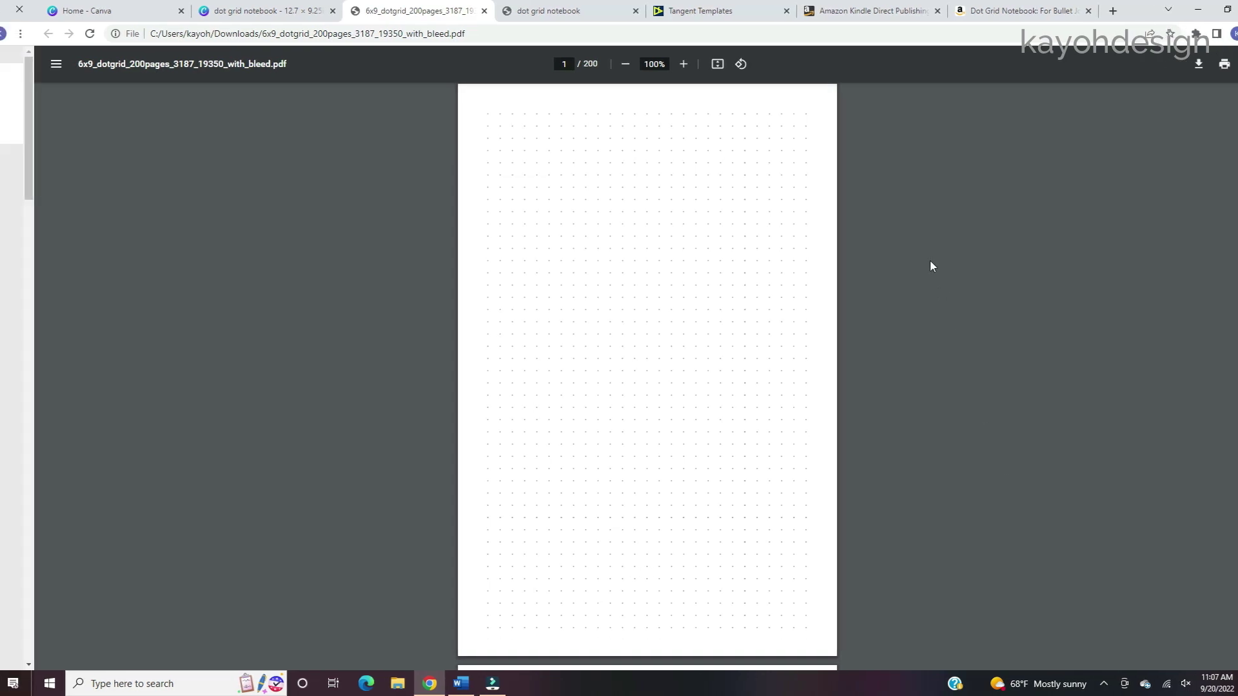
Switch to Kindle Direct Publishing and start creating a new paperback title.
click(837, 10)
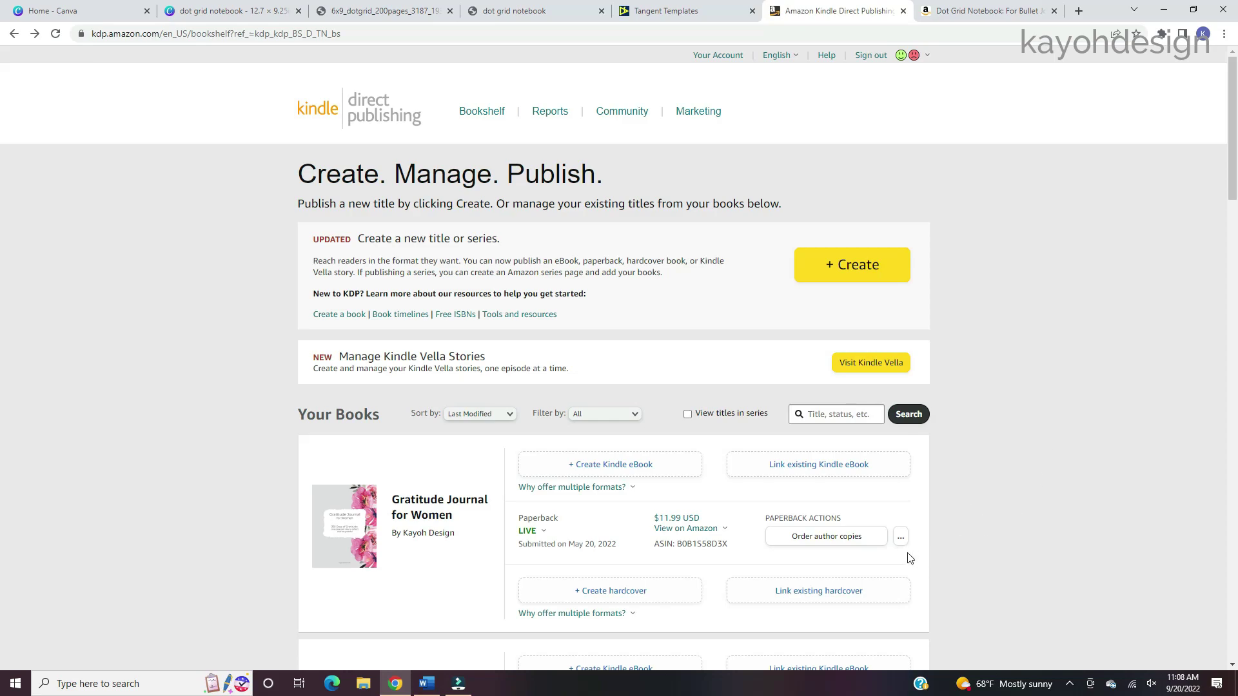
click(688, 528)
click(1007, 449)
click(858, 279)
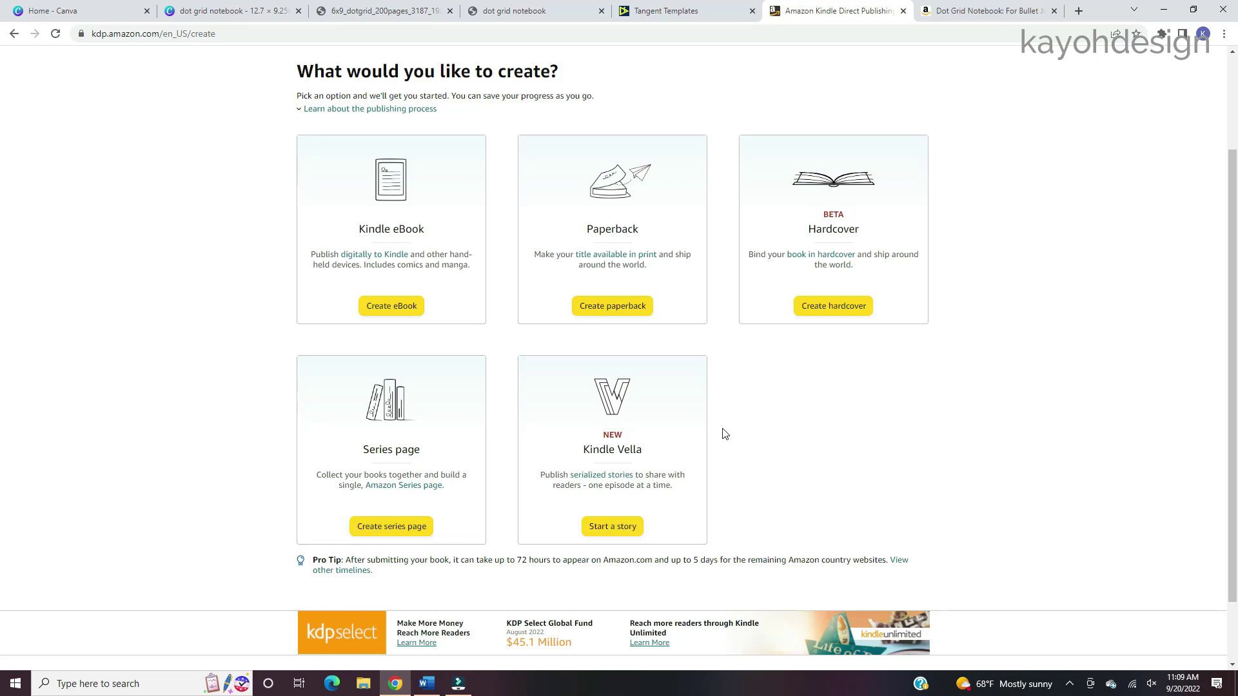
click(620, 312)
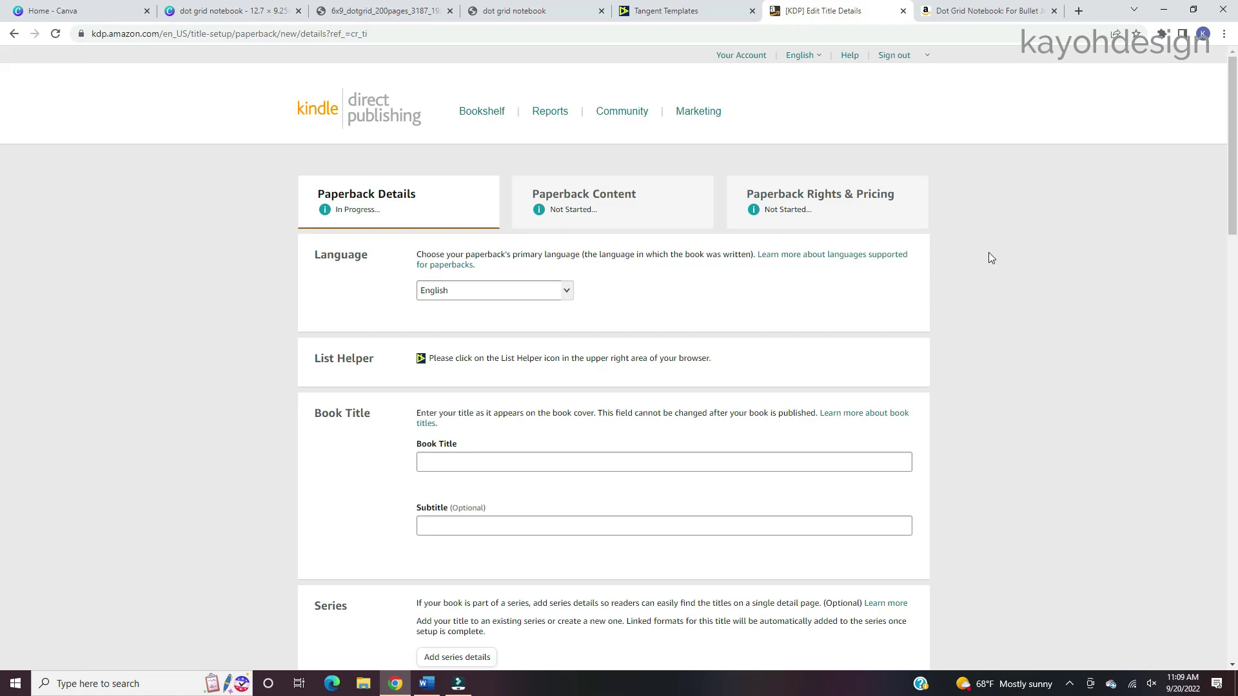
Examine the paperback details form from language and title through keywords, categories and adult content, and compare it with the Tangent Templates Listing Helper.
scroll(948, 300, down, 1)
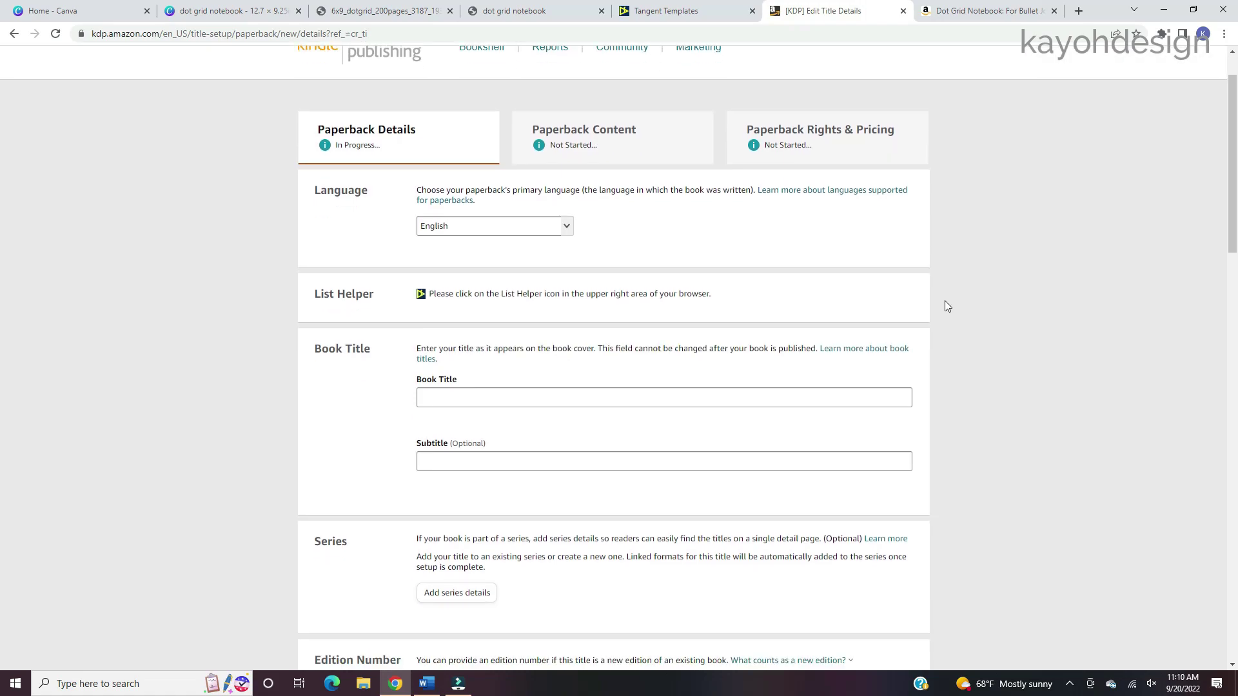
scroll(945, 301, down, 18)
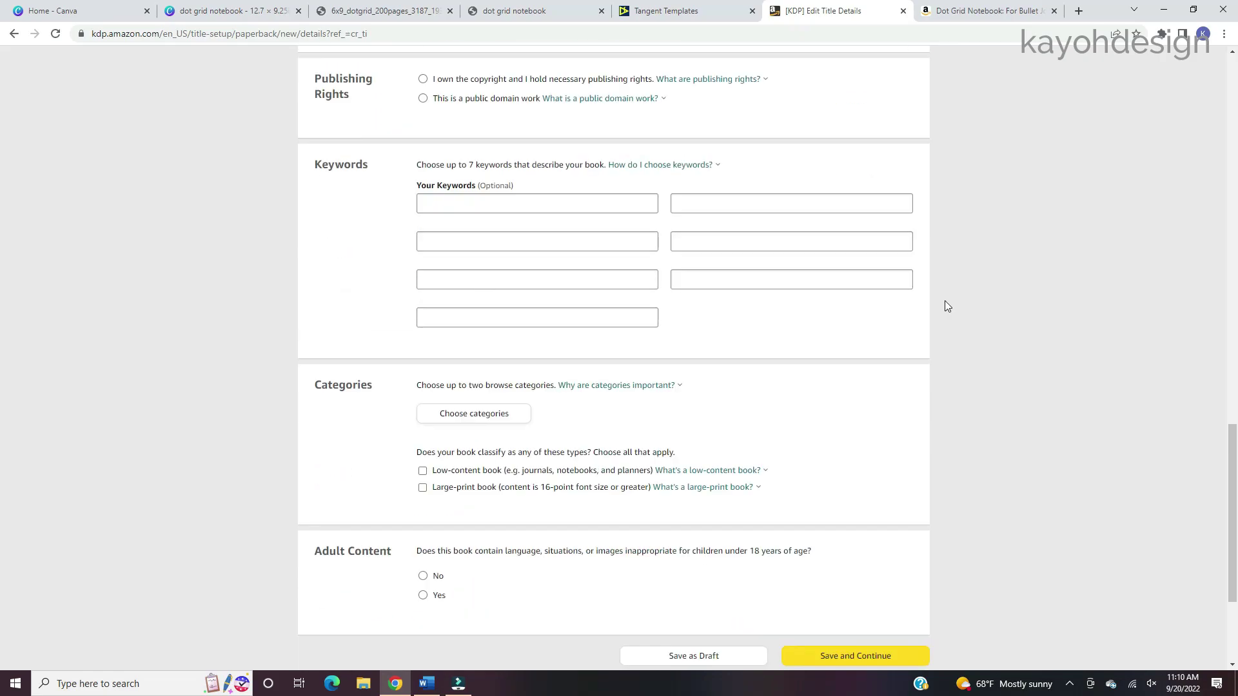
scroll(945, 306, up, 20)
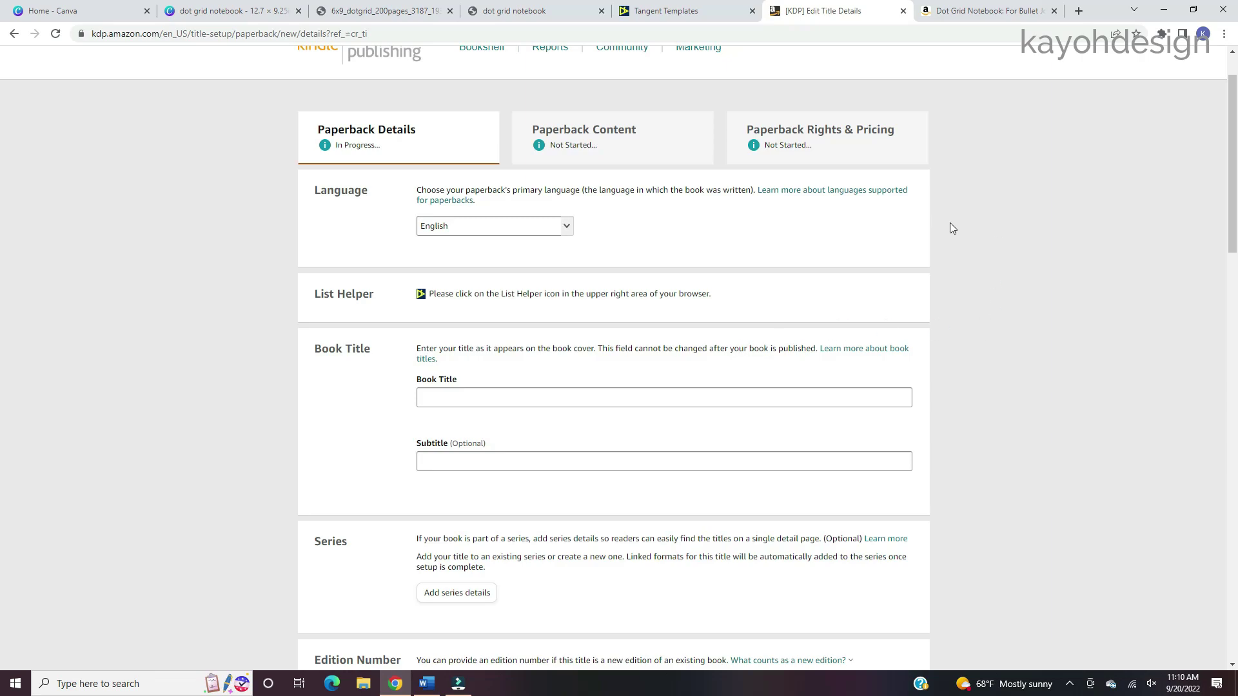
scroll(955, 225, up, 1)
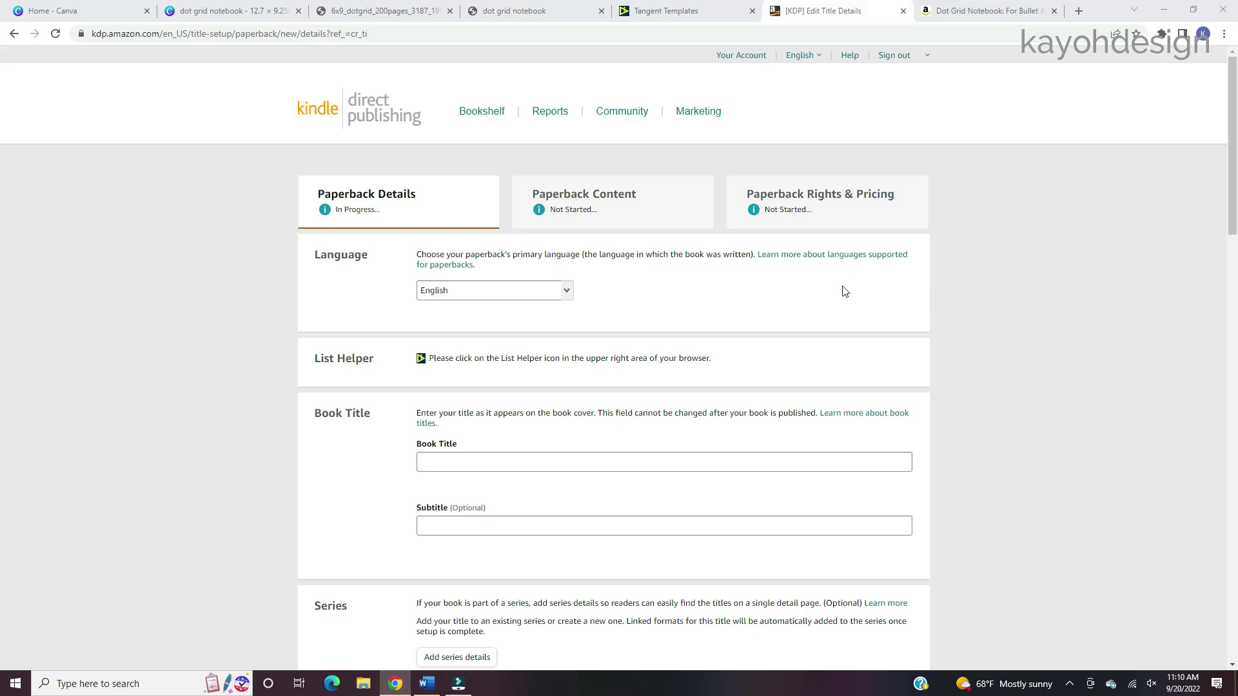
scroll(870, 299, down, 1)
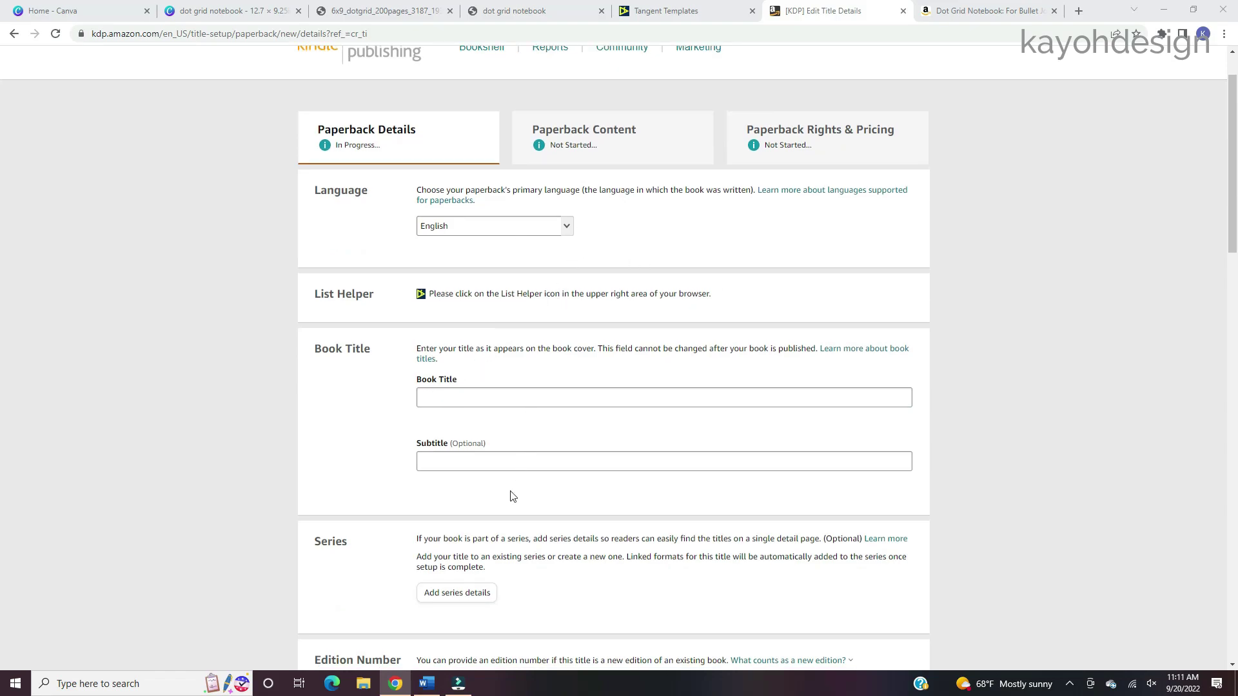
scroll(509, 496, down, 3)
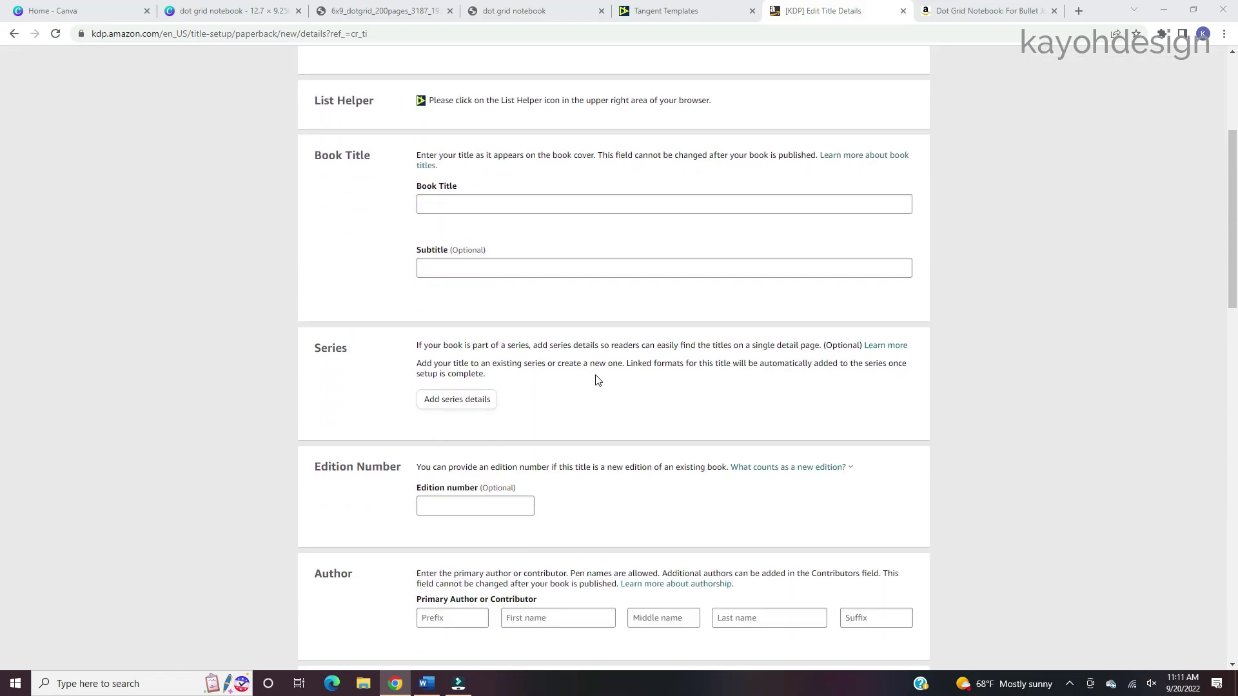
scroll(629, 389, down, 1)
scroll(629, 389, down, 1)
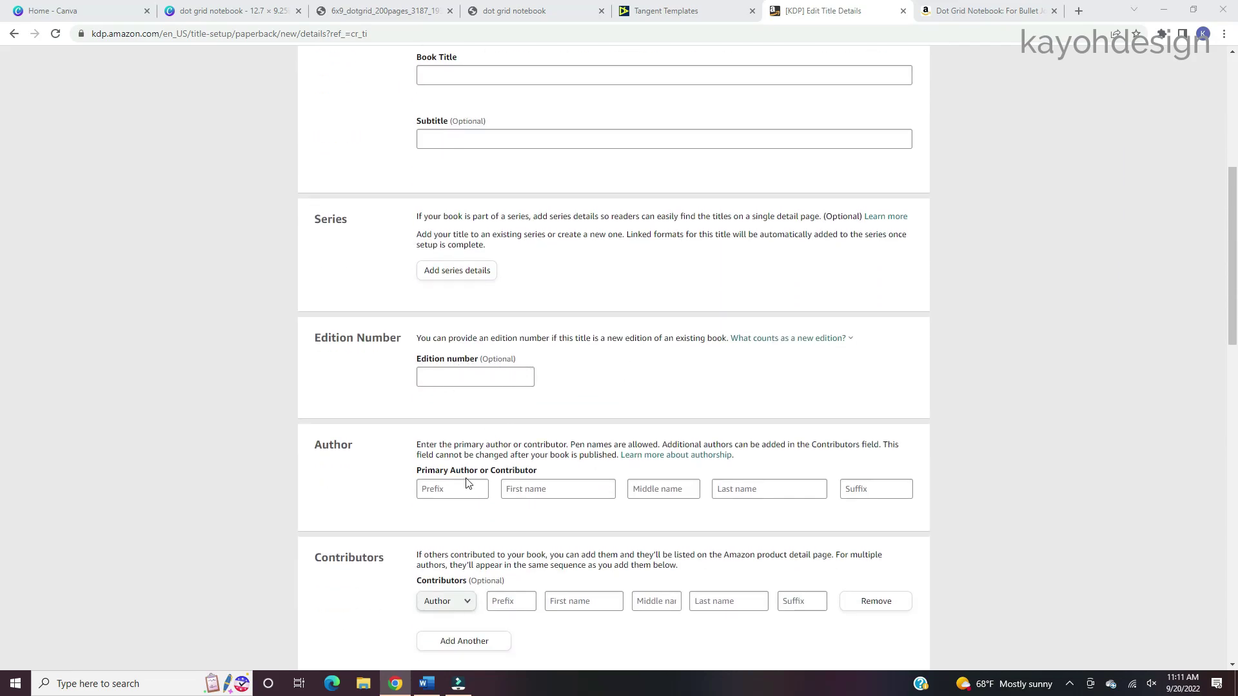
scroll(455, 472, down, 2)
scroll(455, 472, down, 6)
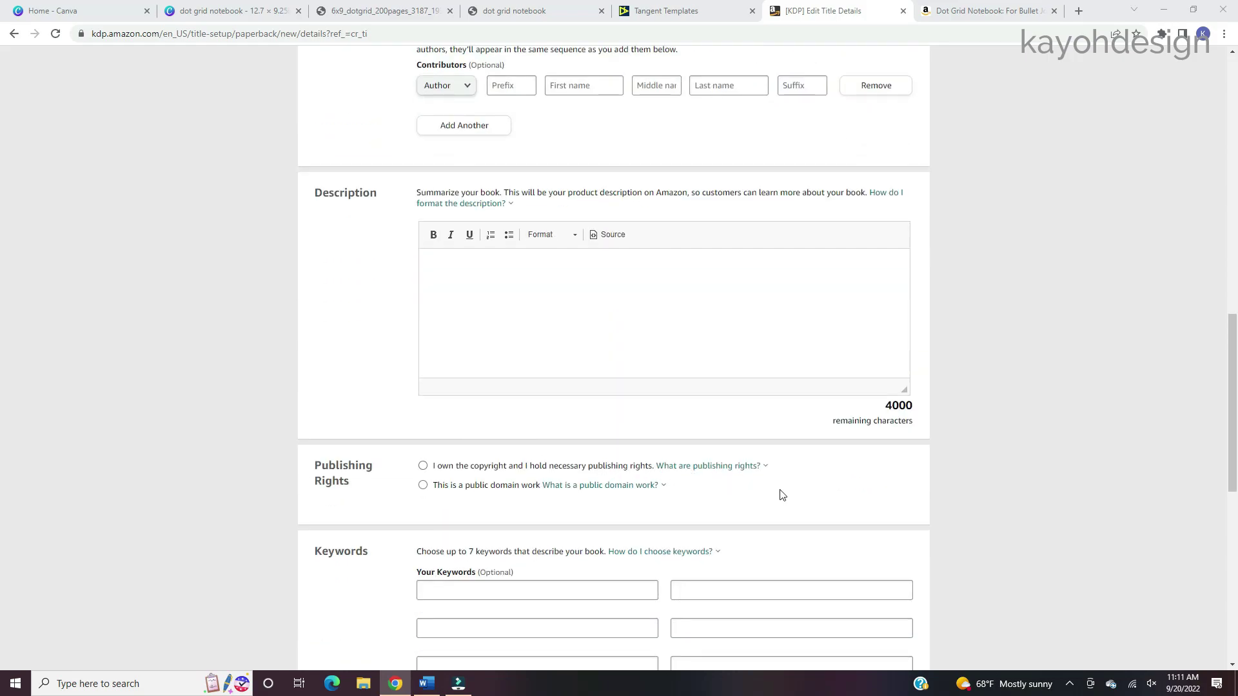
scroll(832, 473, down, 3)
scroll(832, 473, down, 2)
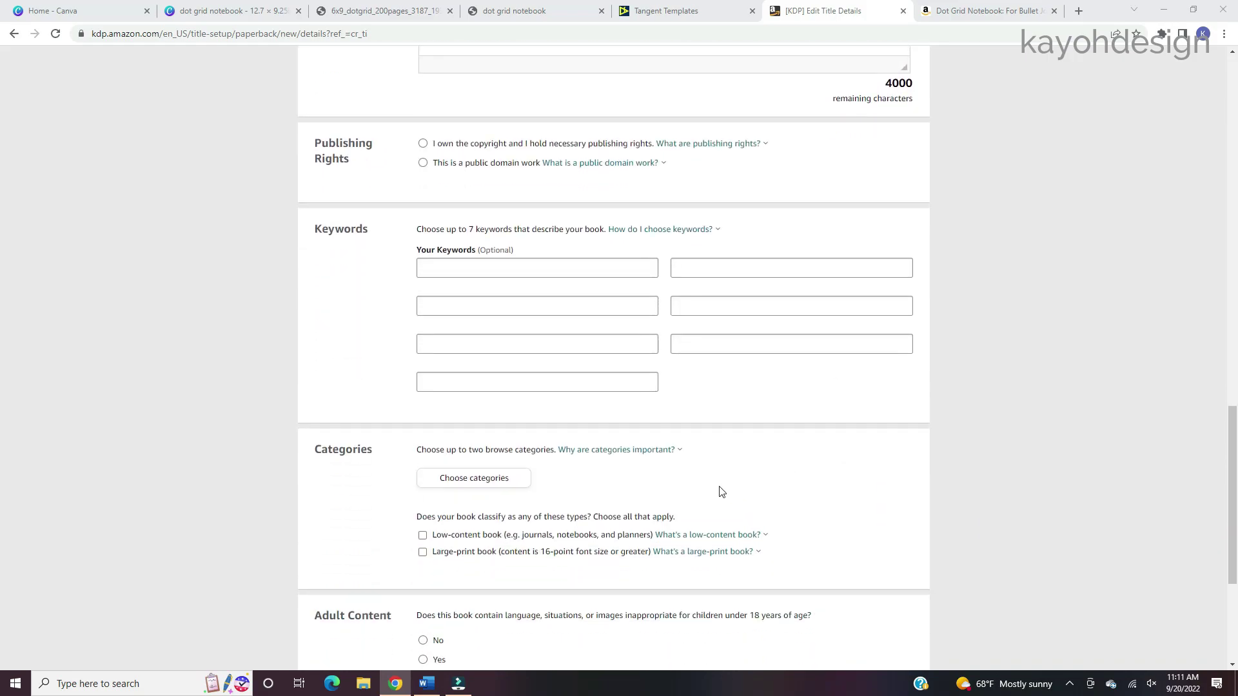
scroll(720, 492, down, 2)
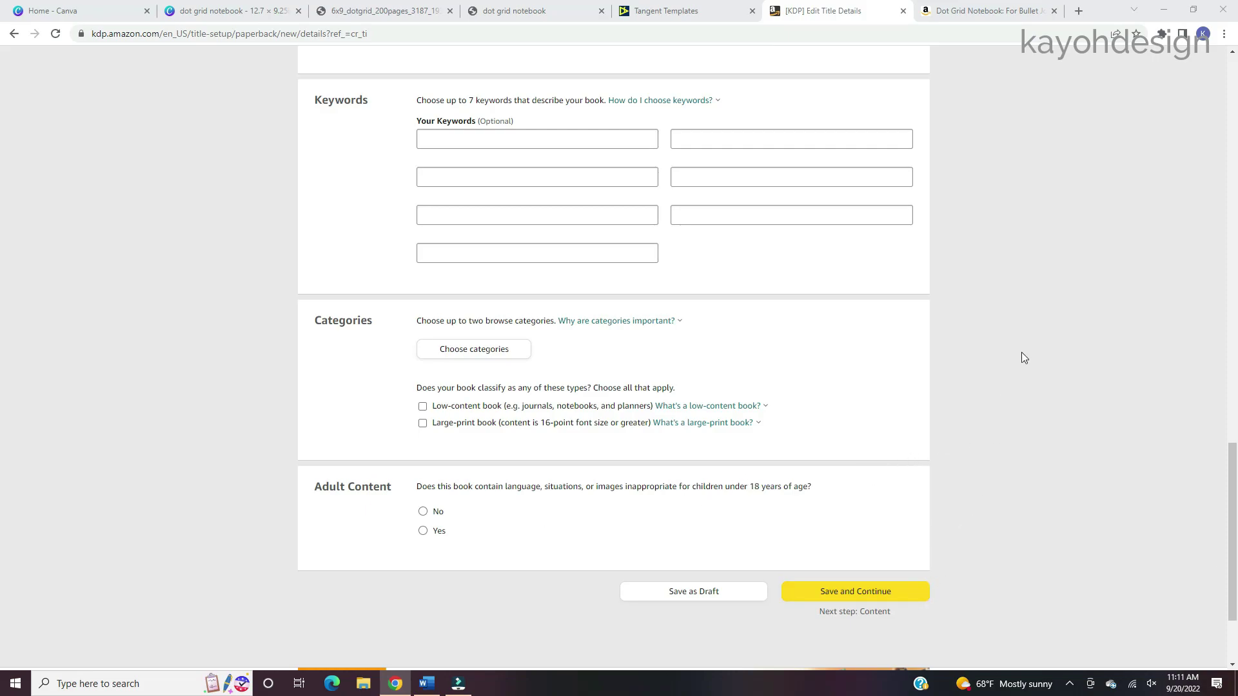
scroll(1024, 354, up, 3)
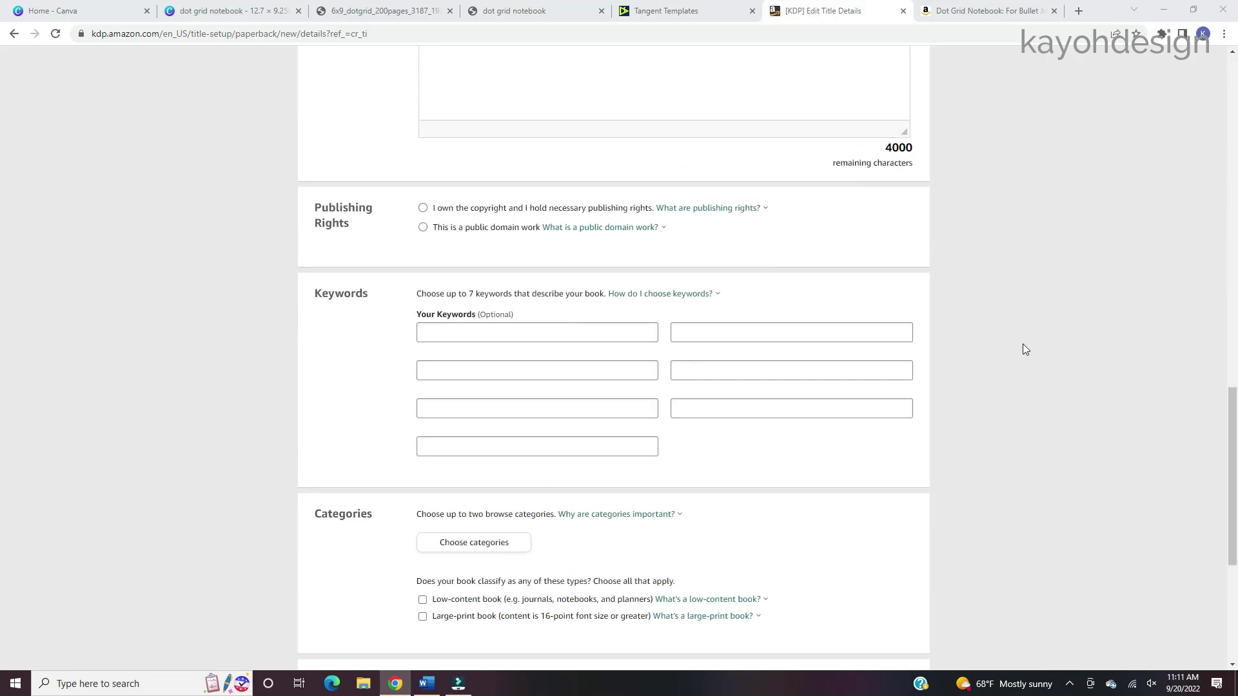
scroll(1023, 348, up, 15)
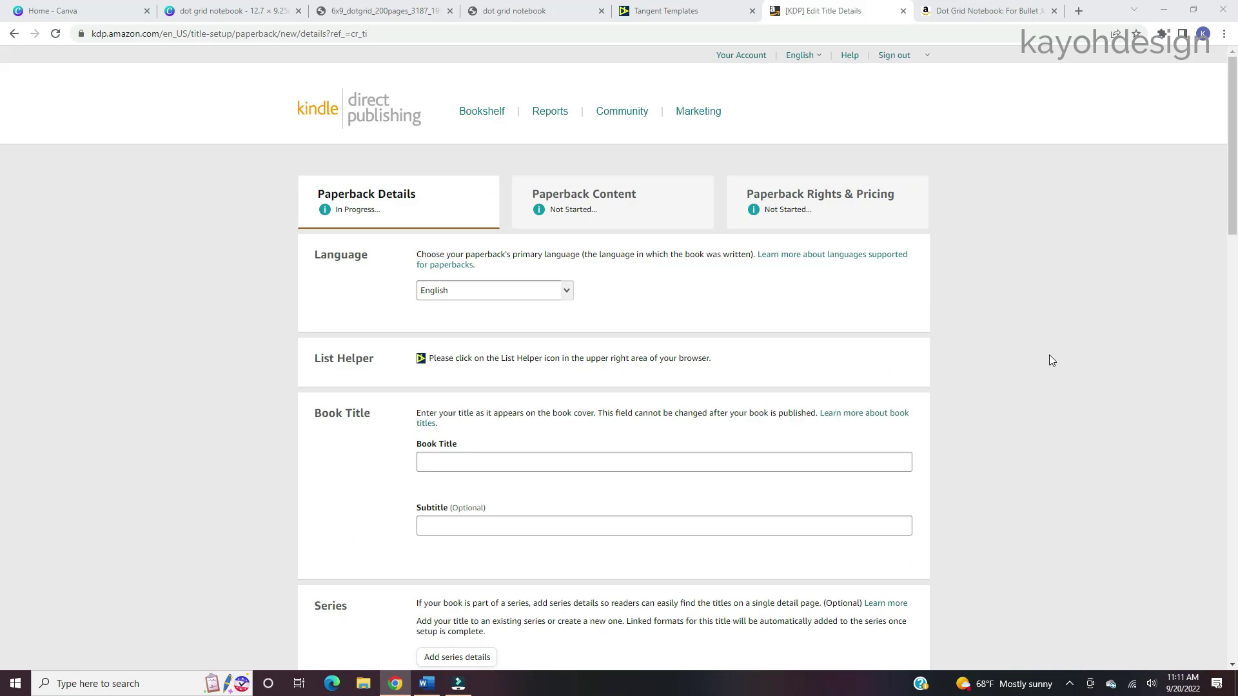
key(ctrl+shift+Tab)
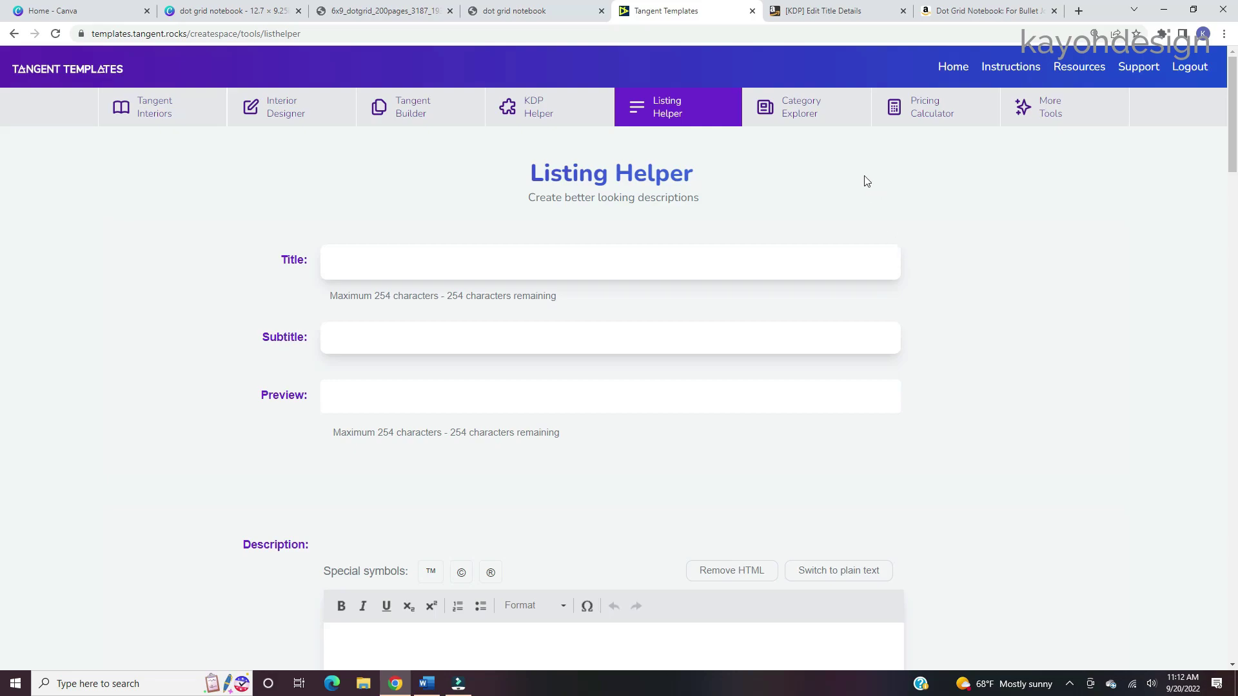
click(838, 11)
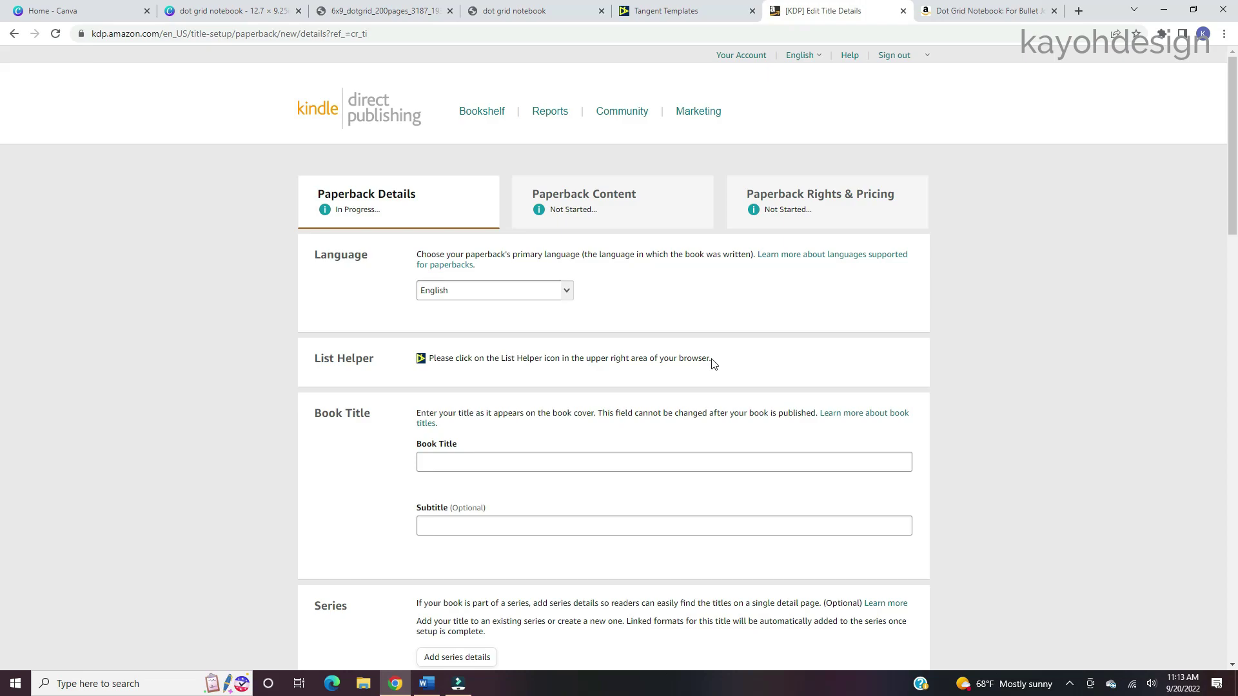
click(682, 11)
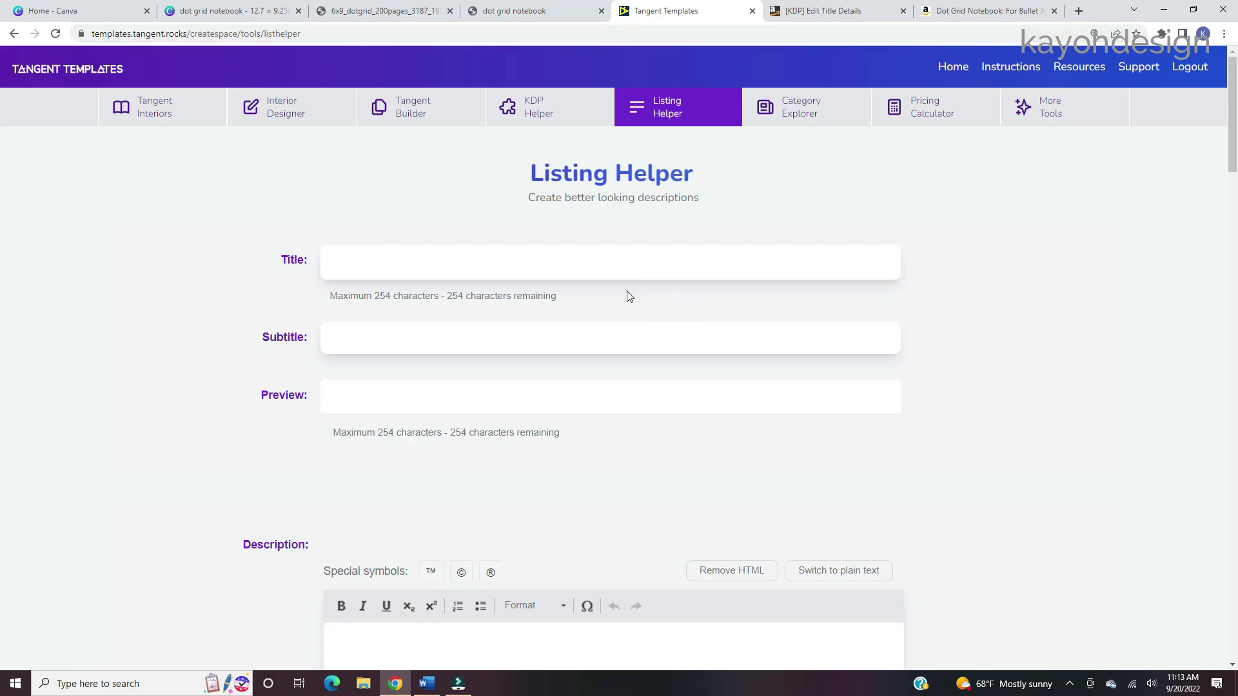
Copy the title "Dot Grid Notebook: For Bullet Journaling" from the Amazon product page into the Listing Helper's Title field.
click(986, 11)
drag(310, 221, 644, 227)
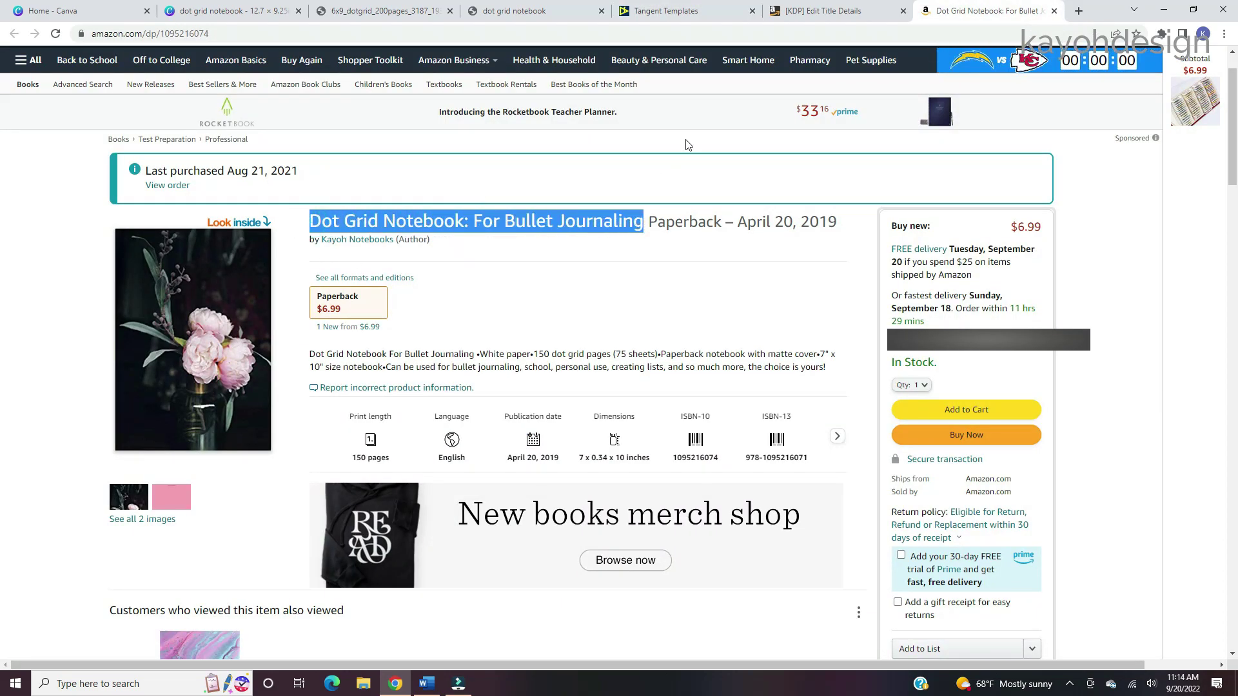
key(ctrl+c)
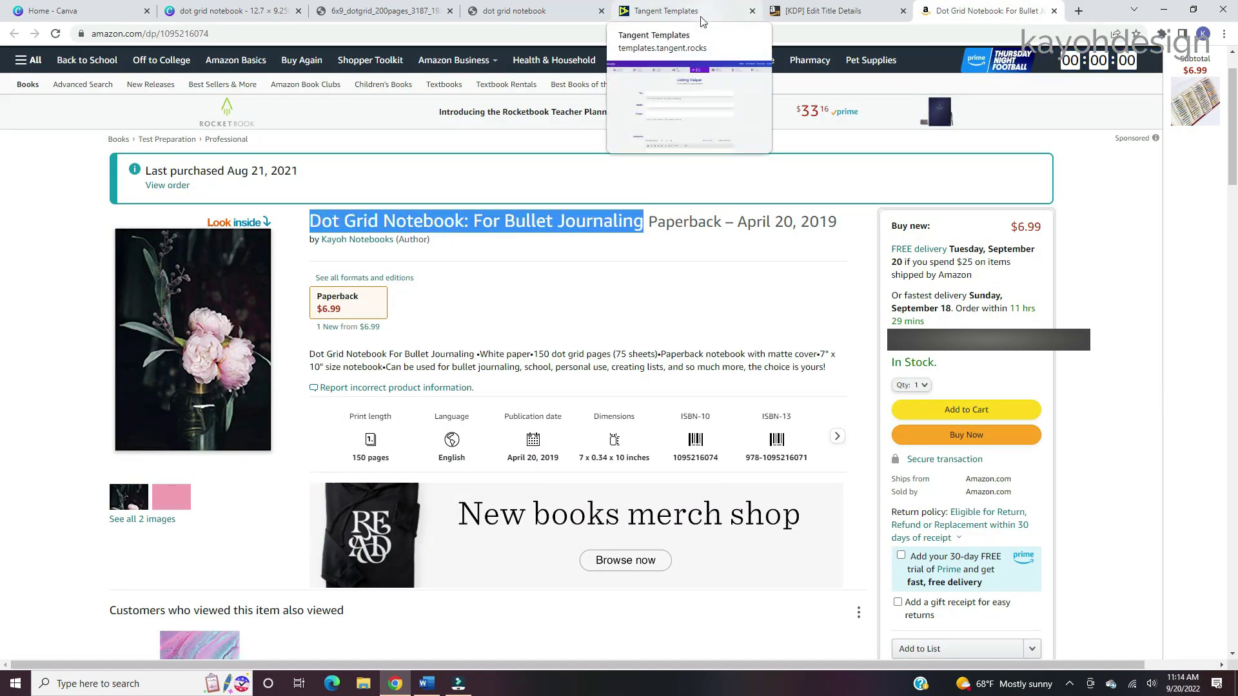
click(664, 11)
right_click(485, 263)
click(506, 369)
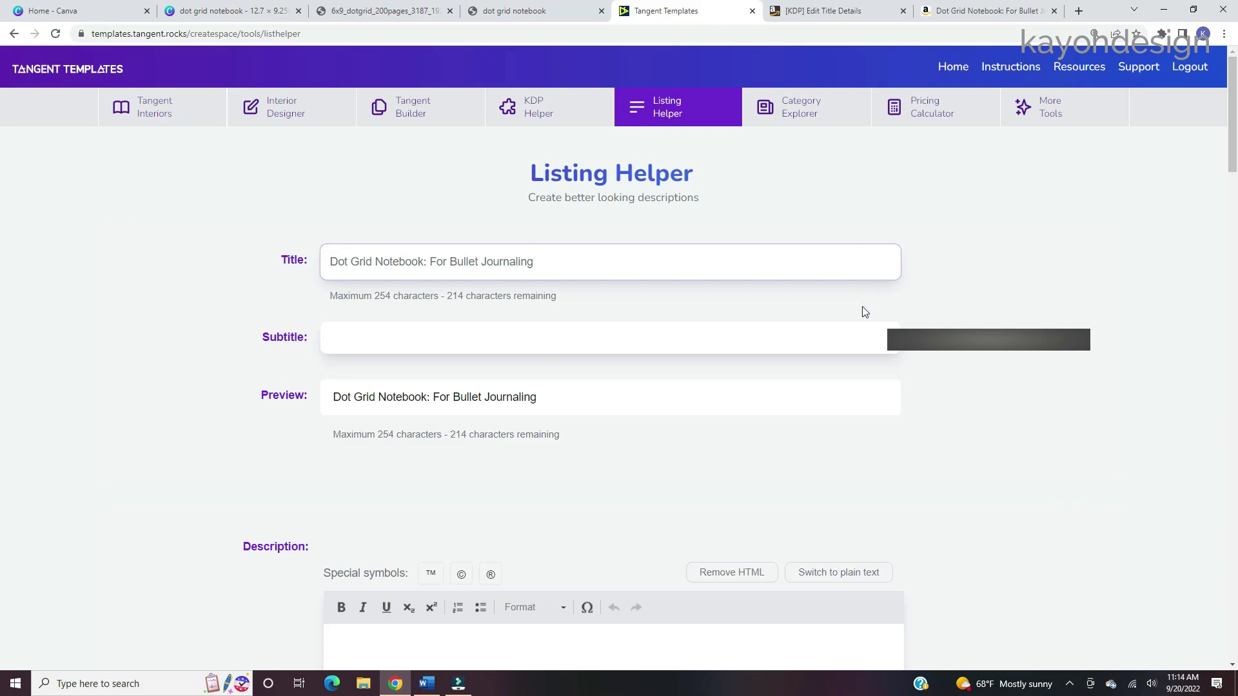
Copy the product description from the existing Amazon notebook listing into the Listing Helper's Description editor.
scroll(729, 283, down, 5)
scroll(721, 288, down, 1)
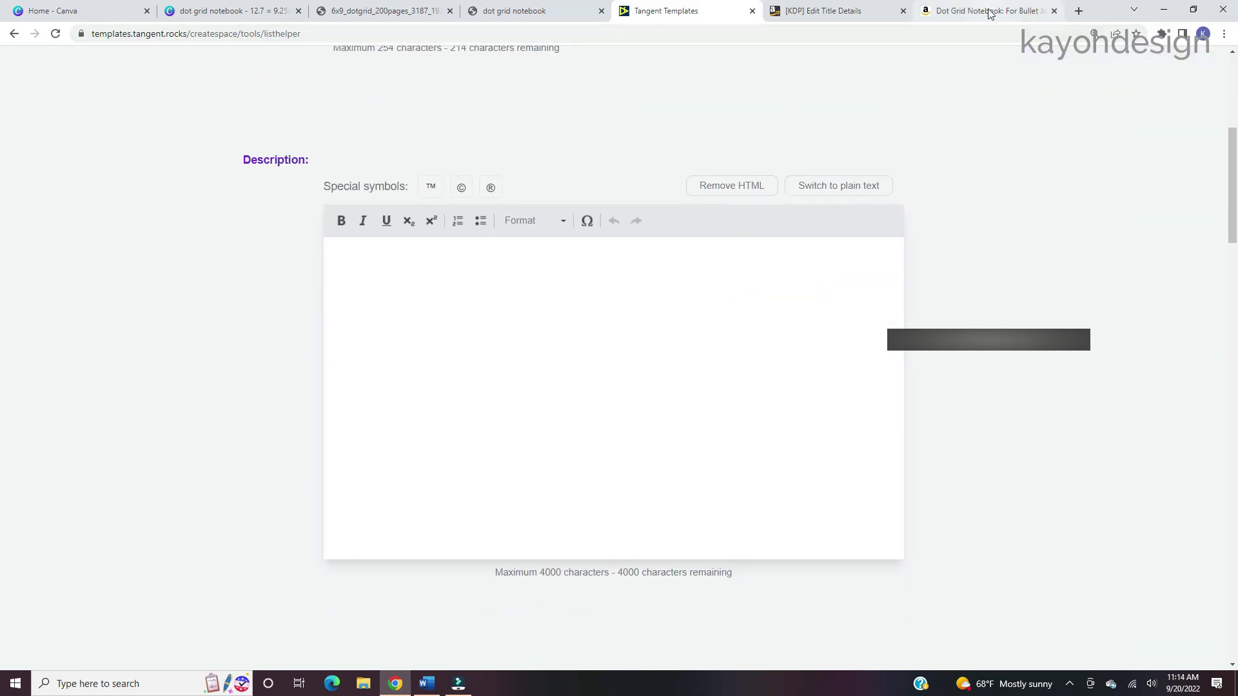
click(990, 11)
drag(309, 354, 826, 367)
key(ctrl+c)
click(690, 11)
right_click(365, 267)
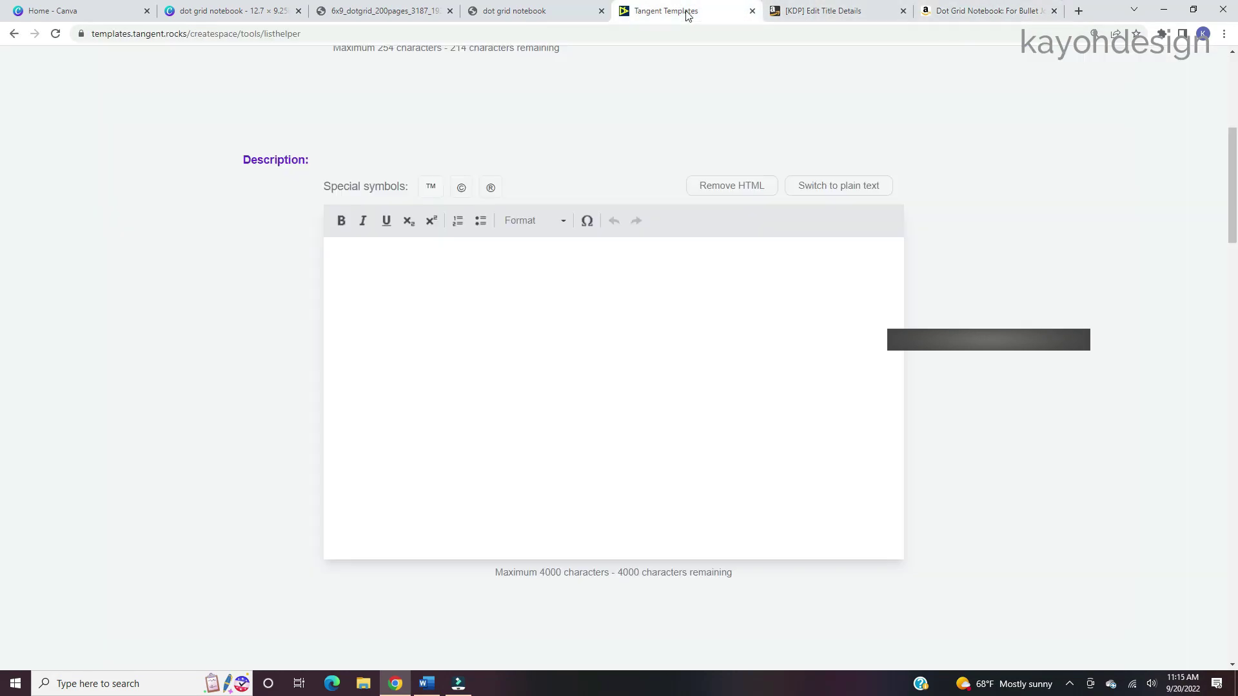
click(393, 278)
key(ctrl+v)
Split the pasted description so the heading and each bullet feature stand on their own line.
click(729, 256)
click(526, 262)
key(Return)
click(401, 279)
key(Return)
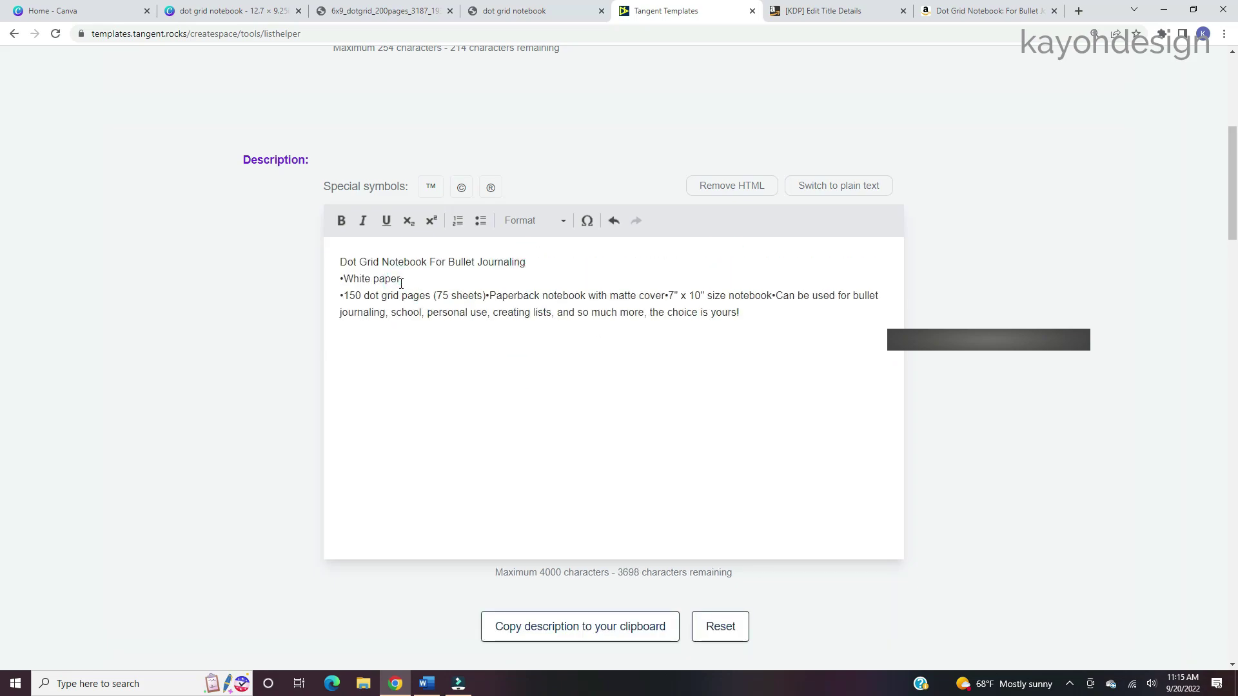
click(488, 297)
key(Return)
click(520, 312)
key(Return)
click(449, 329)
key(Return)
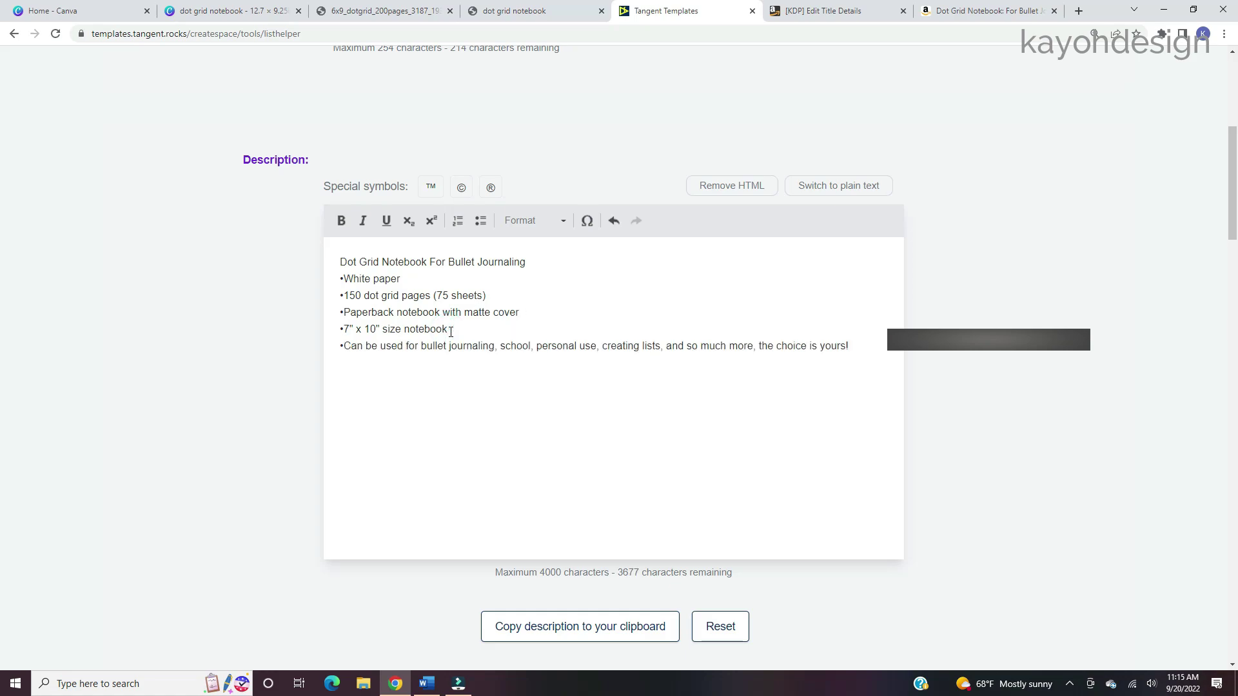
Change the notebook size in the description to 6" x 9".
double_click(370, 329)
text(9)
double_click(347, 329)
text(6)
Rewrite the page count line in the description as "200 dot grid sheets".
double_click(357, 297)
text(200)
click(344, 296)
key(Delete)
text(4)
key(BackSpace)
text(2)
drag(400, 296, 448, 293)
key(BackSpace)
click(448, 291)
key(BackSpace)
Insert a space after the bullet character in each feature line of the description.
click(347, 279)
click(347, 296)
click(345, 313)
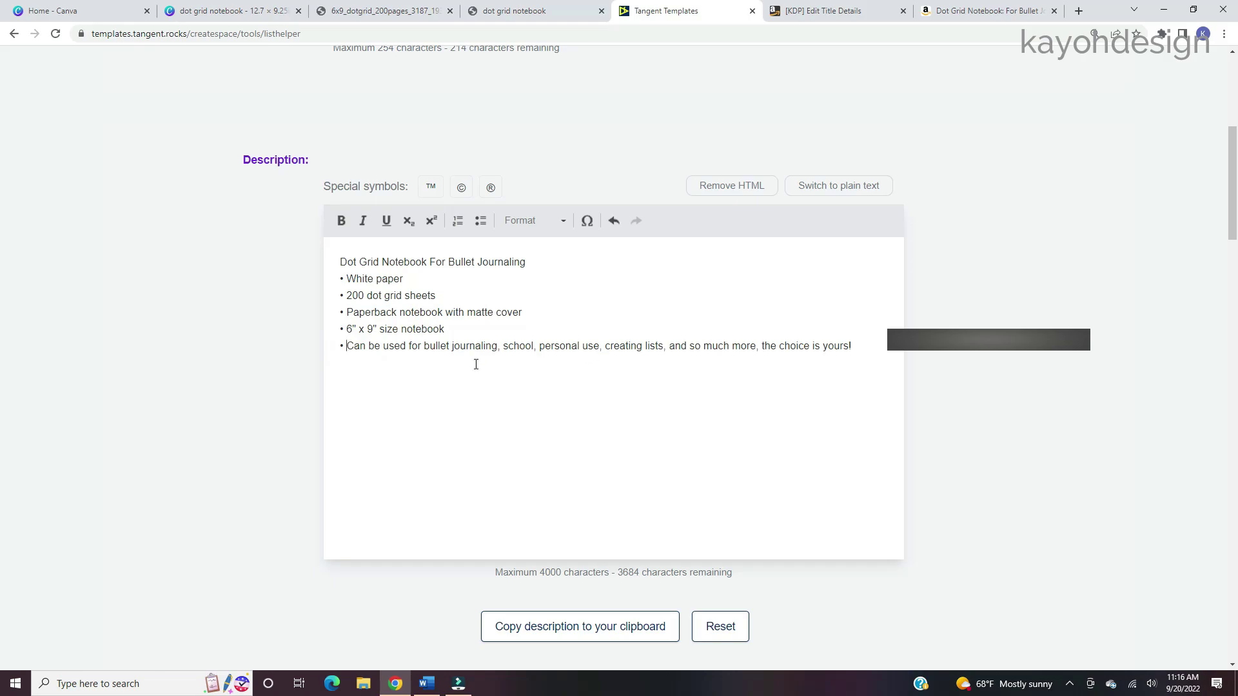
Format the feature lines, from "White paper" to "the choice is yours!", as a bulleted list.
drag(340, 277, 851, 348)
click(480, 221)
click(542, 263)
scroll(920, 374, up, 6)
scroll(921, 377, down, 3)
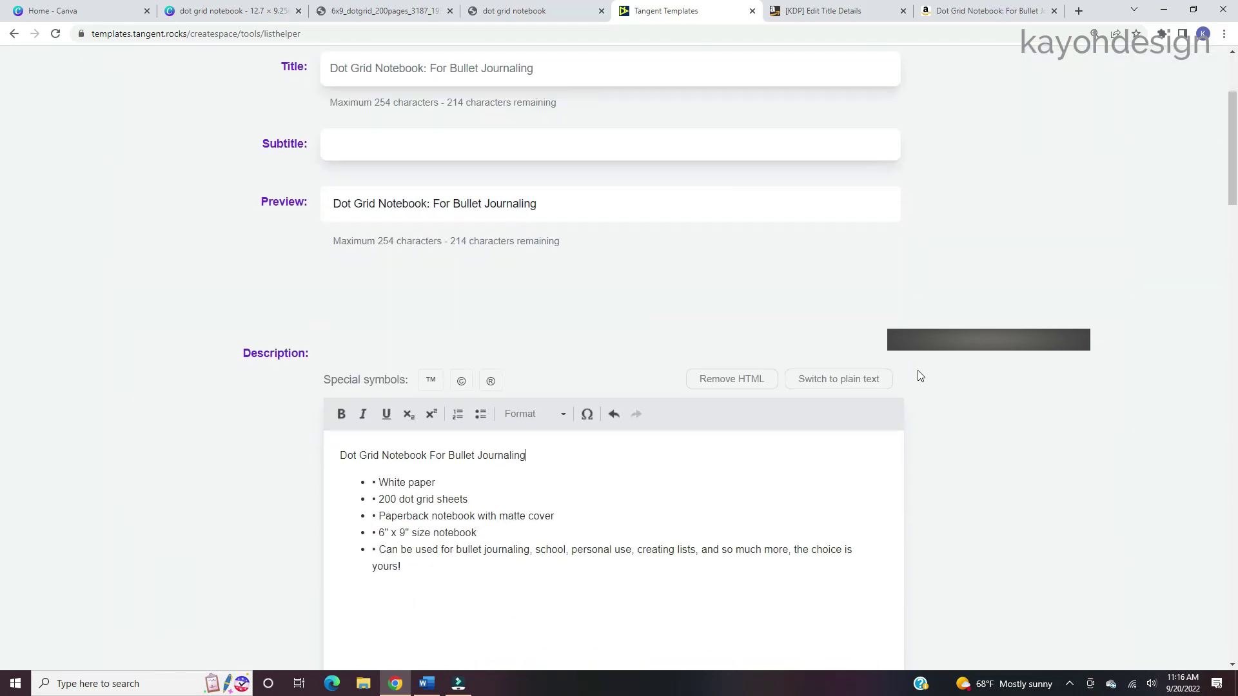
Enter the keywords "bullet journal dot grid notebook", "geode notebook for women" and "notebook for keeping organized", and the author Kayoh Notebooks.
scroll(921, 376, down, 6)
scroll(920, 377, down, 7)
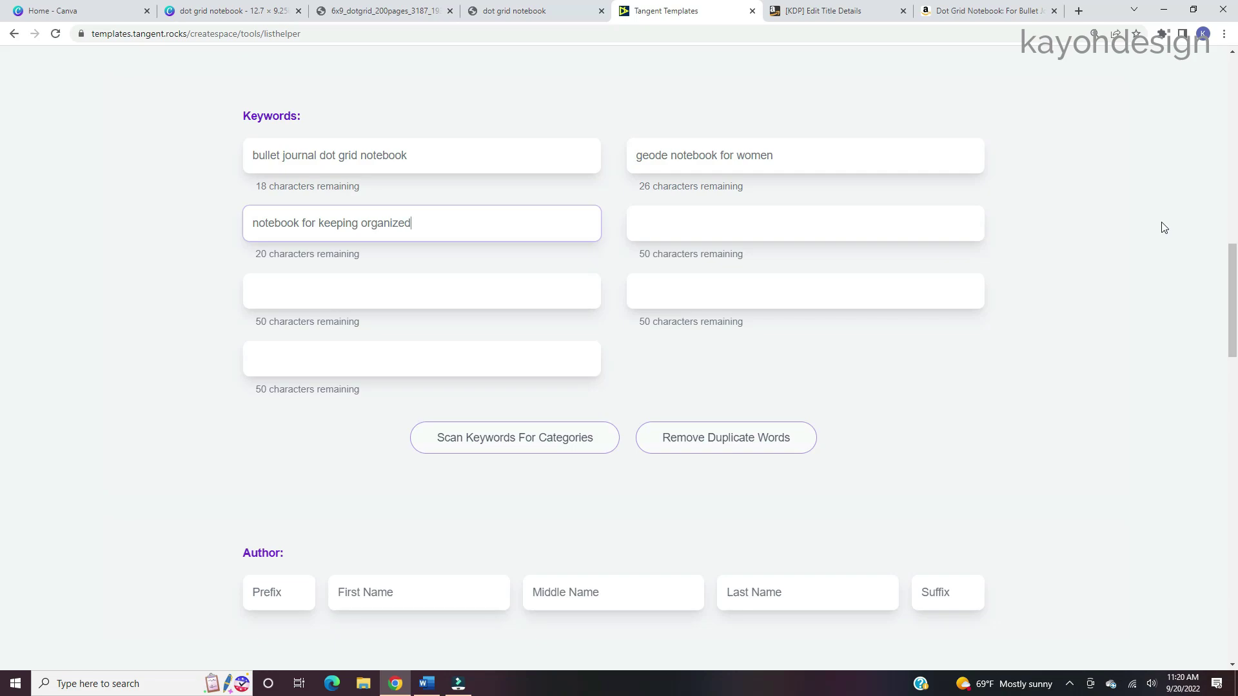
scroll(1164, 228, down, 4)
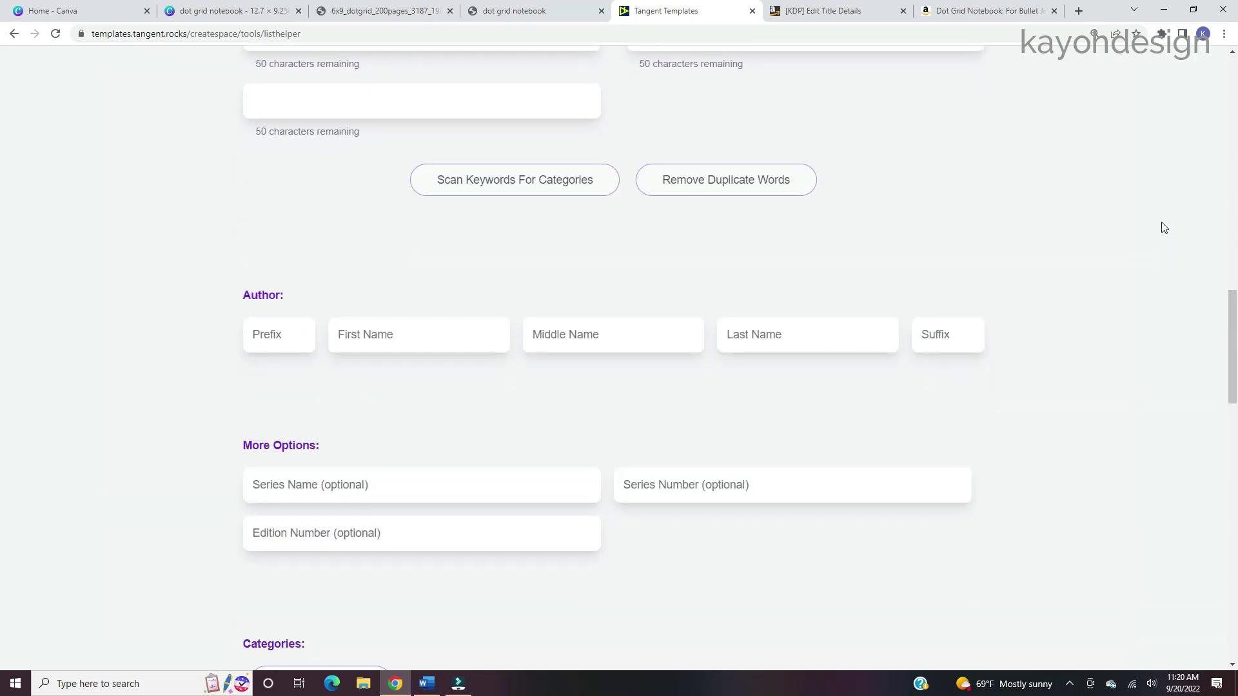
scroll(1163, 227, down, 1)
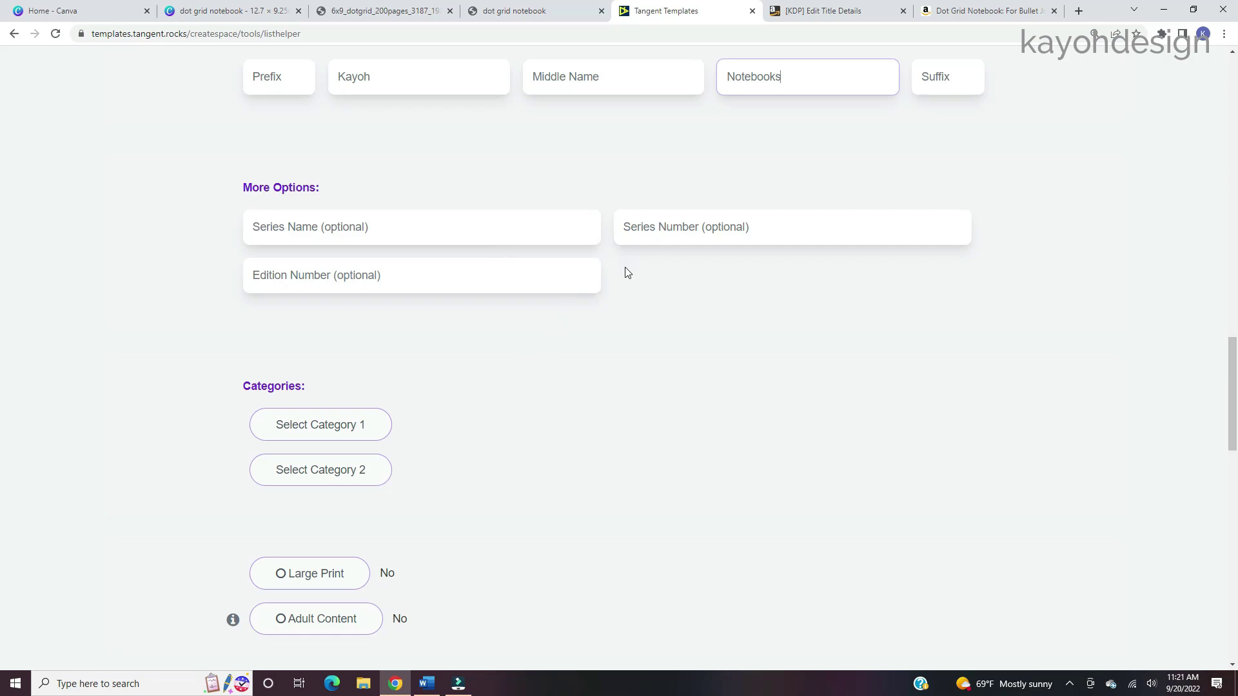
scroll(627, 272, down, 2)
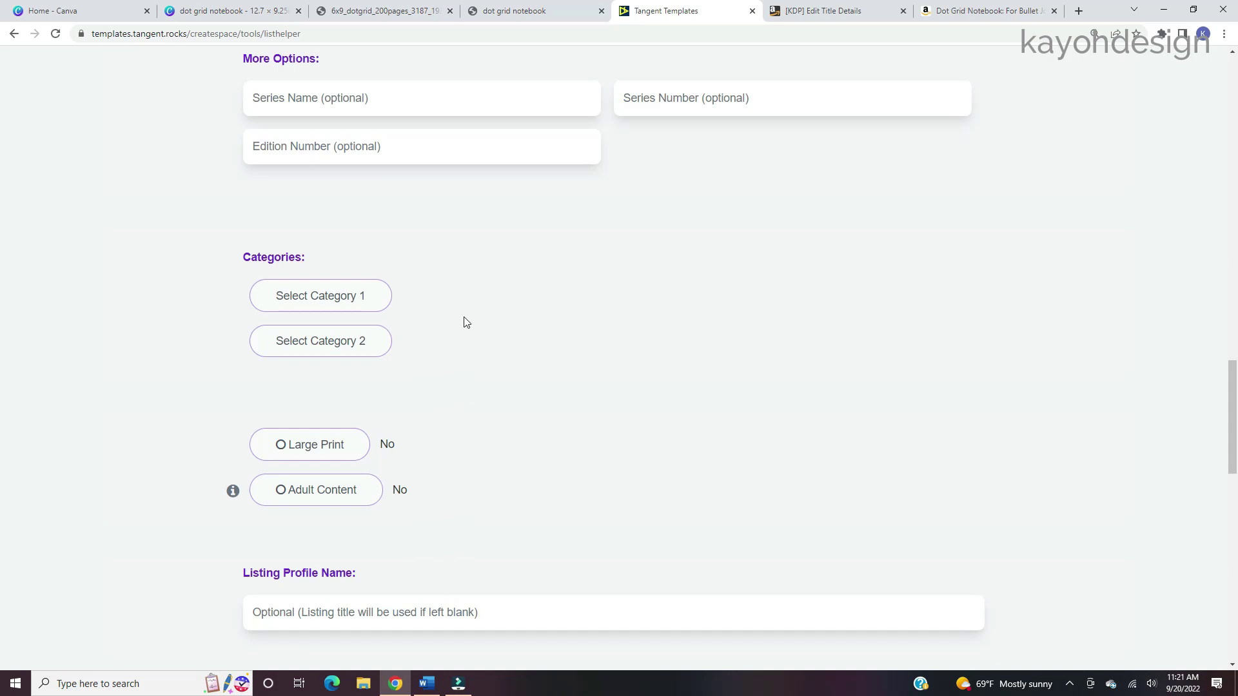
scroll(462, 321, down, 2)
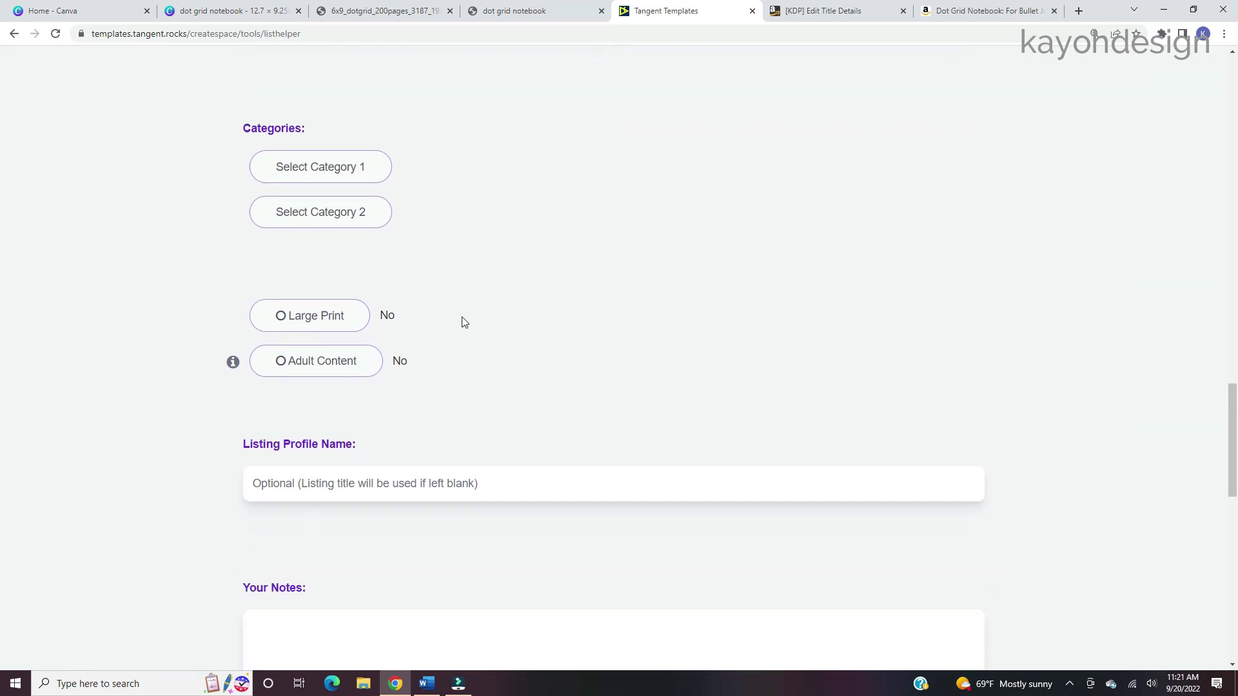
click(297, 177)
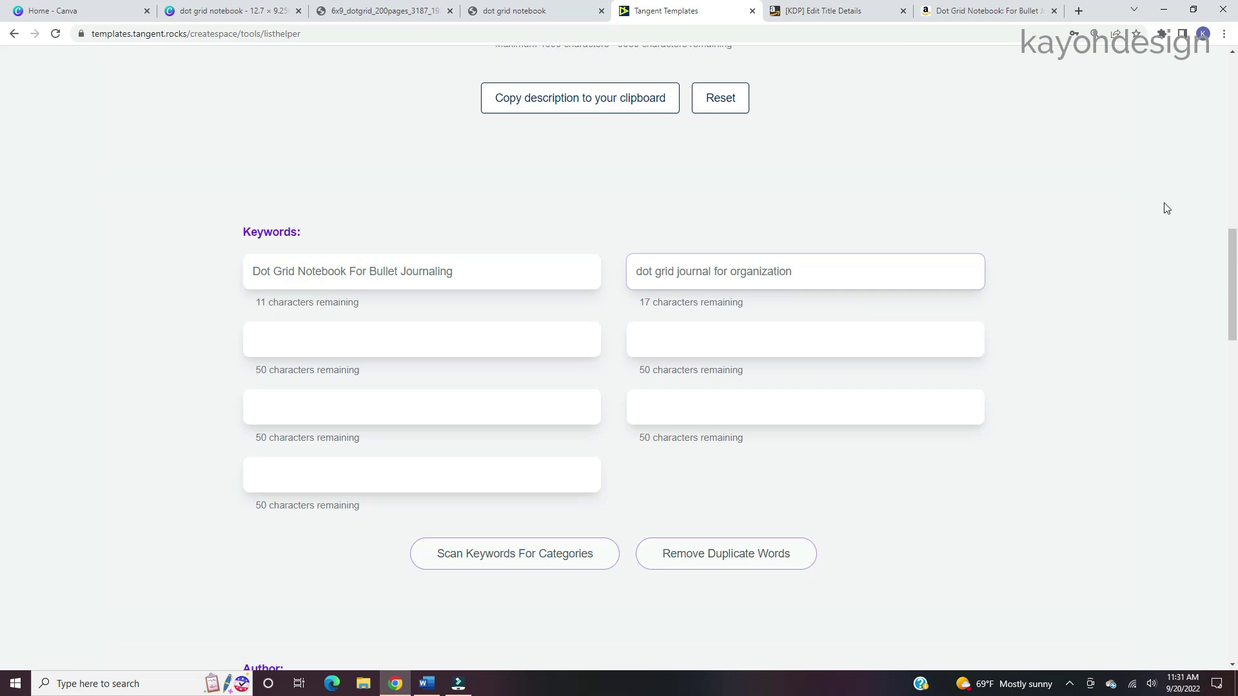
Enter "geode notebook for gift" as the third keyword of the listing.
scroll(1167, 208, down, 2)
click(392, 216)
text(geode notebook for gift)
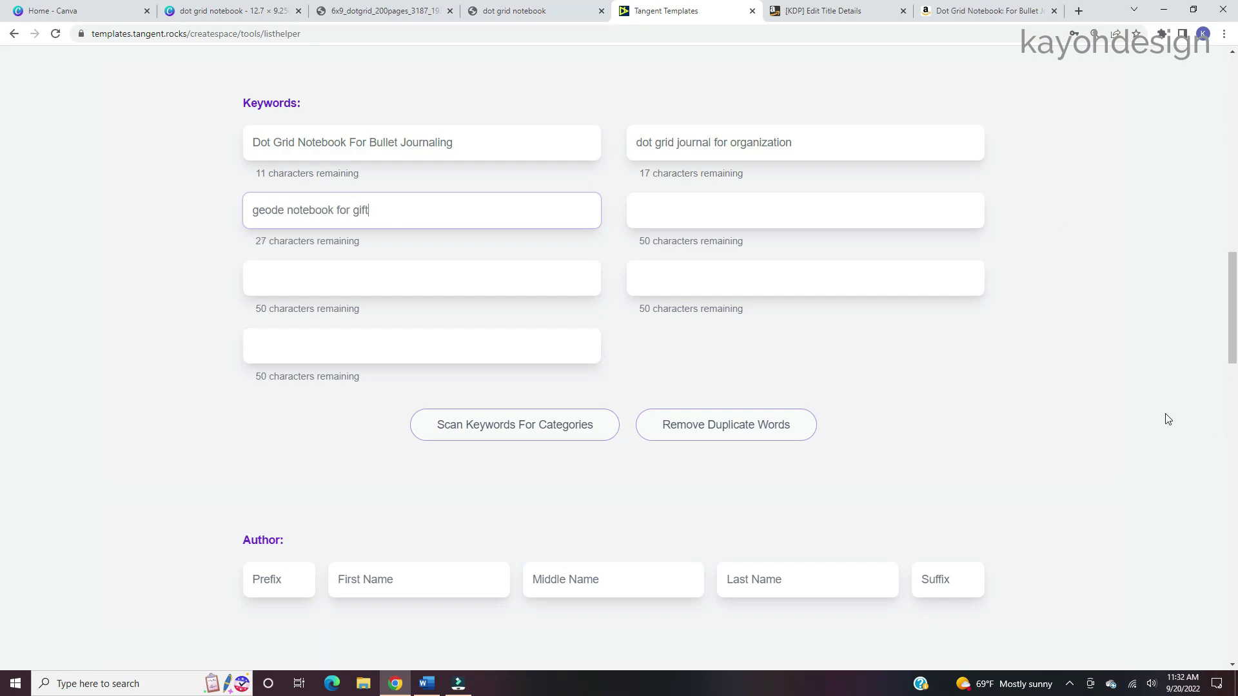
Open the selection for category 1 and look through the Reference subcategories of Education & Reference.
scroll(1181, 423, down, 8)
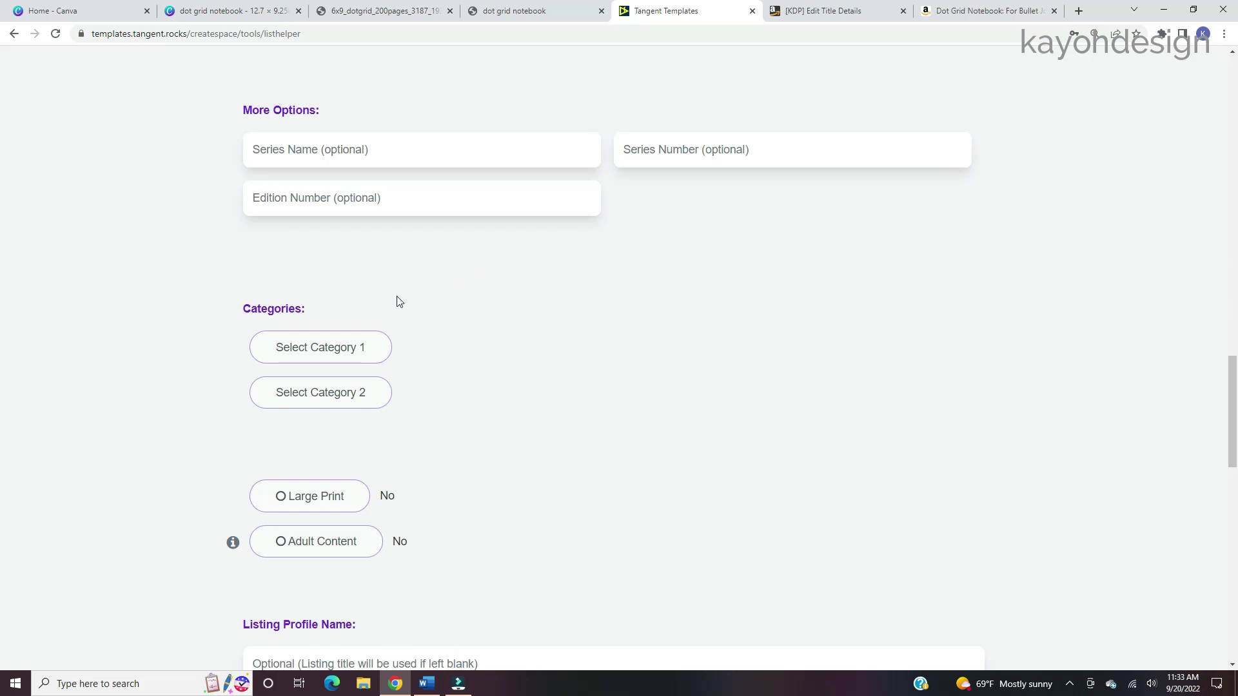
click(324, 354)
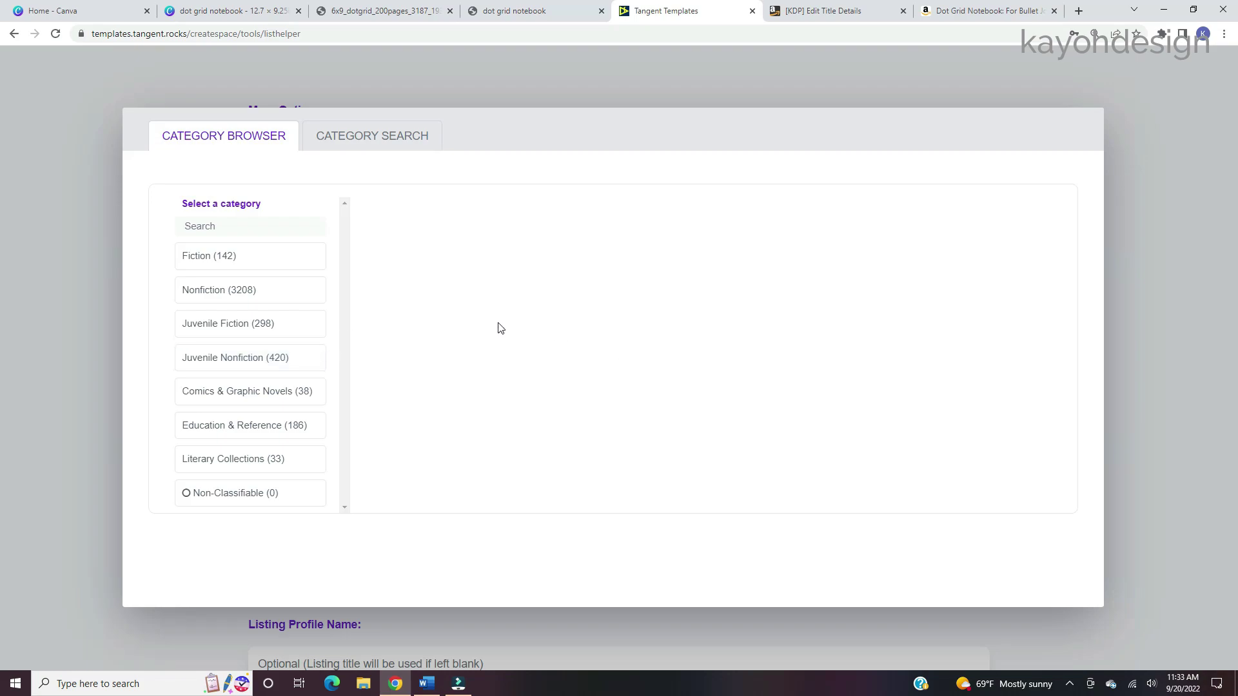
click(348, 137)
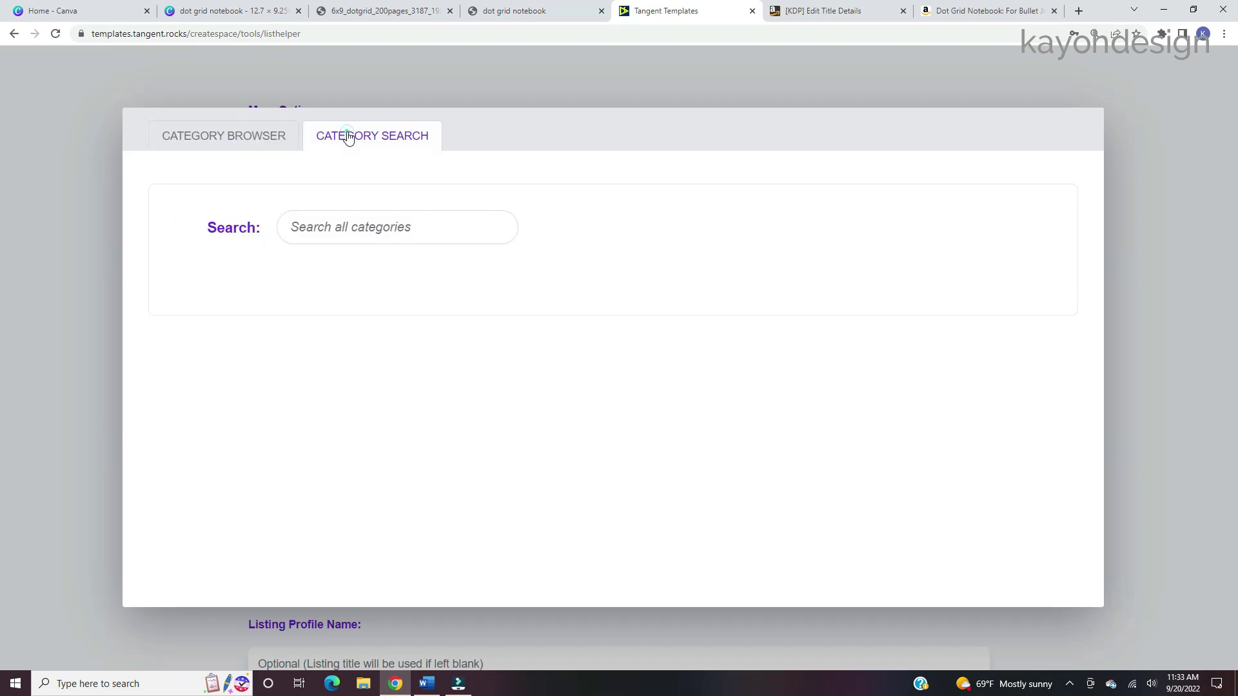
click(216, 138)
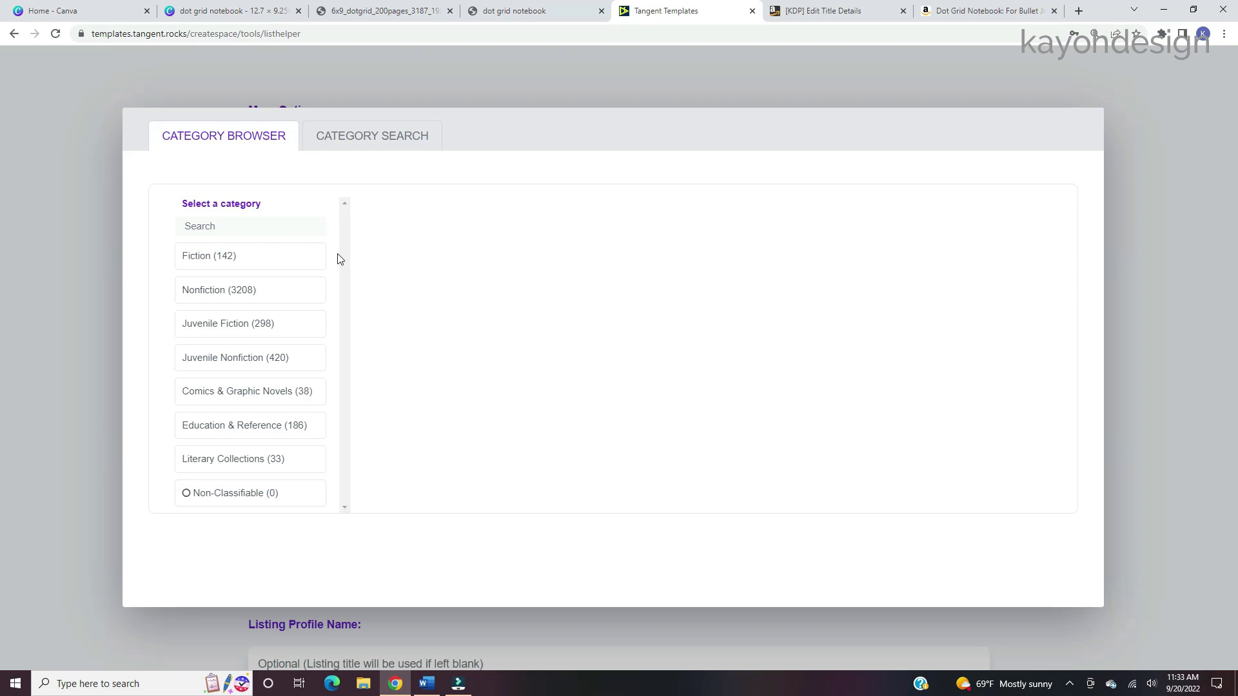
click(250, 425)
click(421, 357)
scroll(629, 348, down, 8)
click(421, 323)
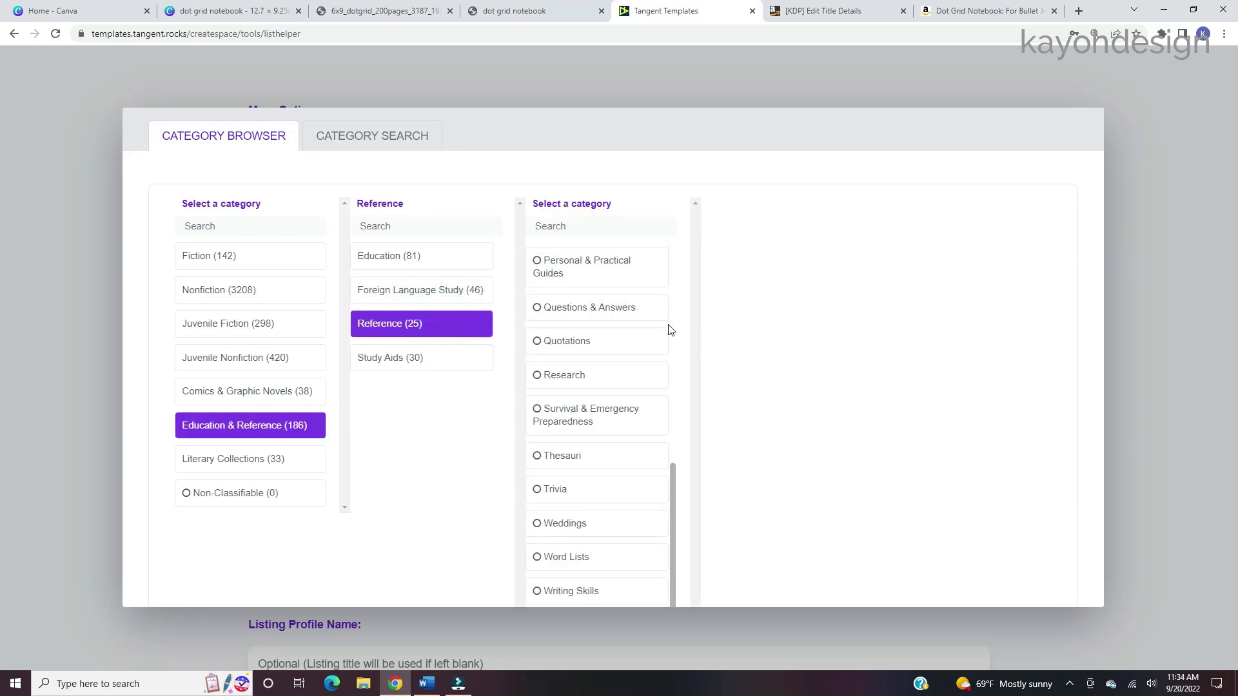
Look through the House & Home and Self-Help subcategories under Nonfiction.
click(250, 289)
scroll(486, 334, down, 9)
click(452, 296)
scroll(445, 387, down, 8)
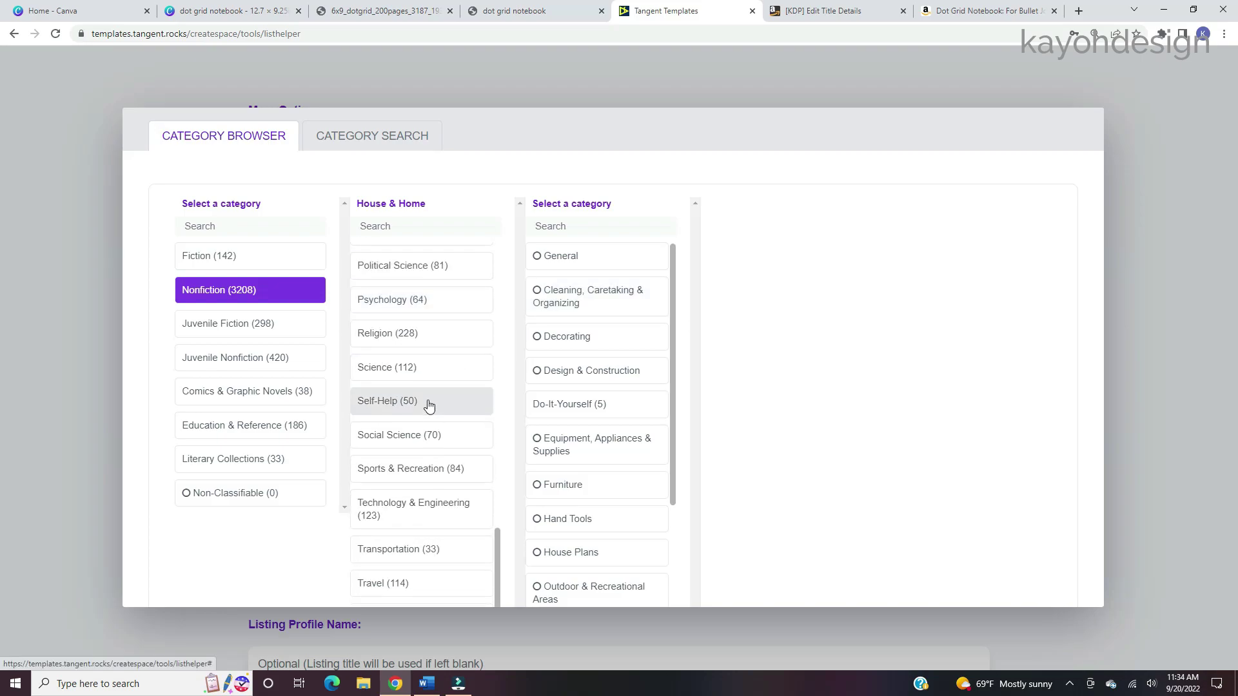
click(429, 404)
scroll(630, 359, down, 8)
scroll(455, 442, up, 3)
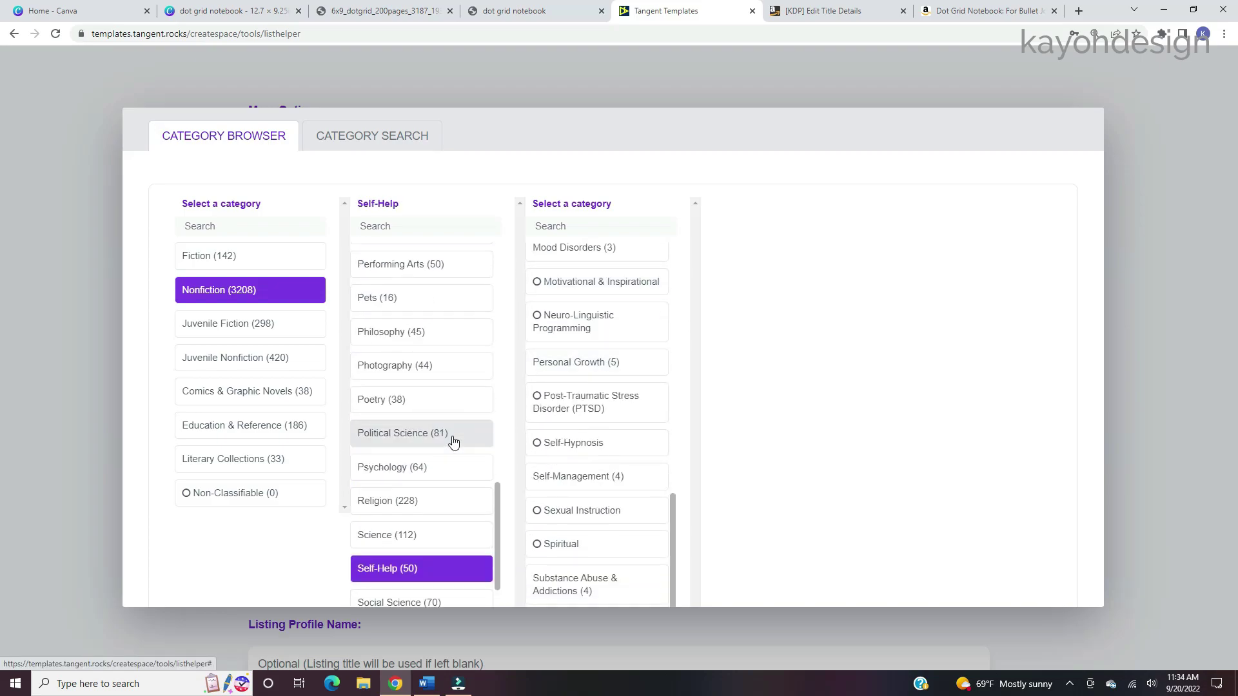
Pick Nonfiction / Business & Economics / Decision-Making & Problem Solving as a candidate category and look through the neighbouring subcategories.
scroll(454, 442, up, 8)
click(461, 348)
scroll(475, 354, up, 4)
click(451, 446)
scroll(666, 349, down, 4)
scroll(645, 380, down, 5)
click(628, 407)
scroll(616, 392, down, 5)
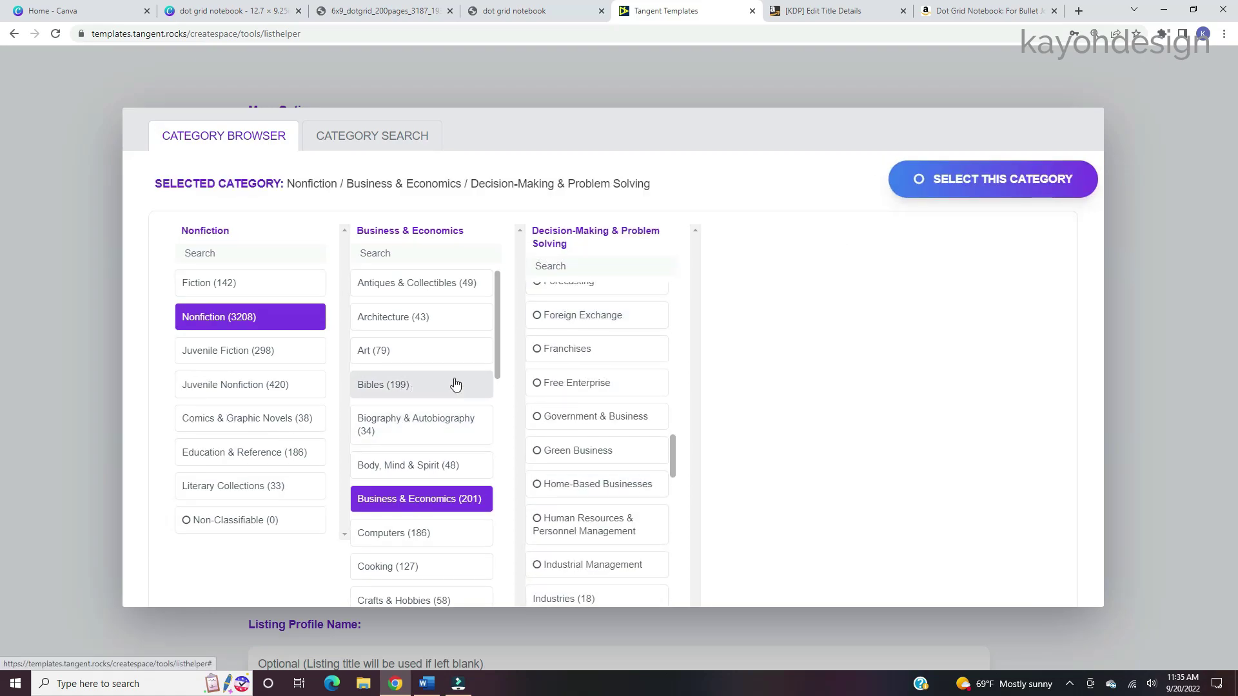
scroll(456, 385, down, 5)
scroll(456, 384, up, 3)
scroll(642, 384, up, 3)
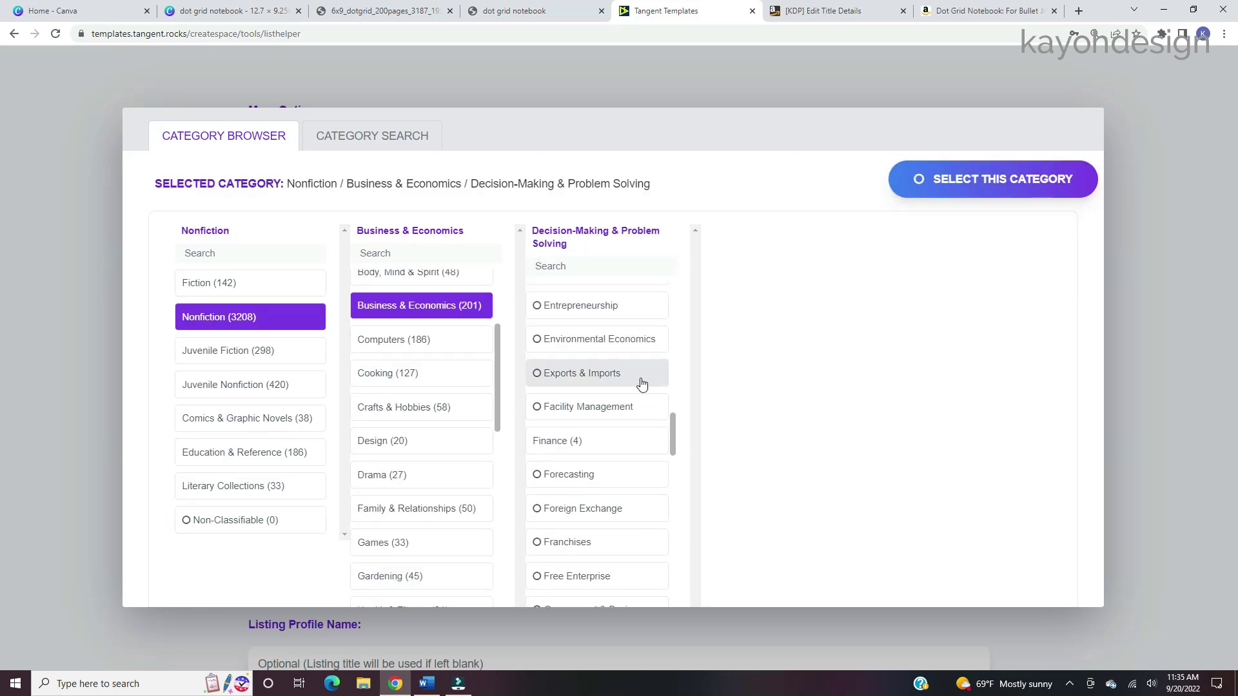
scroll(641, 385, up, 4)
Set category 1 to Education & Reference / Reference / Personal & Practical Guides.
click(263, 450)
click(422, 339)
scroll(594, 387, down, 4)
double_click(599, 506)
click(332, 396)
scroll(619, 429, down, 5)
scroll(641, 464, down, 5)
click(419, 384)
click(400, 283)
scroll(670, 399, down, 3)
scroll(669, 414, down, 5)
click(641, 480)
click(813, 285)
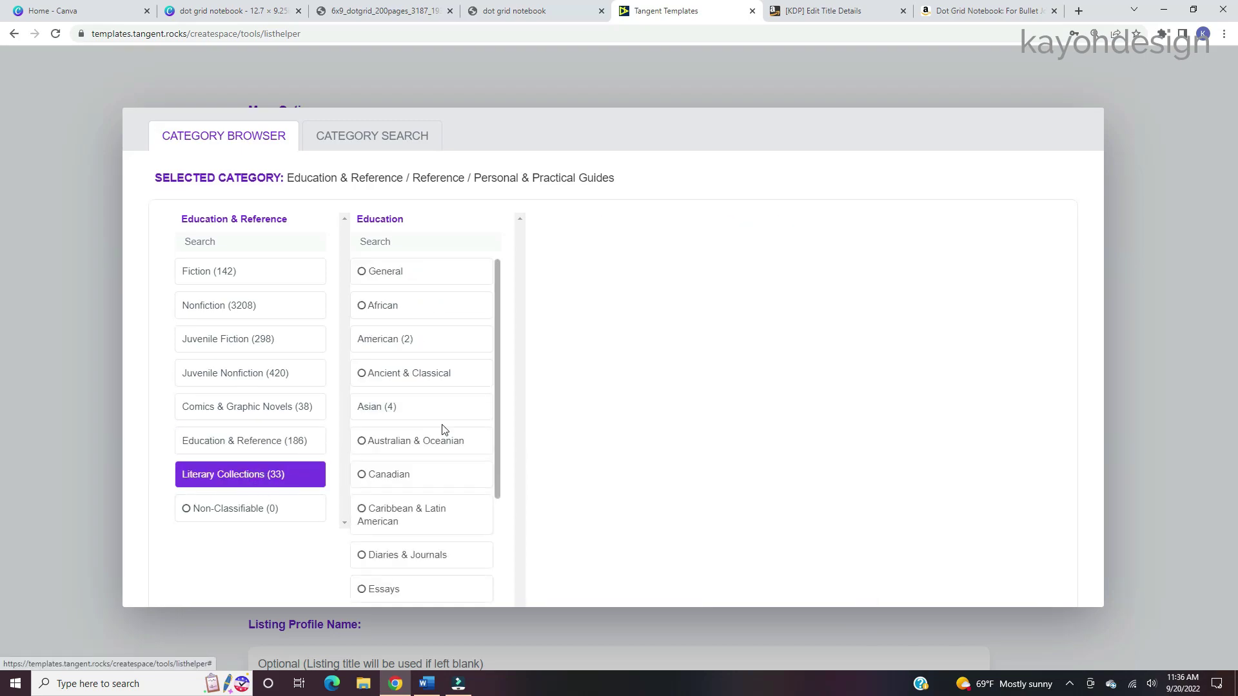
Pick Literary Collections / Diaries & Journals as a candidate category.
scroll(442, 428, down, 3)
click(419, 365)
scroll(419, 387, down, 1)
Set category 2 to Nonfiction / Crafts & Hobbies / General.
click(219, 304)
click(421, 310)
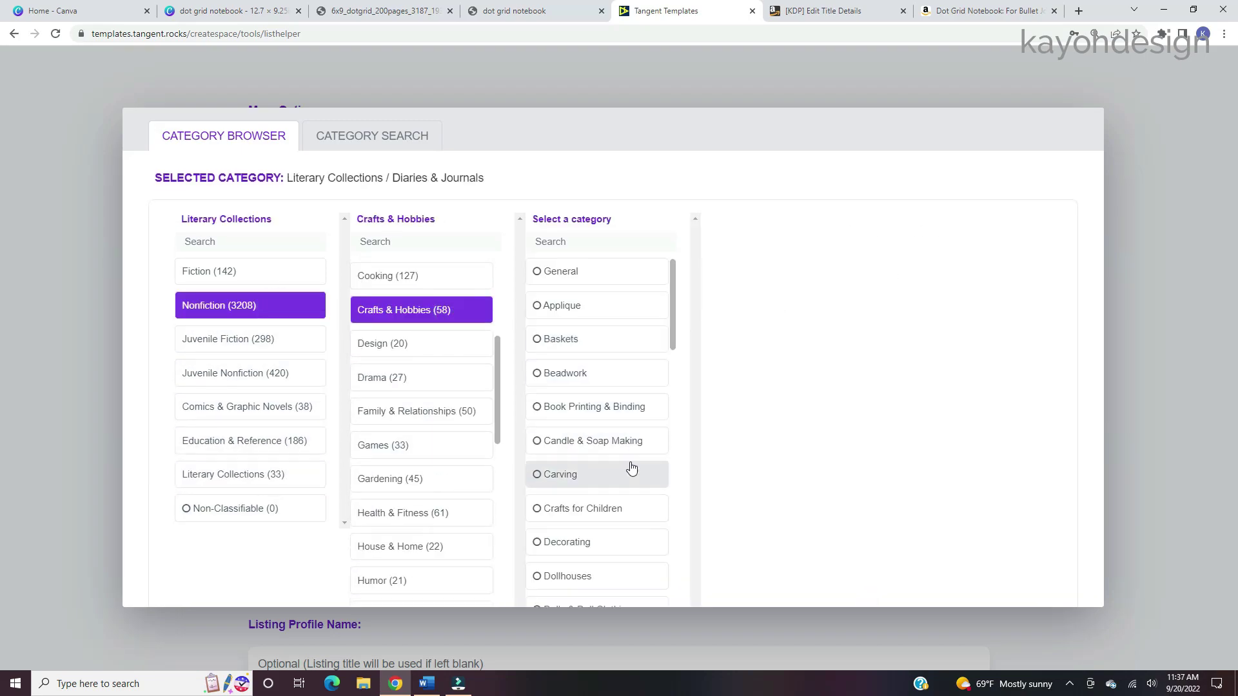
scroll(632, 461, down, 15)
click(635, 469)
scroll(636, 481, up, 5)
scroll(637, 490, up, 8)
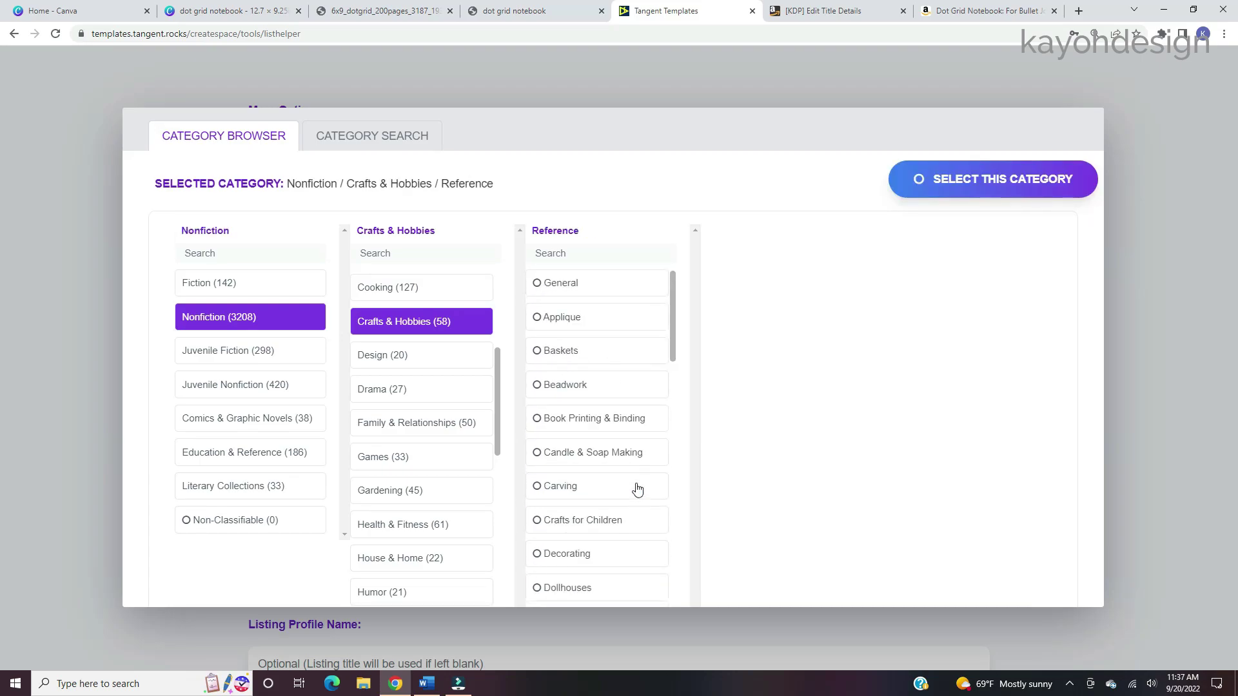
click(606, 283)
click(993, 180)
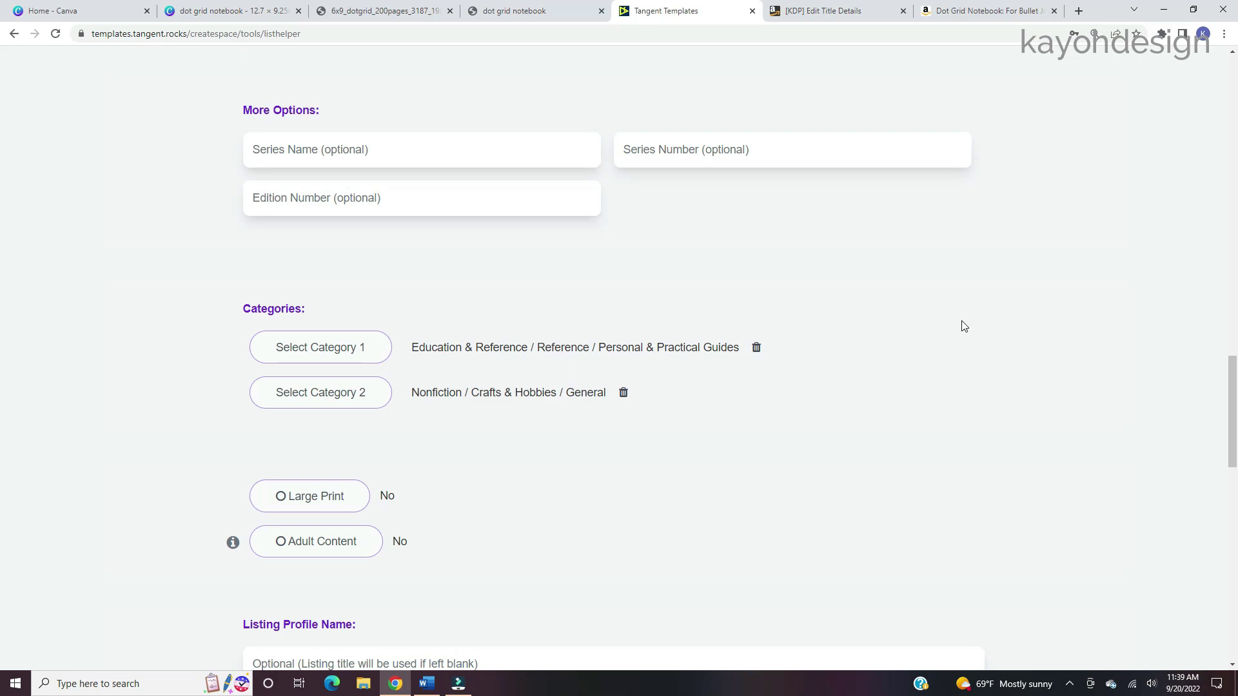
Save the listing with the profile name and notes left blank, and open the list of saved listings.
scroll(964, 326, down, 4)
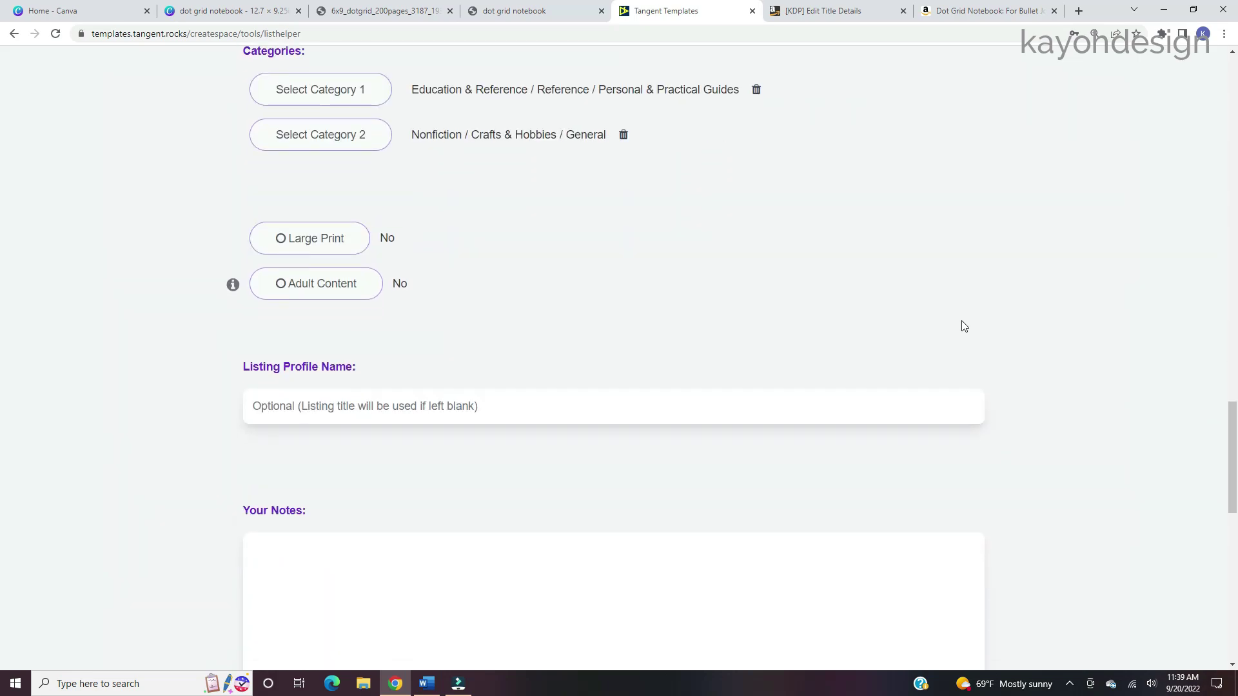
scroll(986, 325, down, 3)
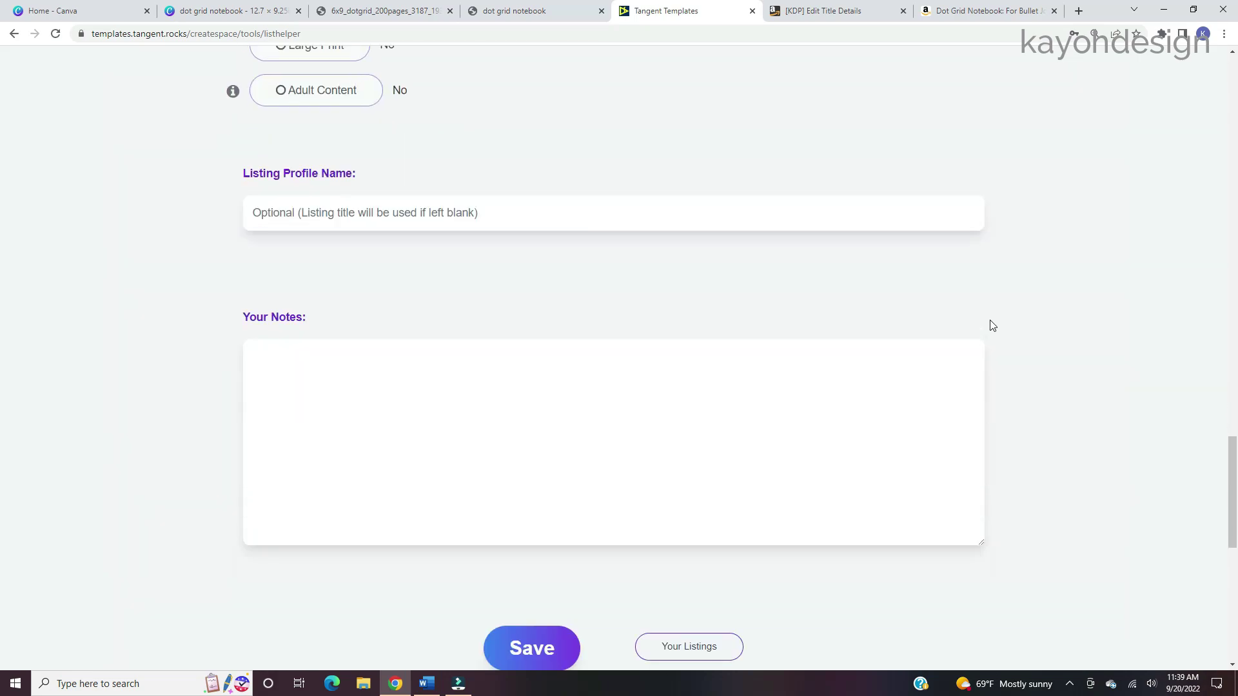
scroll(992, 325, down, 3)
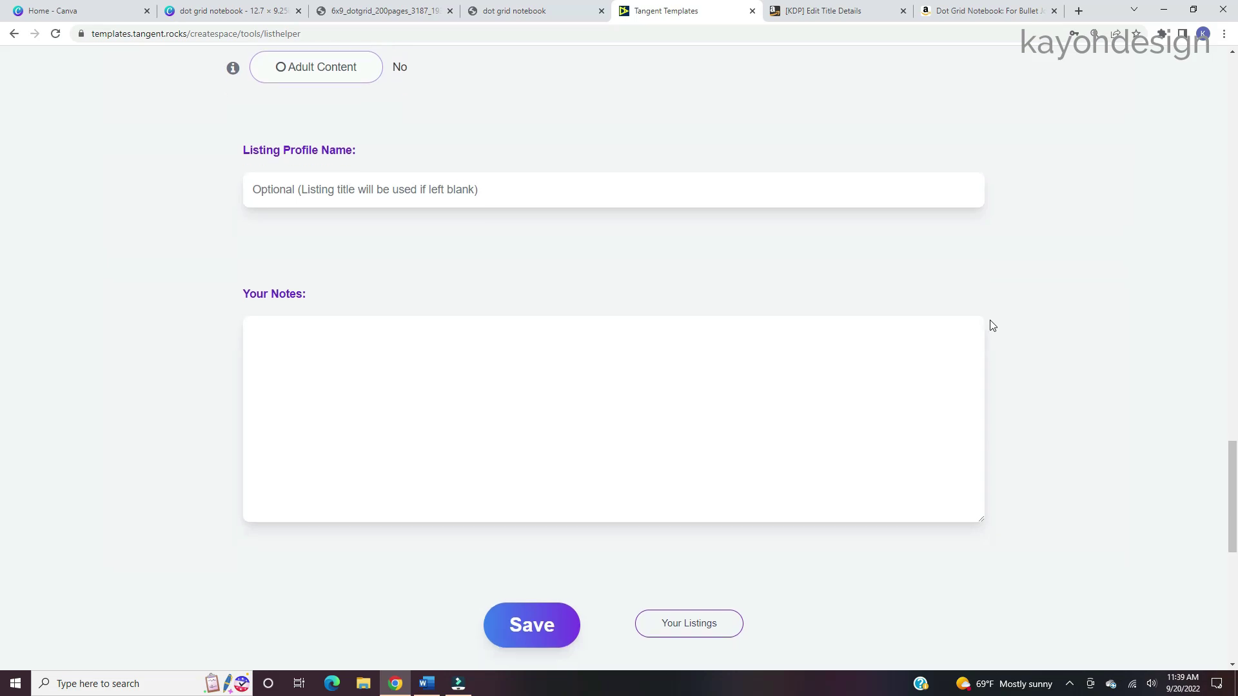
scroll(992, 326, up, 1)
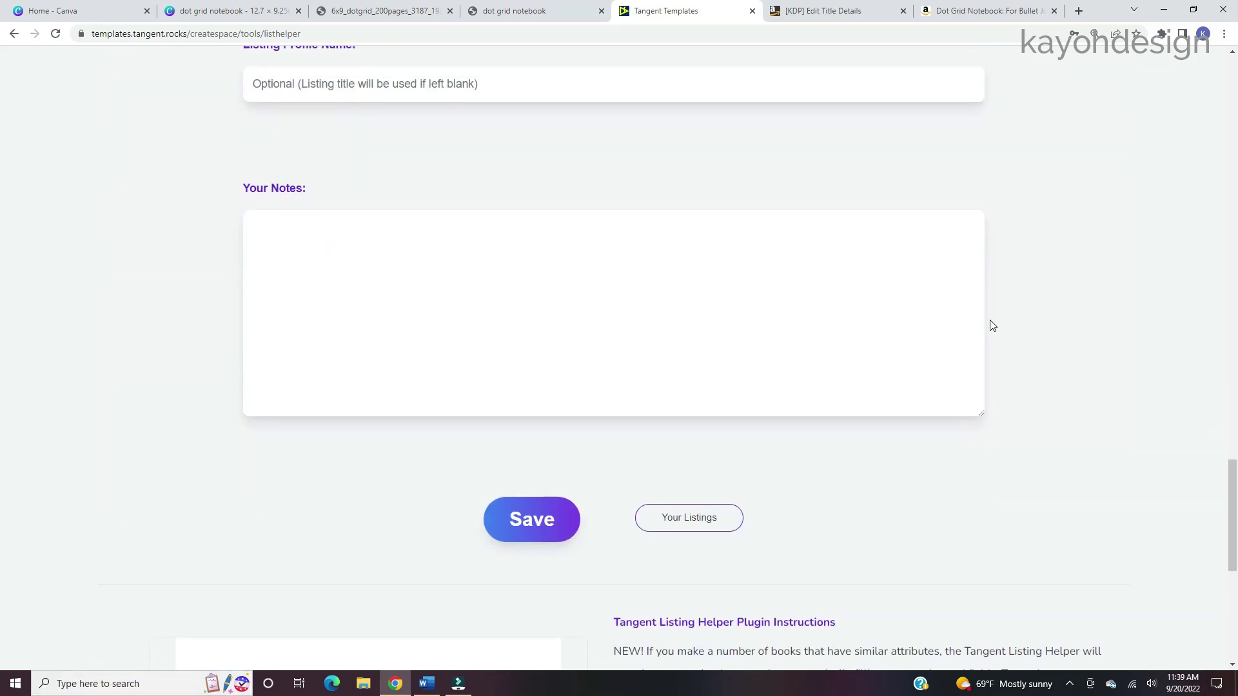
click(522, 530)
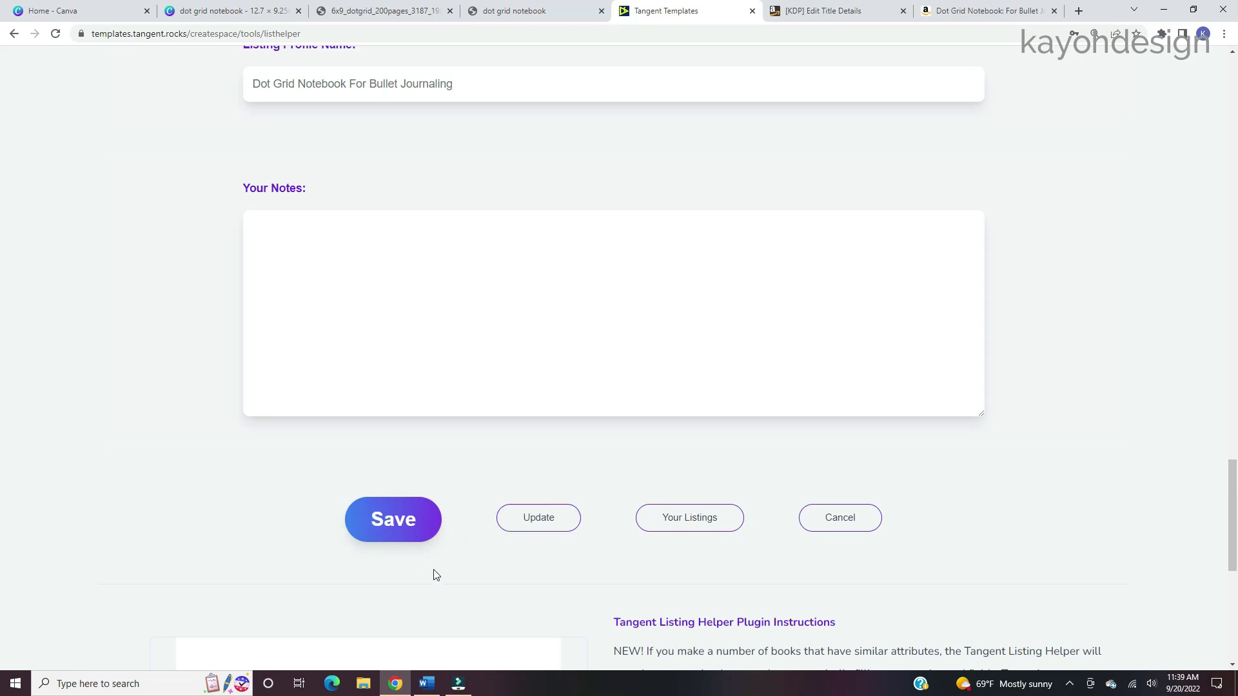
click(713, 519)
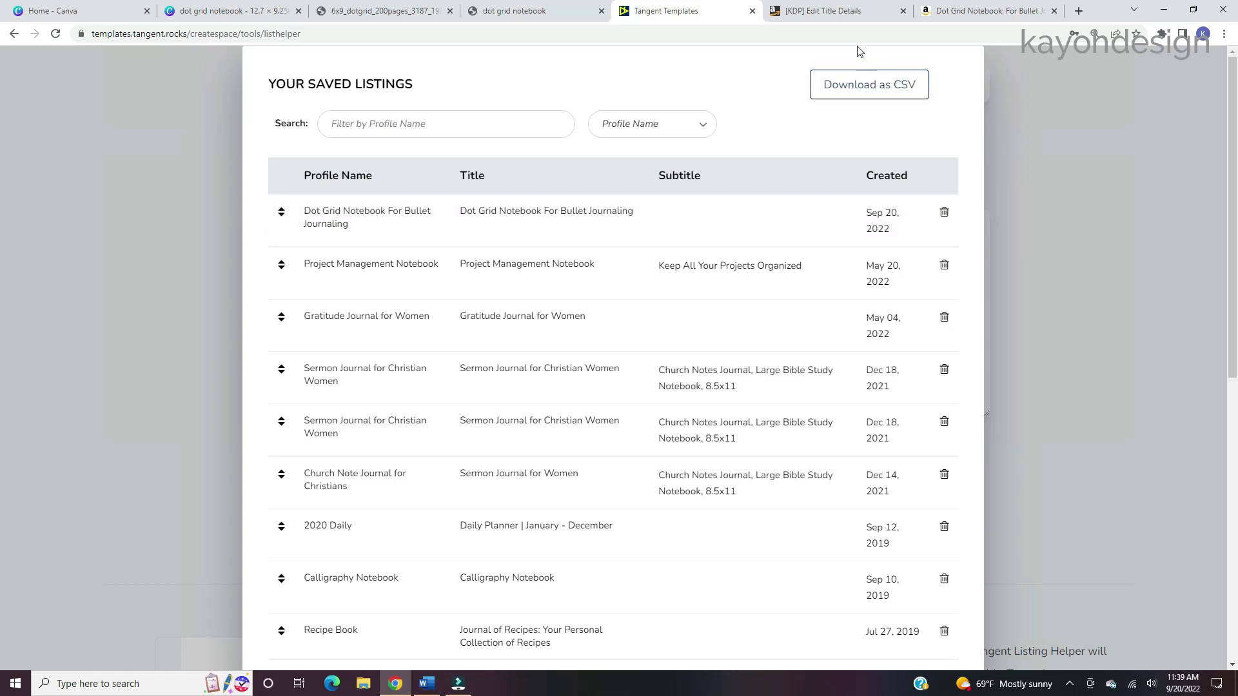
Switch to the KDP paperback details page and open the Tangent Templates List Helper extension.
click(848, 16)
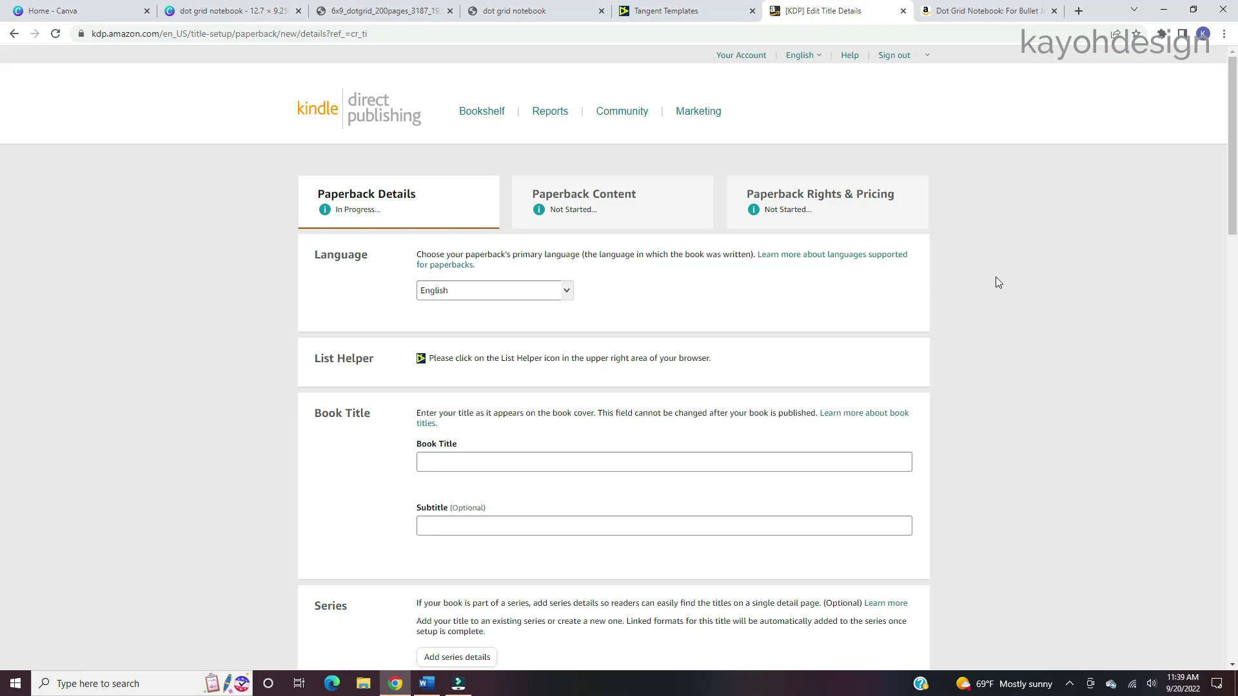
scroll(937, 332, down, 2)
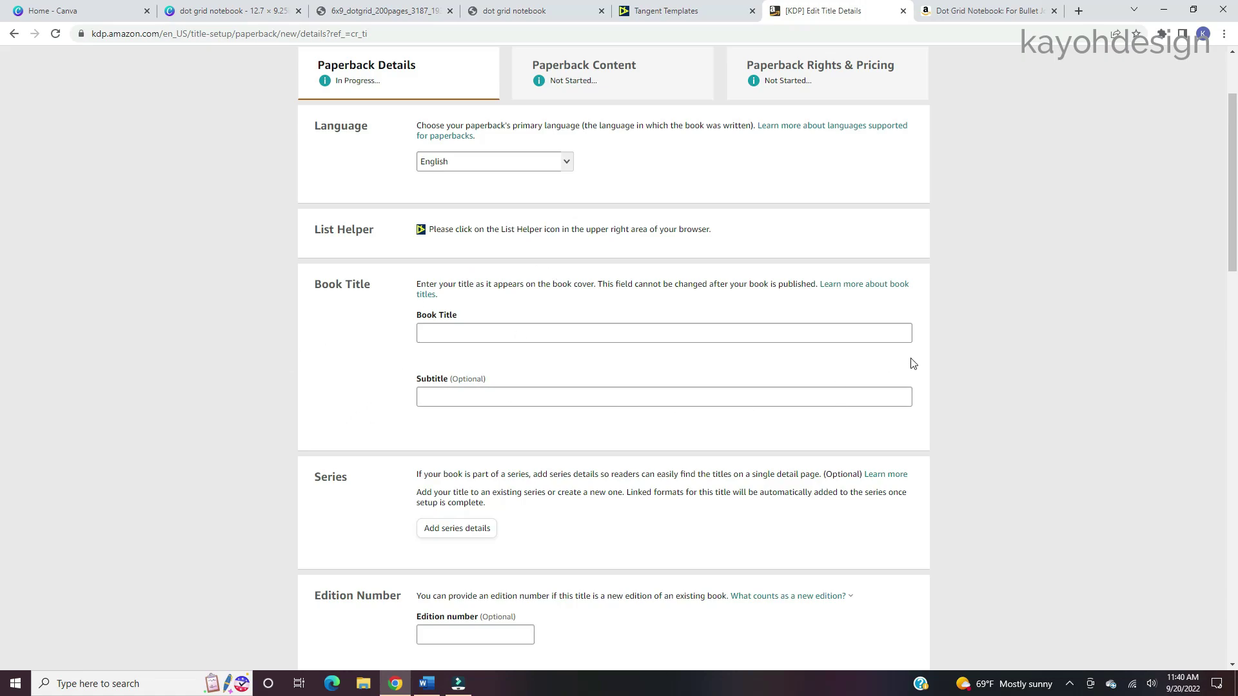
scroll(1015, 437, up, 2)
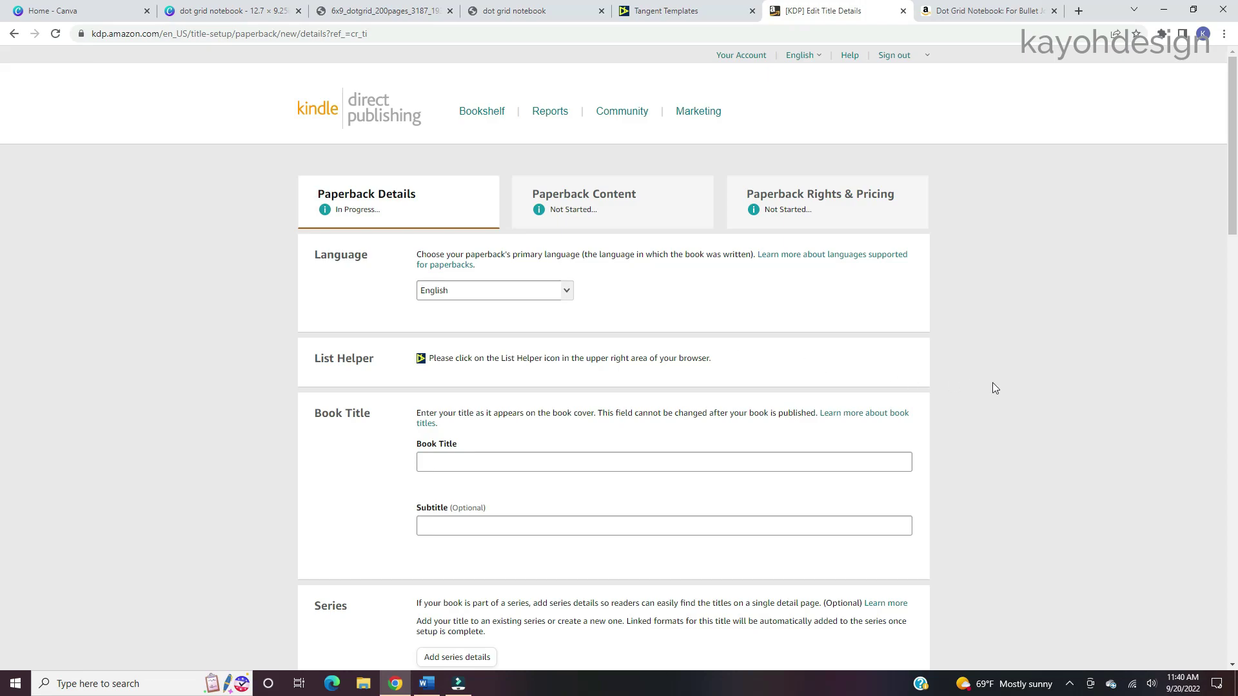
click(1141, 34)
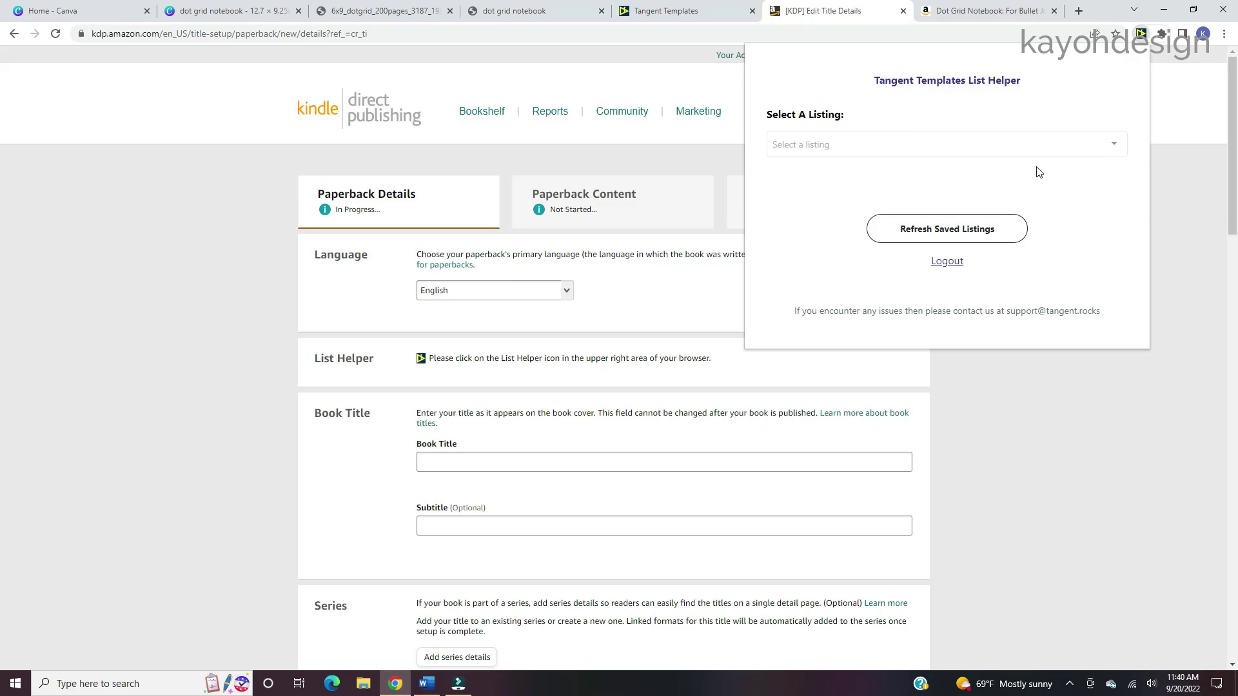
Refresh the saved listings in the List Helper and fill the KDP form from the listing "Dot Grid Notebook For Bullet Journaling".
click(1122, 150)
scroll(1070, 213, down, 5)
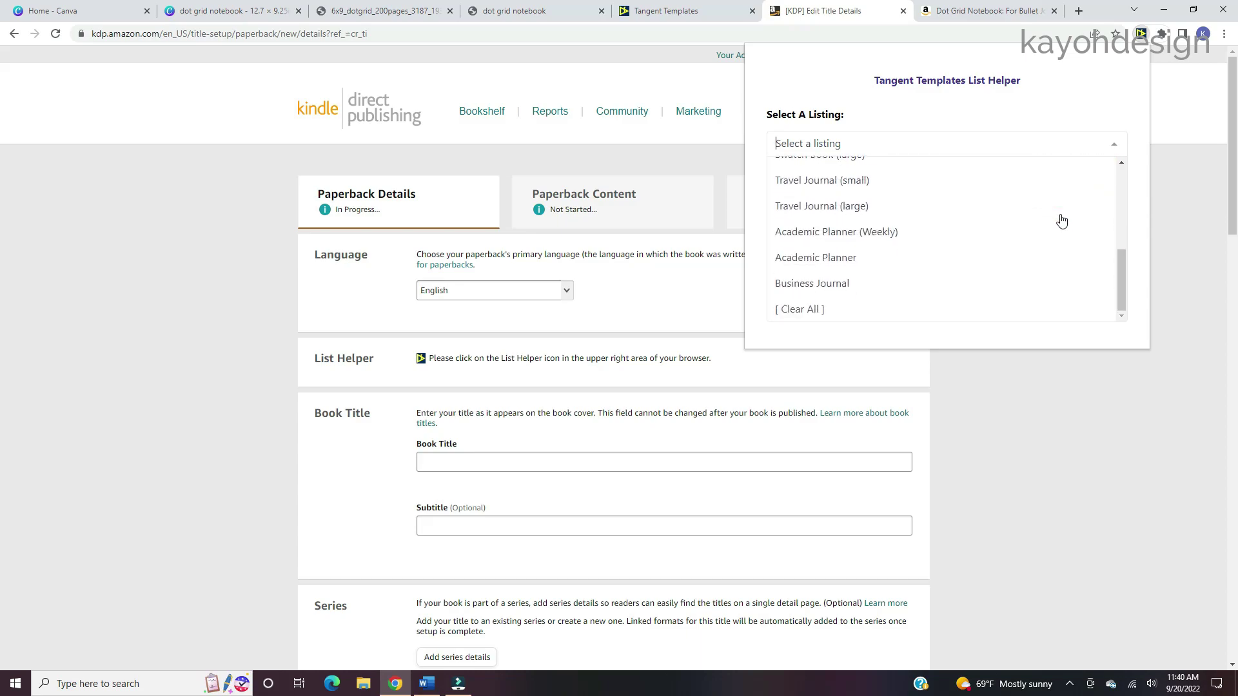
scroll(1062, 221, up, 5)
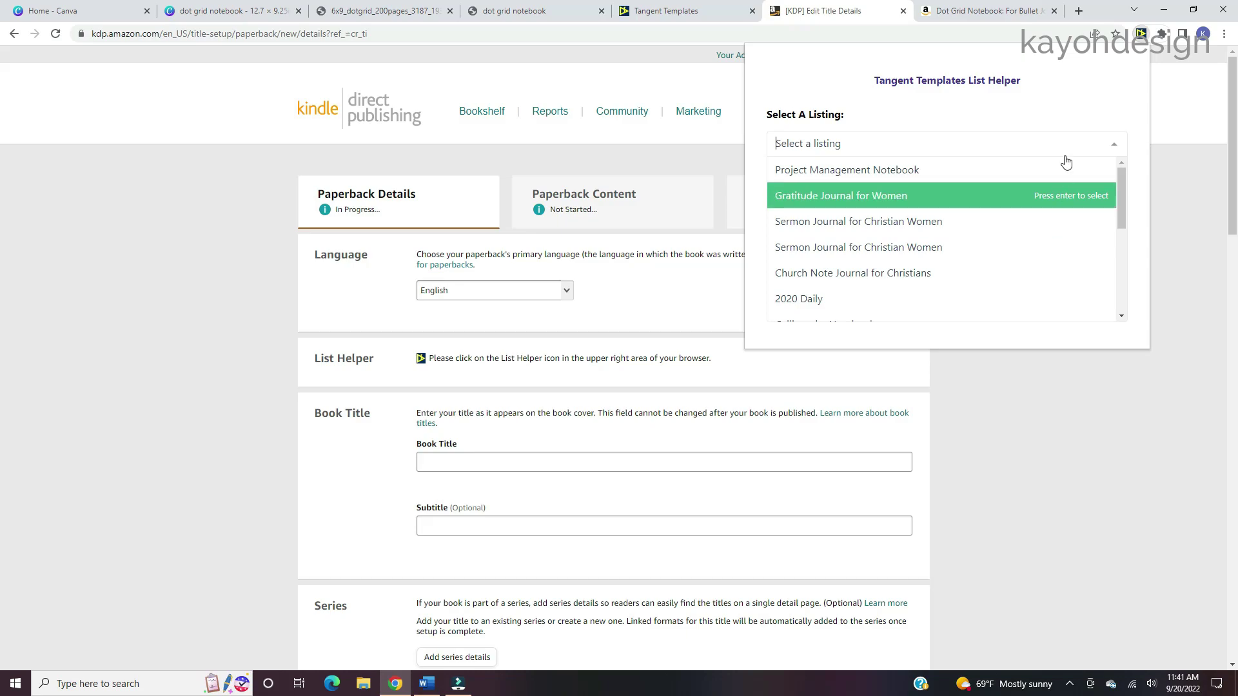
click(754, 159)
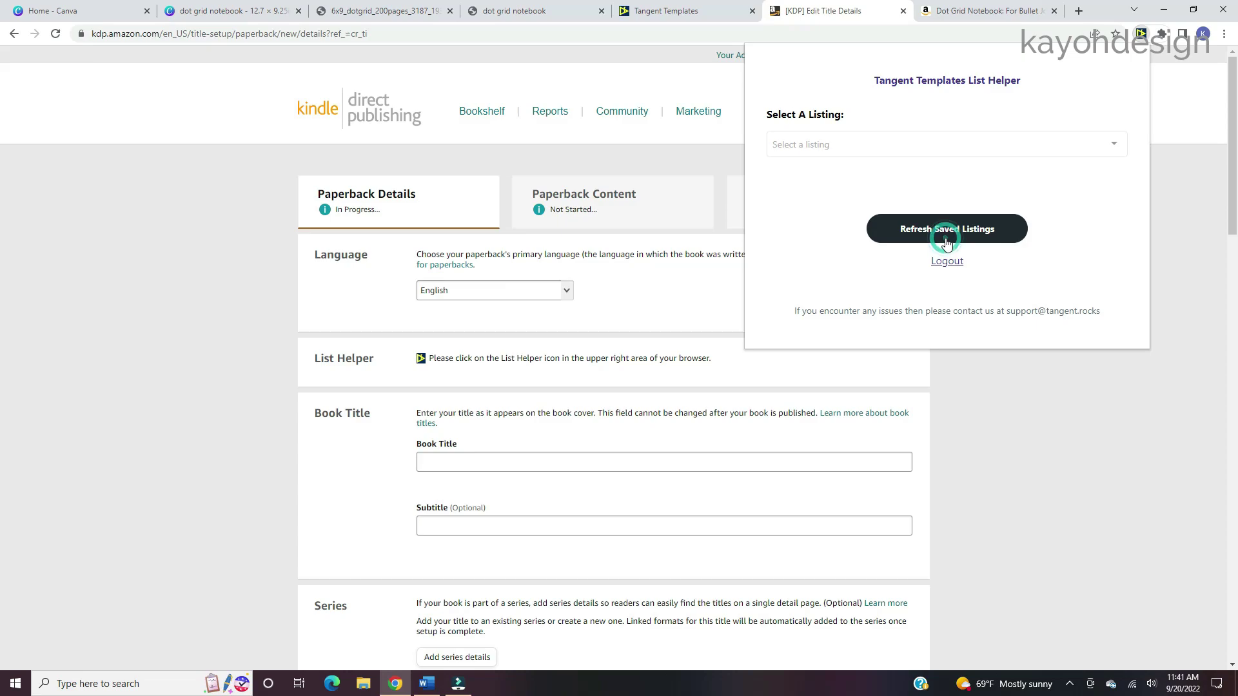
click(1118, 148)
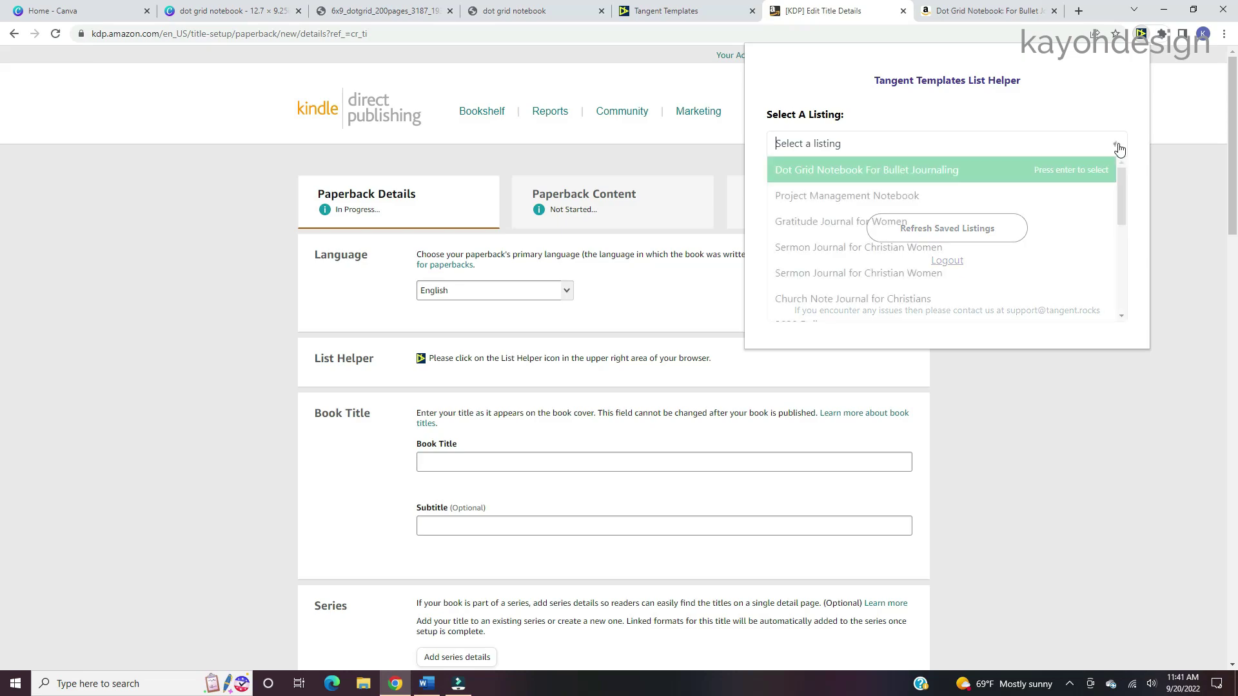
click(784, 177)
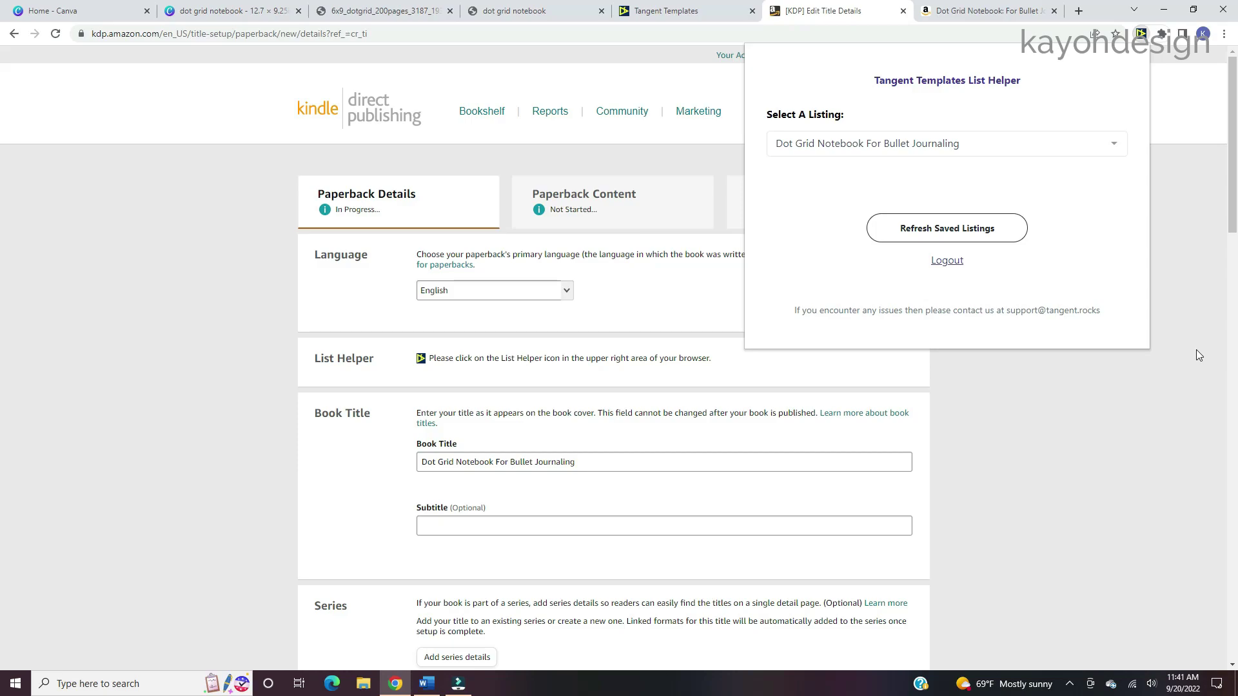
click(1197, 350)
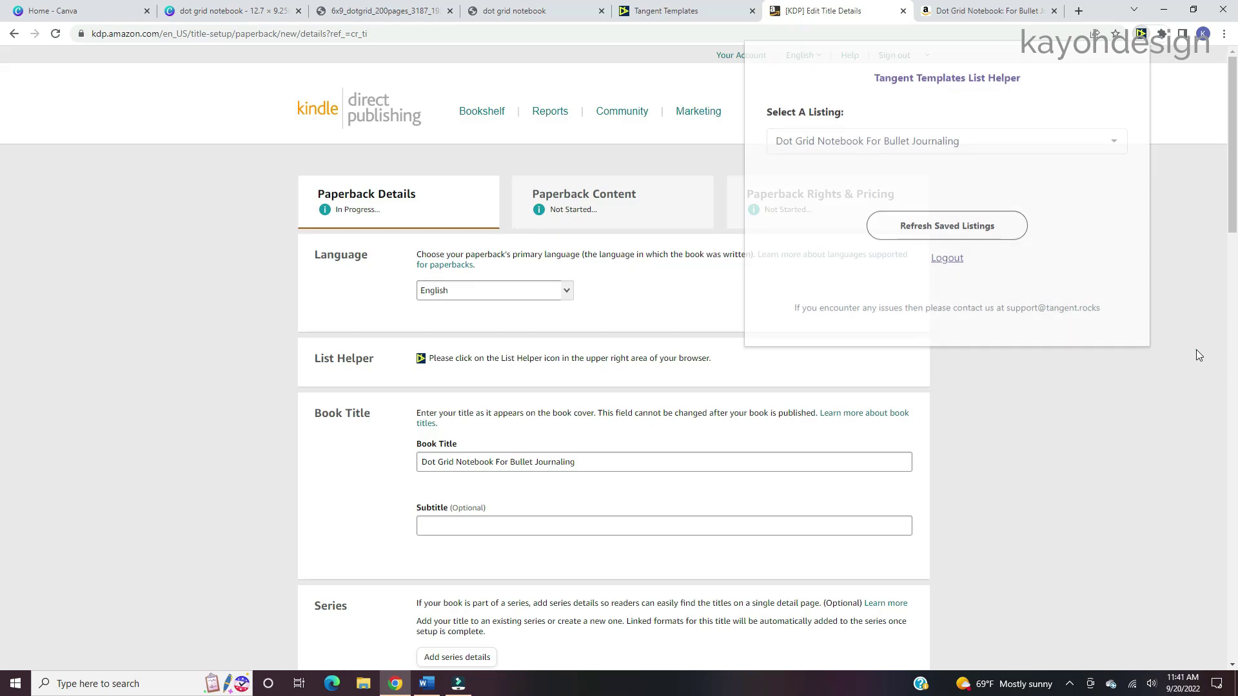
Review the filled paperback details, including title, author, description, publishing rights, keywords and categories.
scroll(884, 267, down, 6)
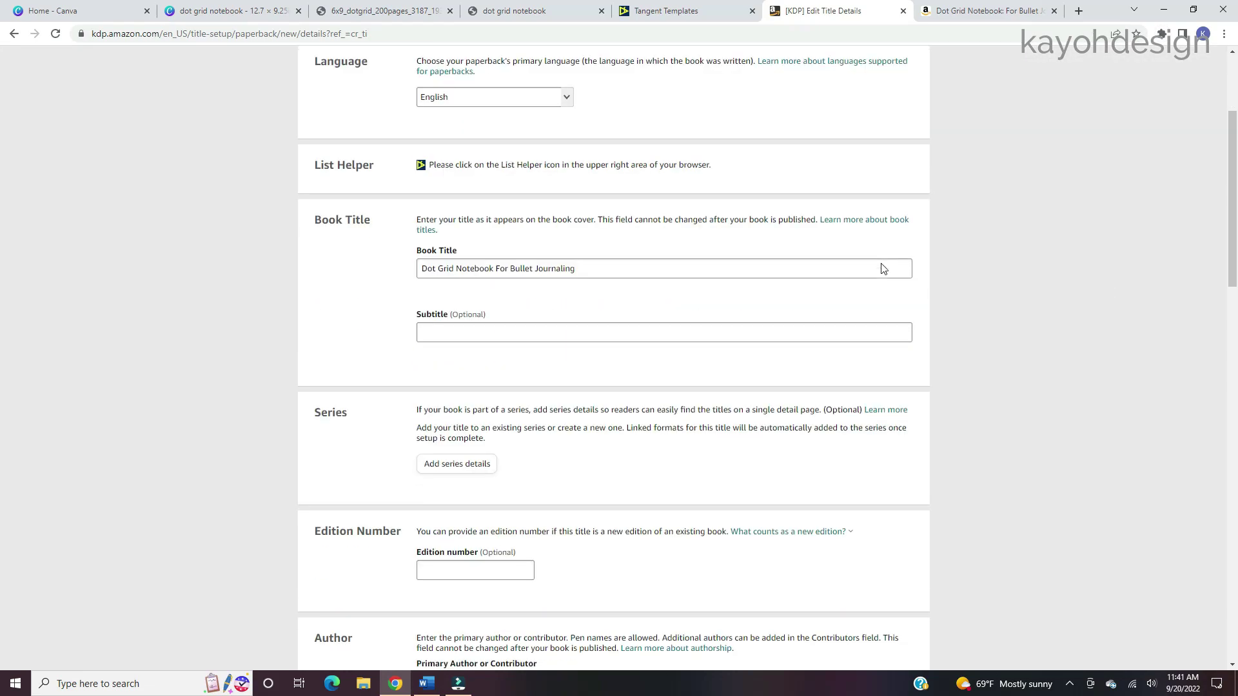
scroll(883, 251, down, 3)
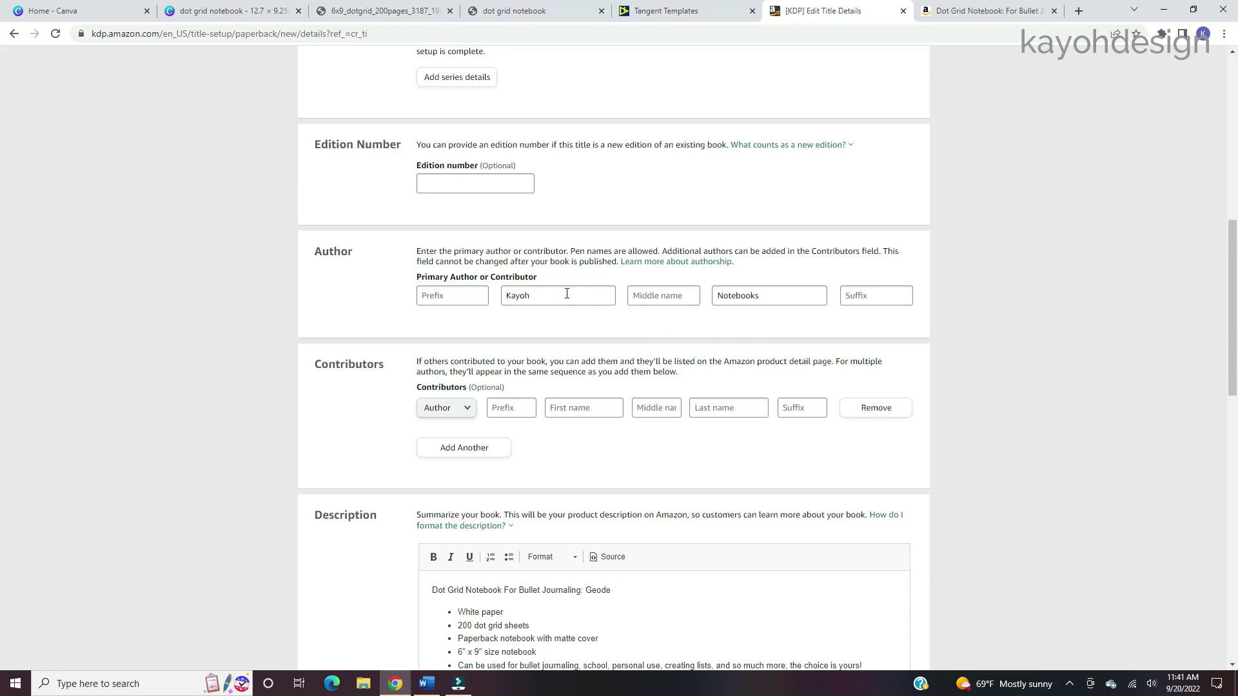
scroll(763, 230, up, 4)
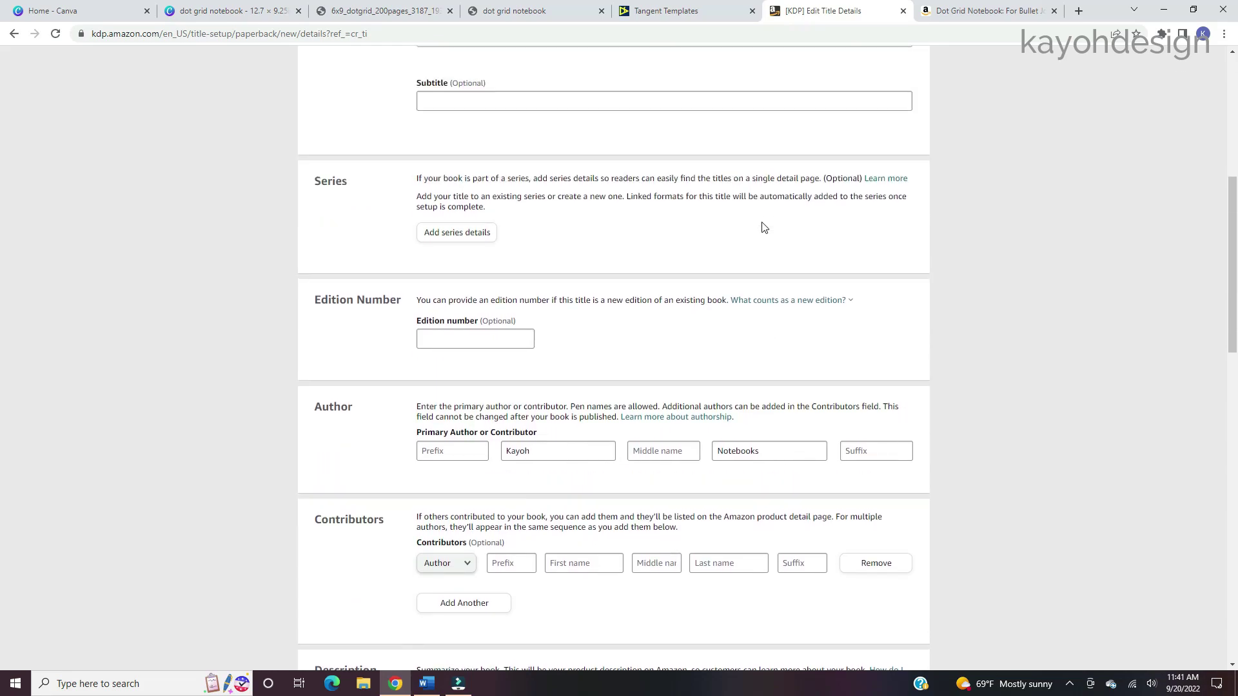
scroll(652, 451, down, 2)
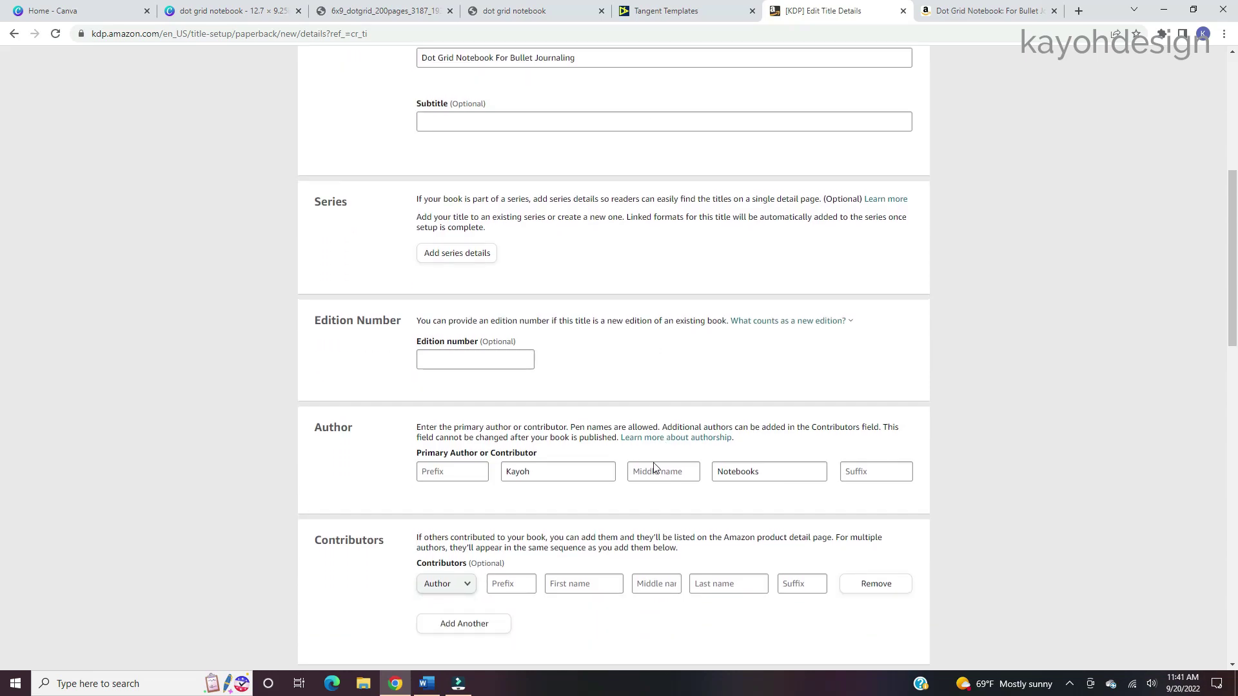
scroll(871, 433, down, 5)
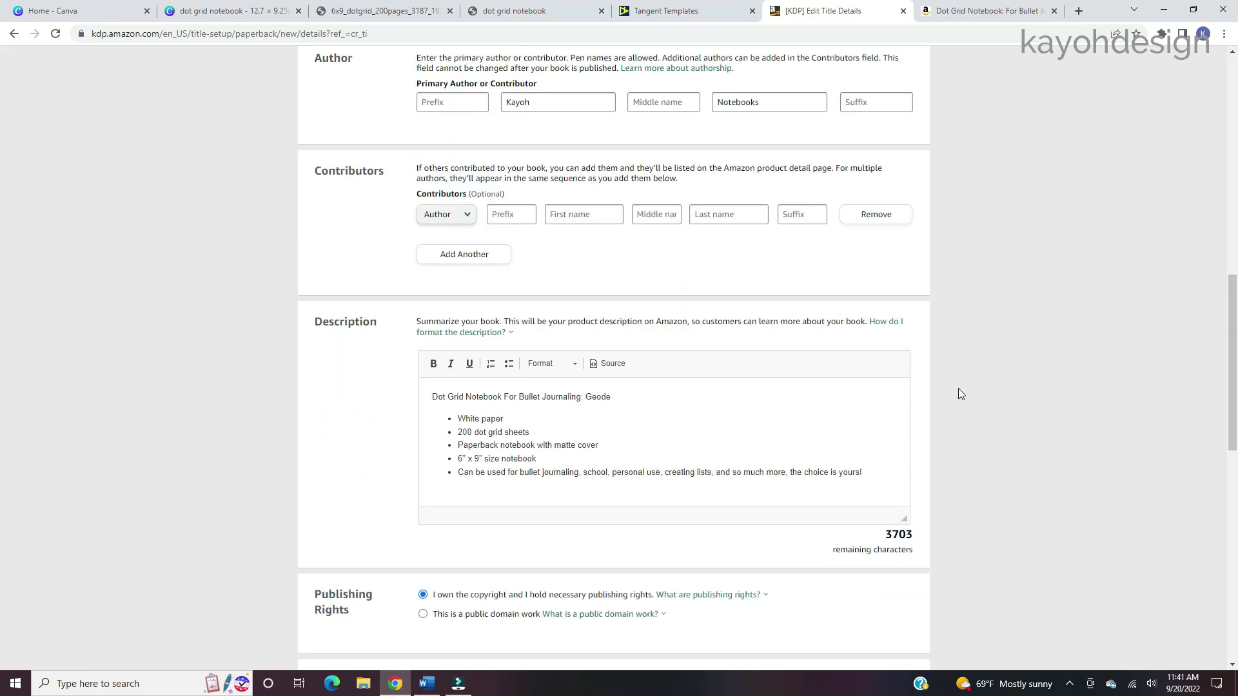
scroll(707, 470, down, 3)
scroll(849, 459, down, 3)
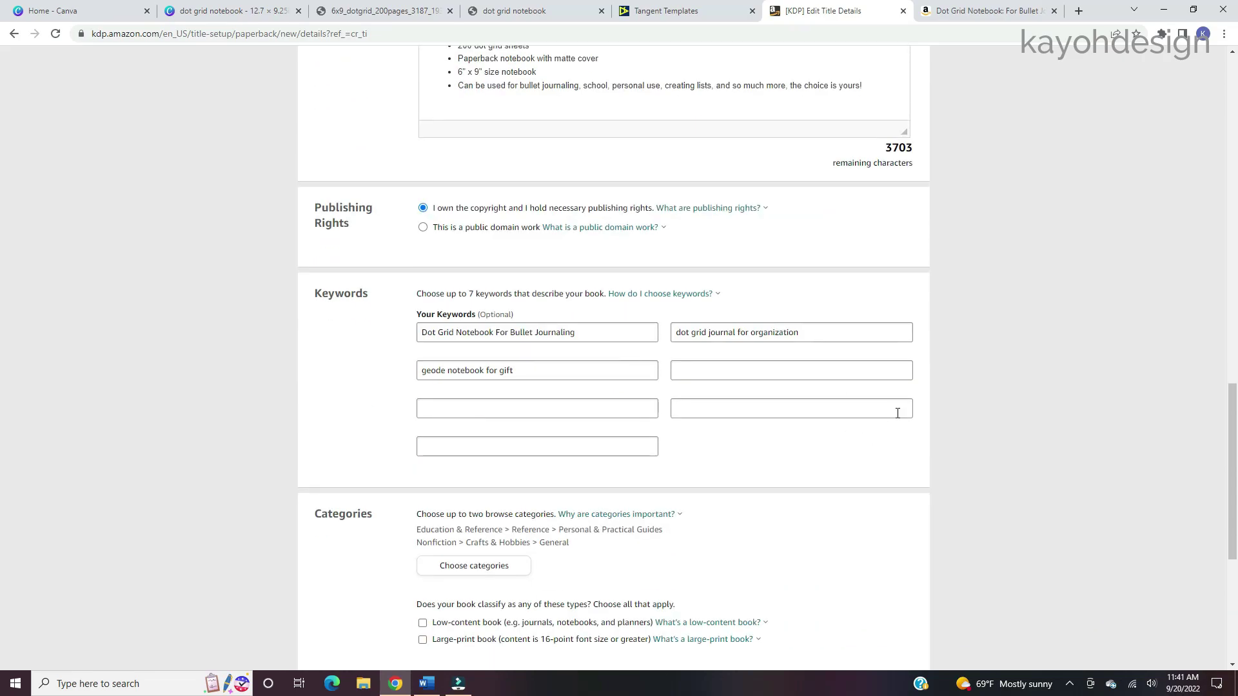
scroll(895, 406, down, 1)
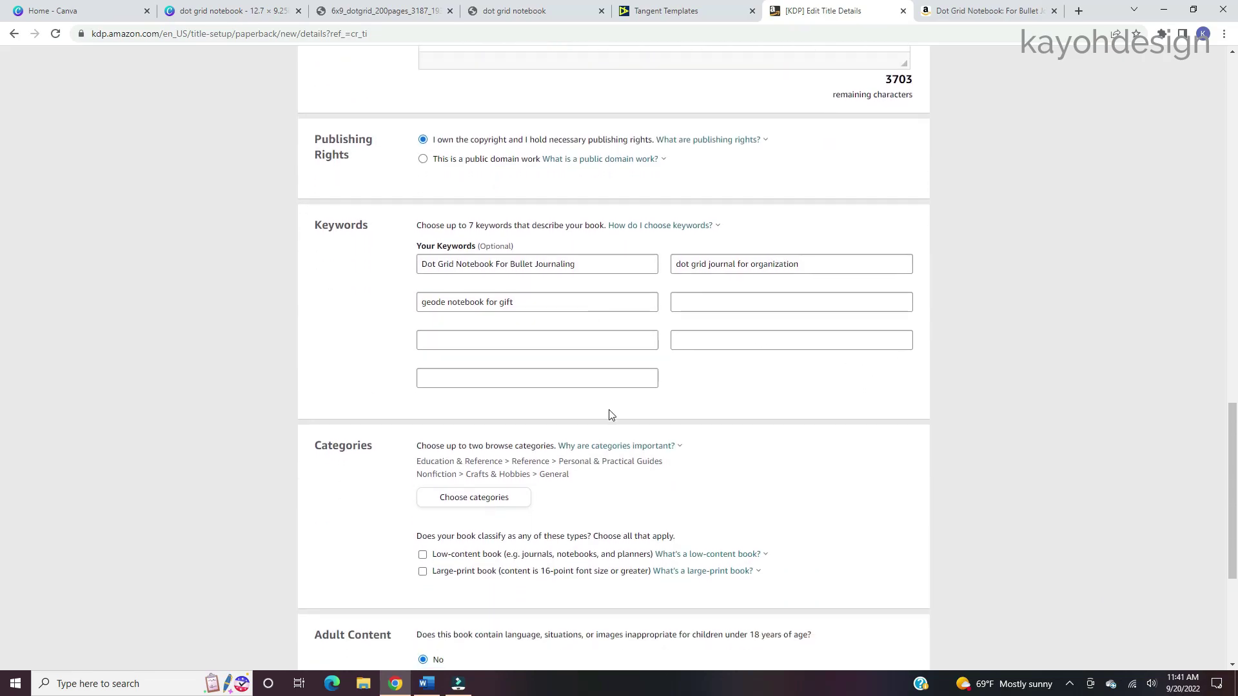
scroll(611, 414, down, 3)
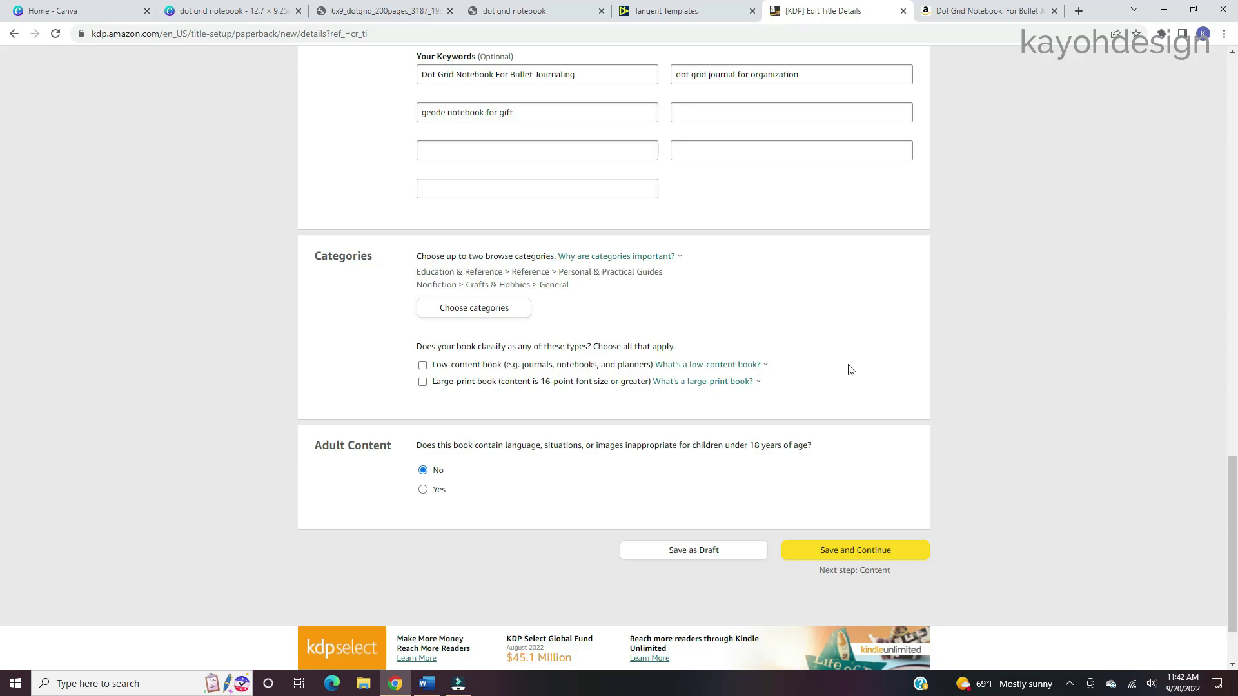
Classify the book as a low-content book and save the details to continue to the paperback content page.
mouse_move(732, 369)
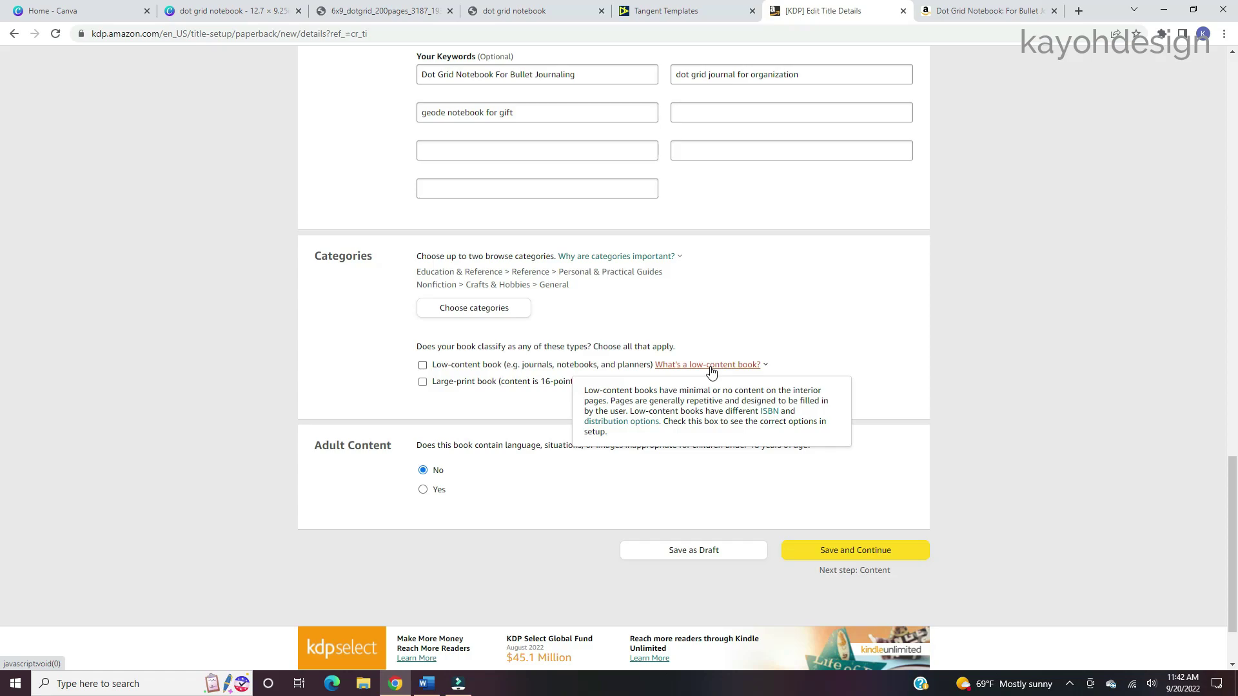
click(506, 414)
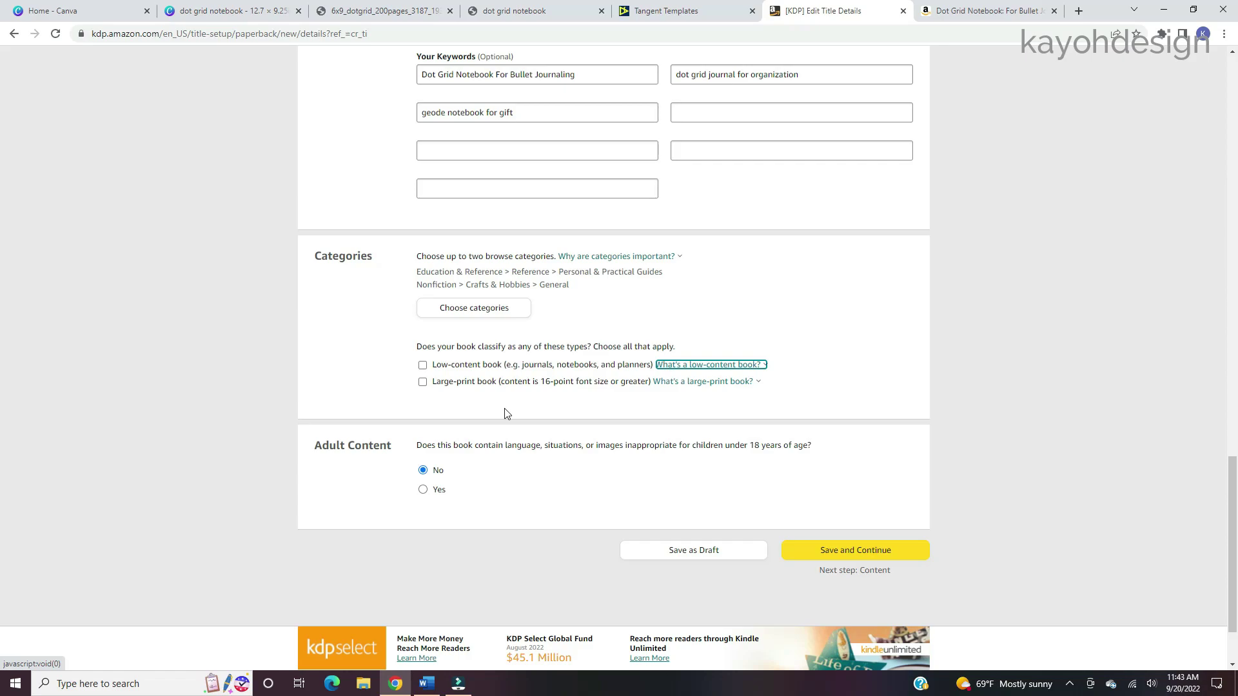
click(423, 367)
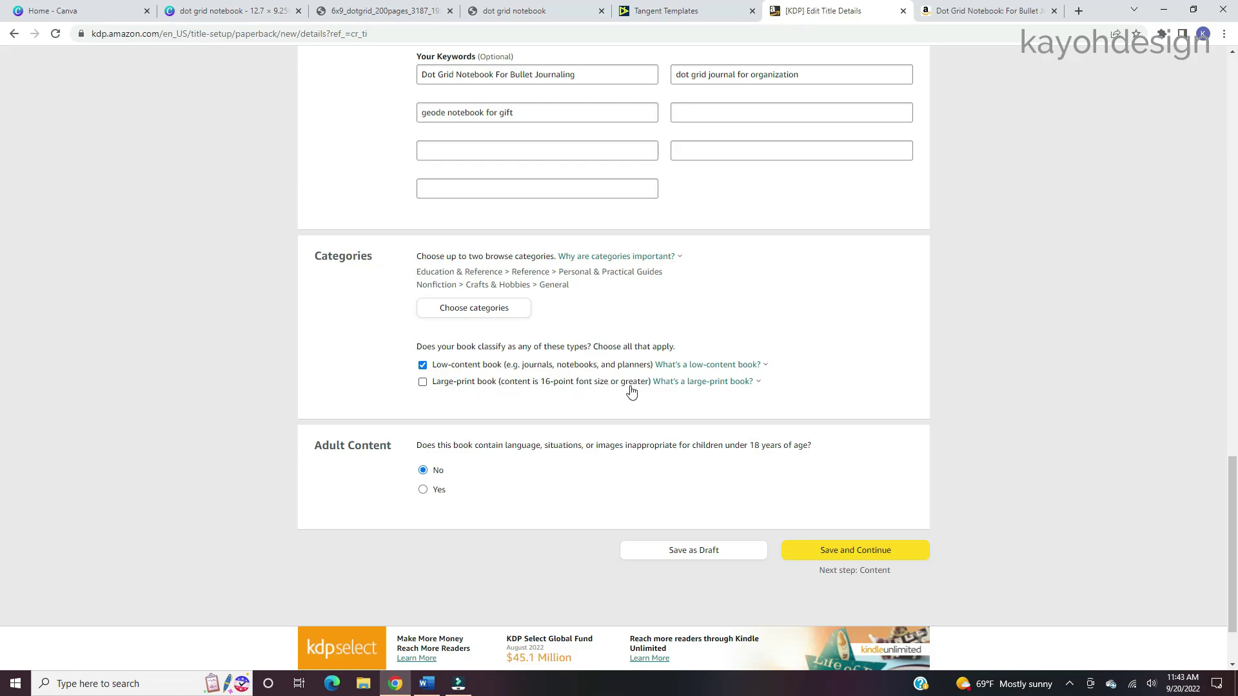
mouse_move(664, 387)
scroll(951, 394, down, 3)
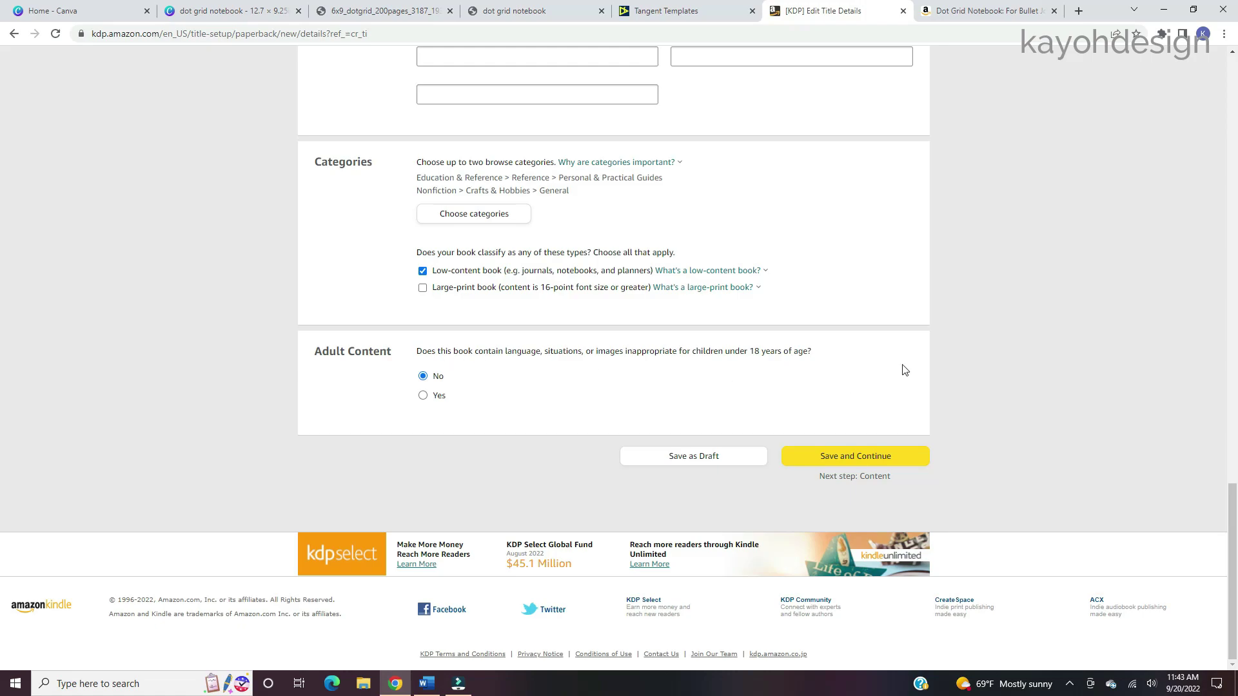
click(898, 458)
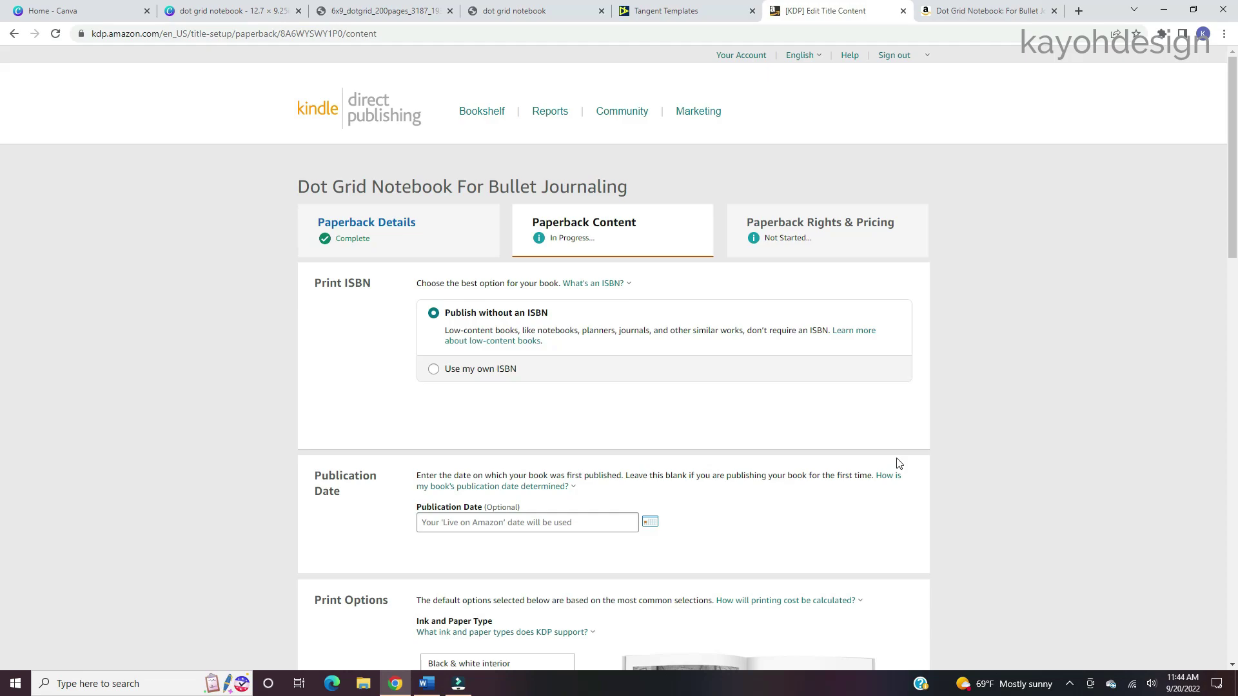
Review the ISBN, publication date and print options, and read how the printing cost is calculated.
scroll(1021, 305, down, 3)
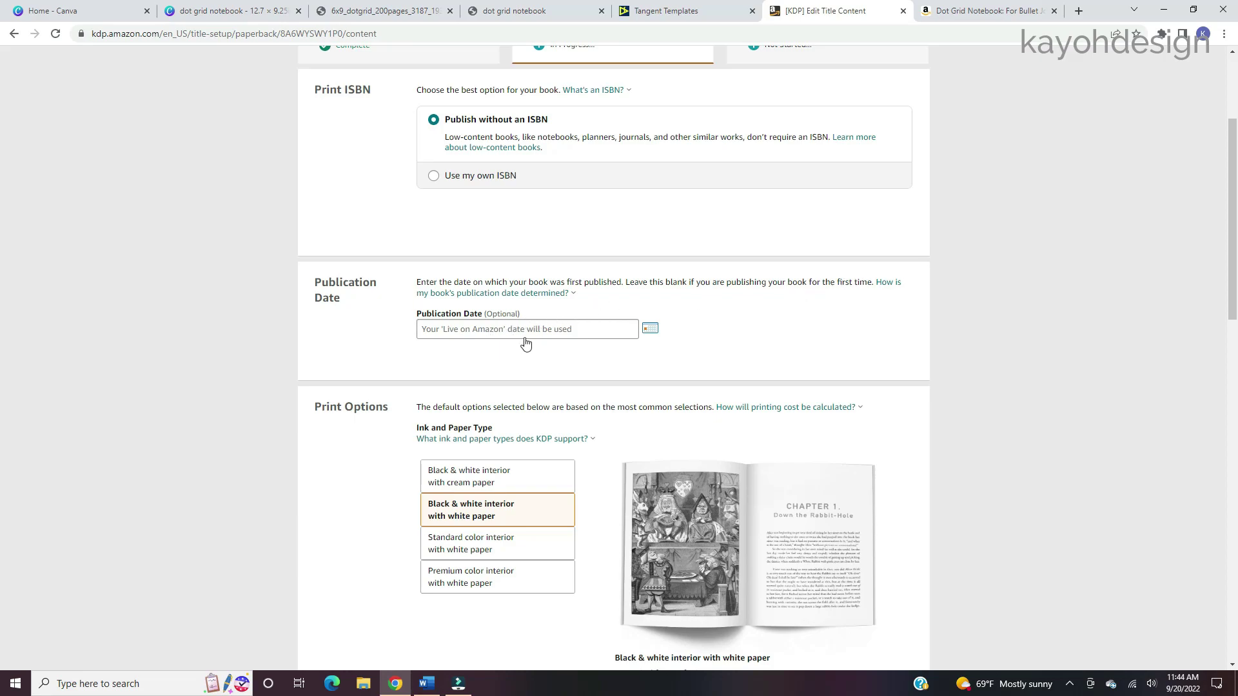
scroll(924, 312, down, 3)
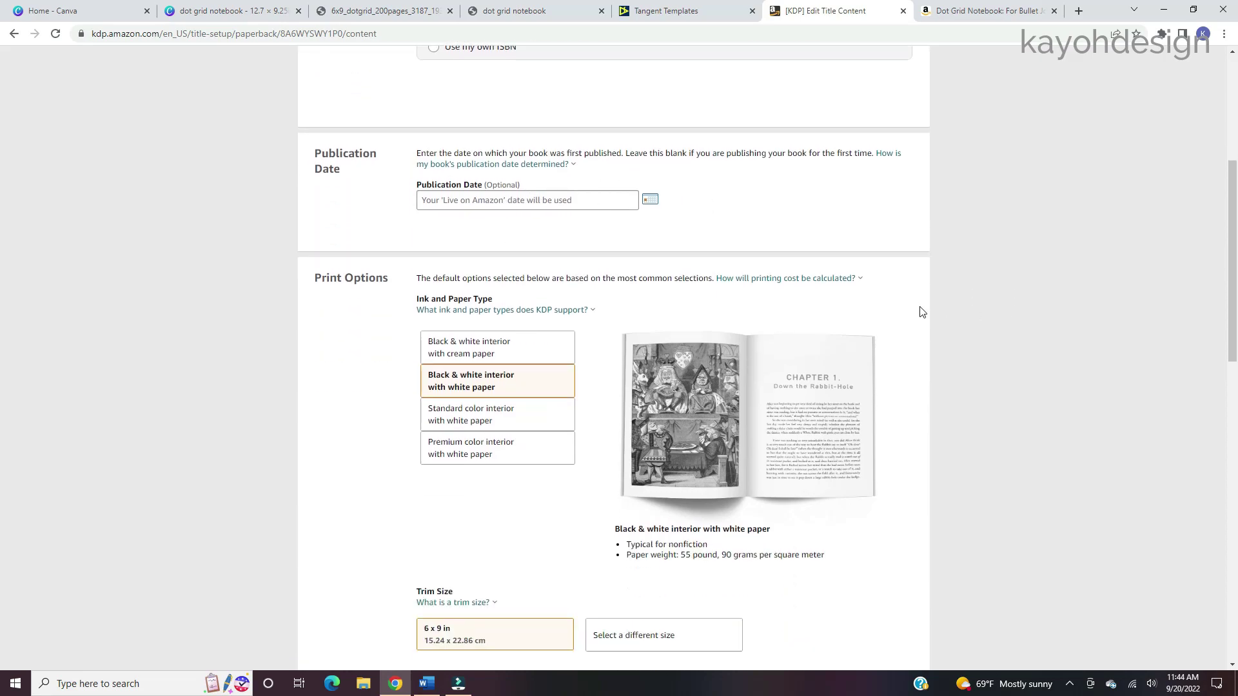
scroll(922, 312, down, 2)
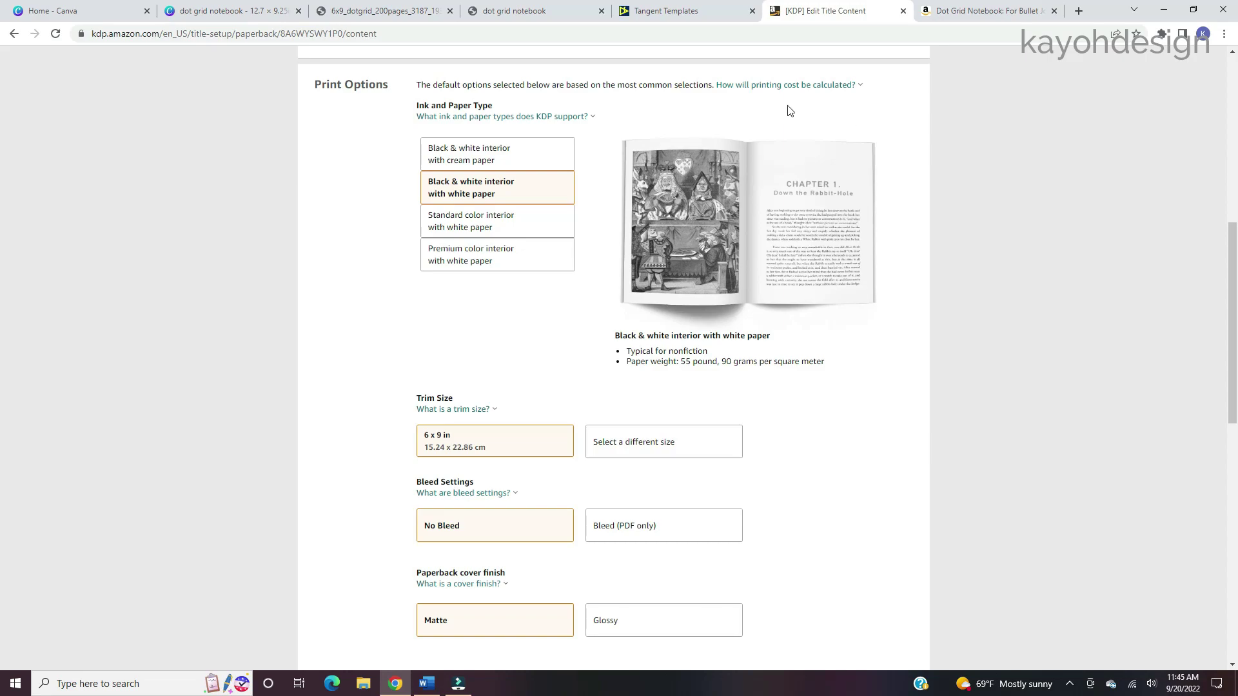
click(744, 93)
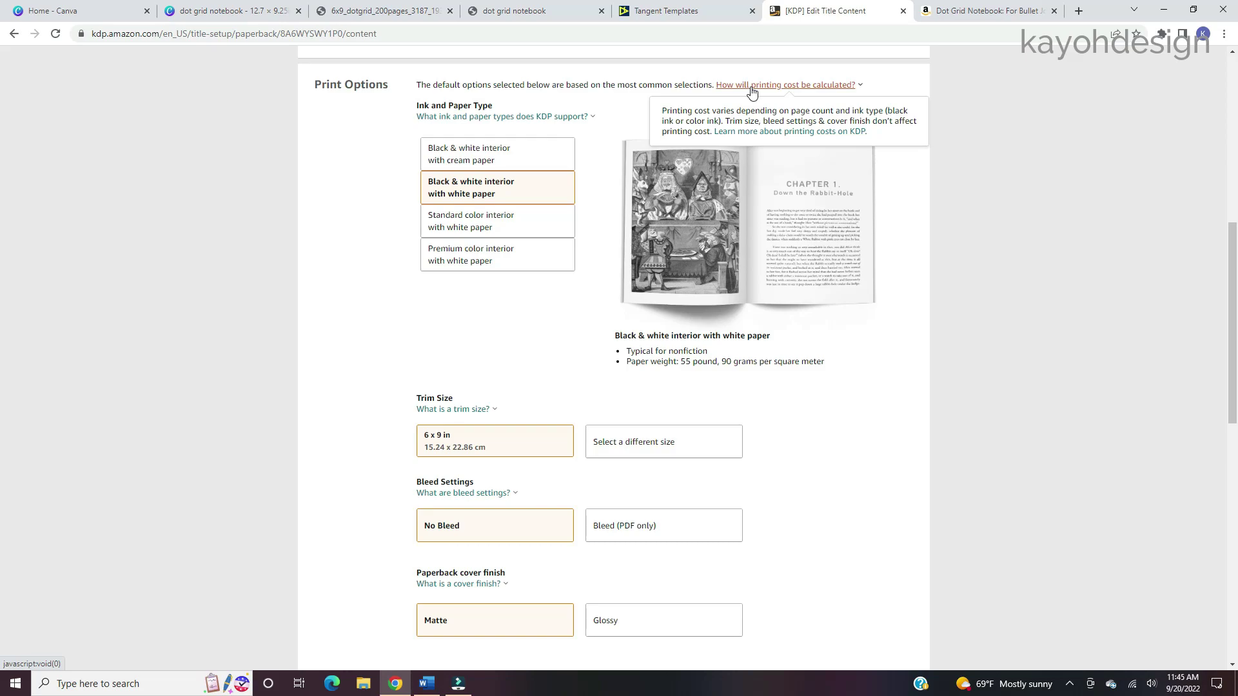
click(1002, 209)
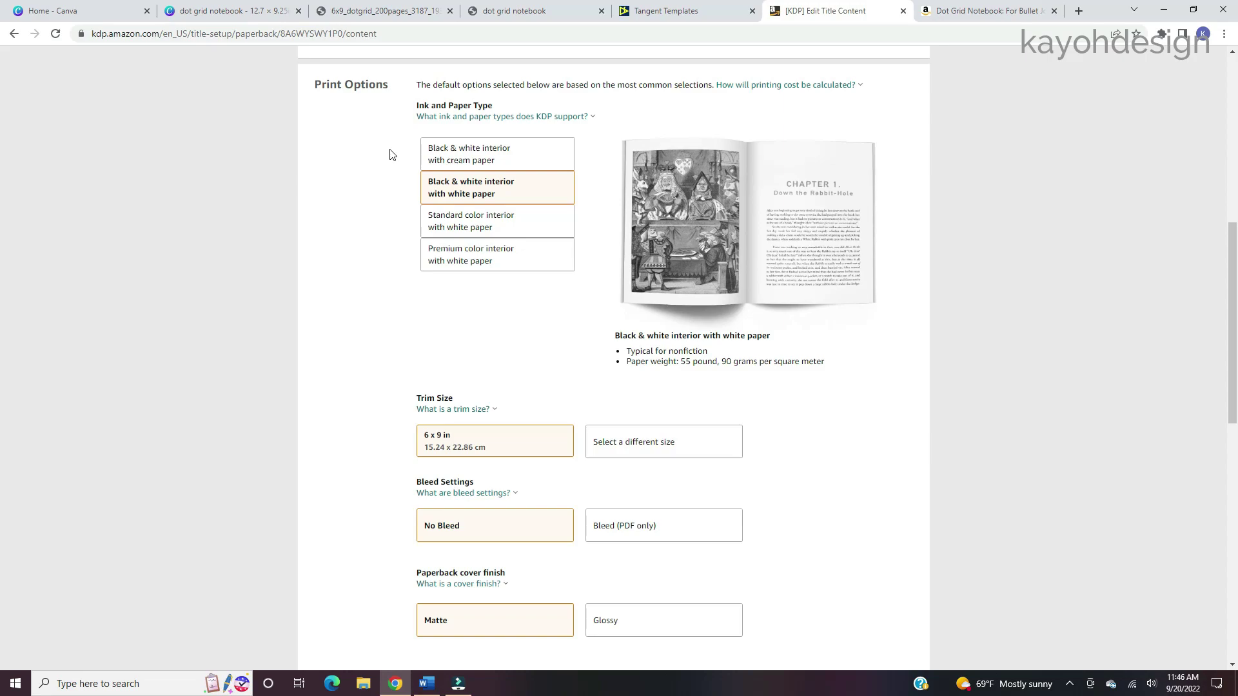
Compare the ink and paper types one by one, ending on Premium color interior with white paper.
click(425, 158)
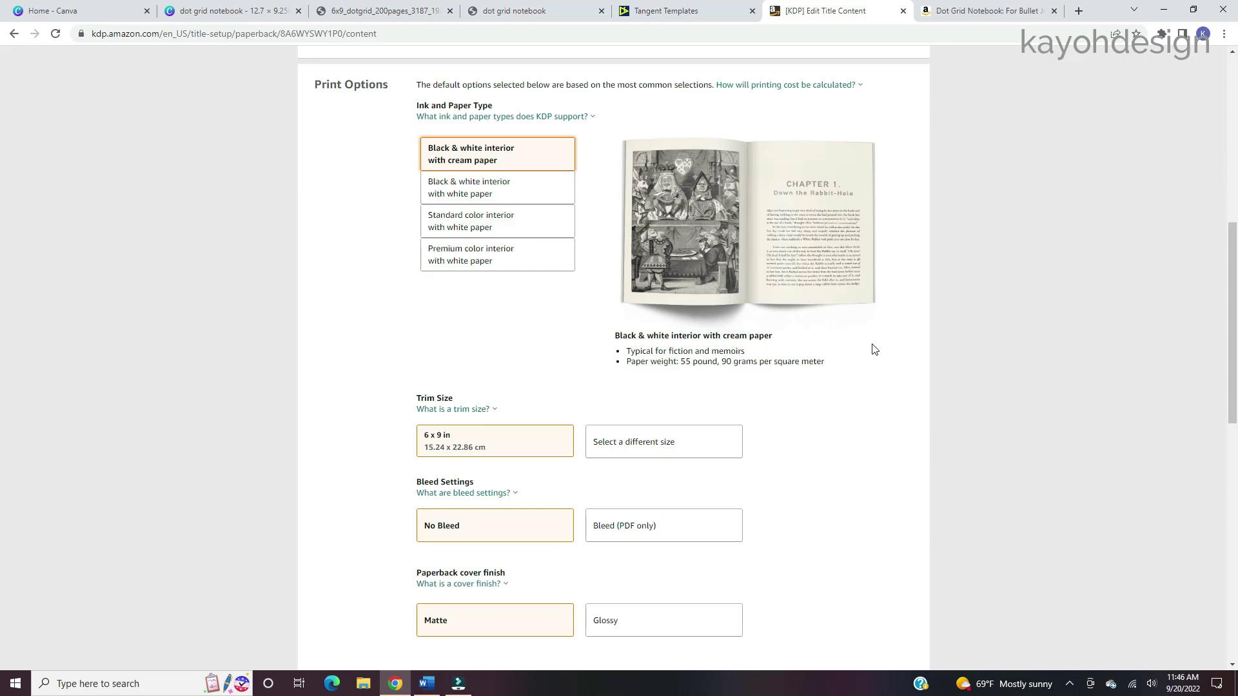
click(429, 191)
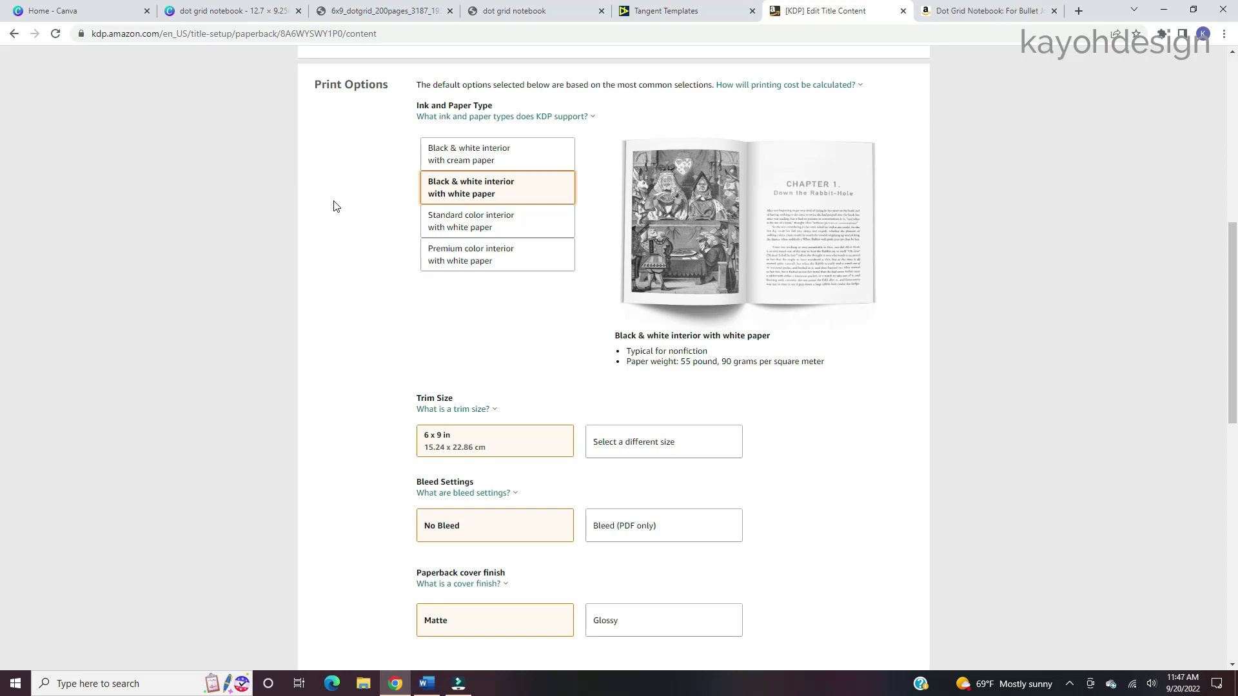
click(424, 238)
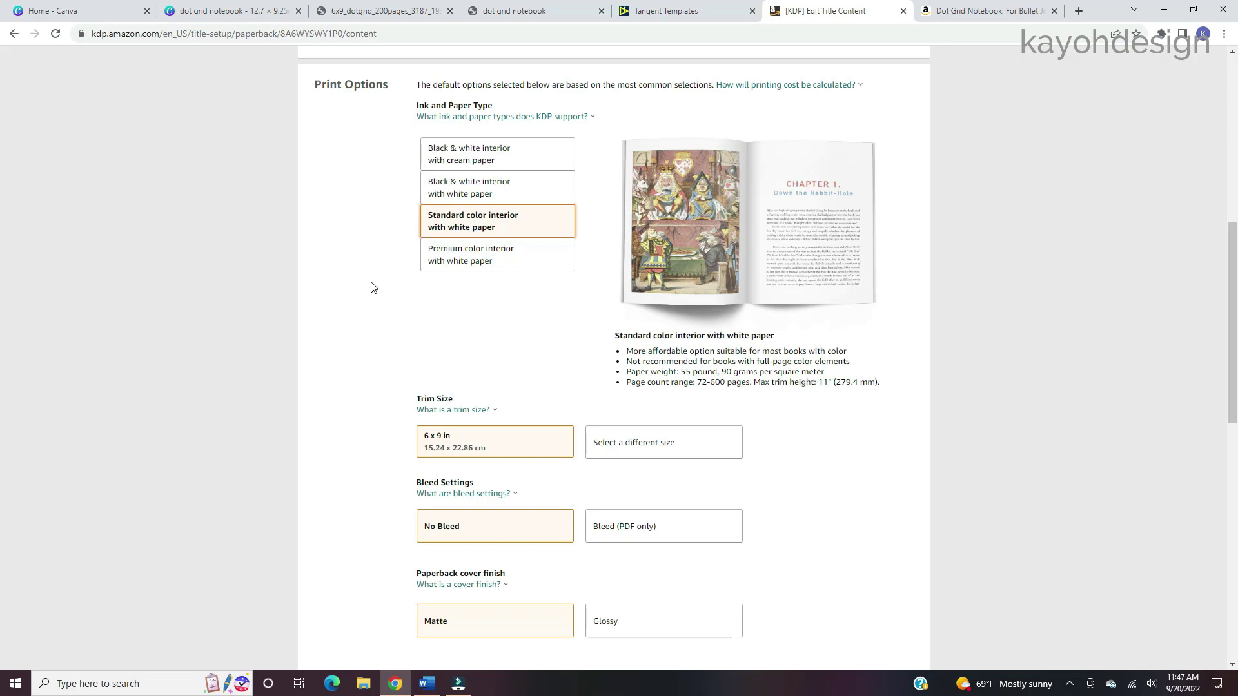
click(425, 269)
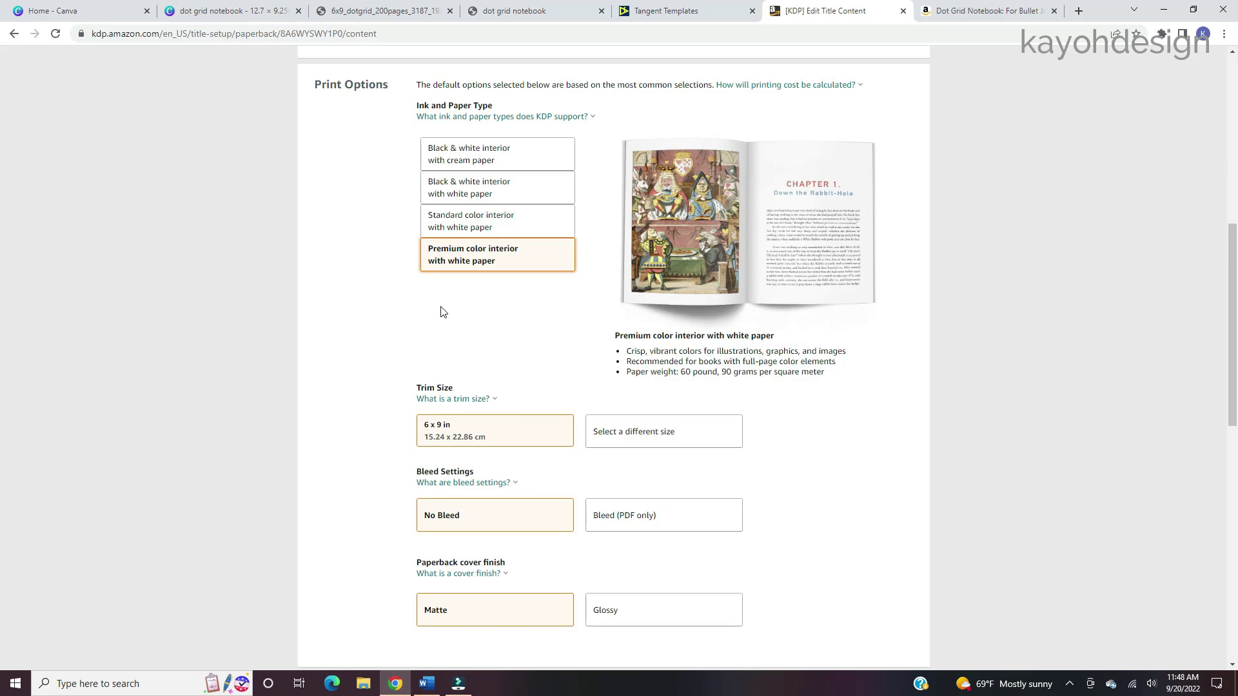
scroll(444, 312, down, 2)
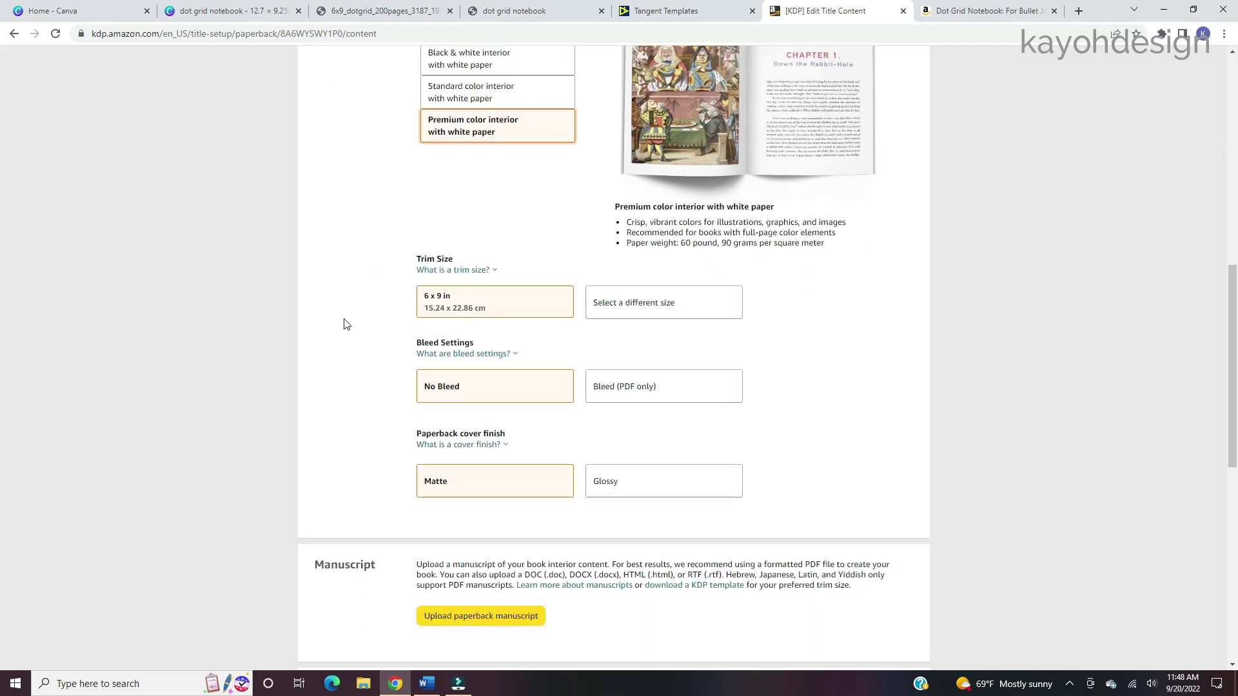
scroll(344, 324, up, 2)
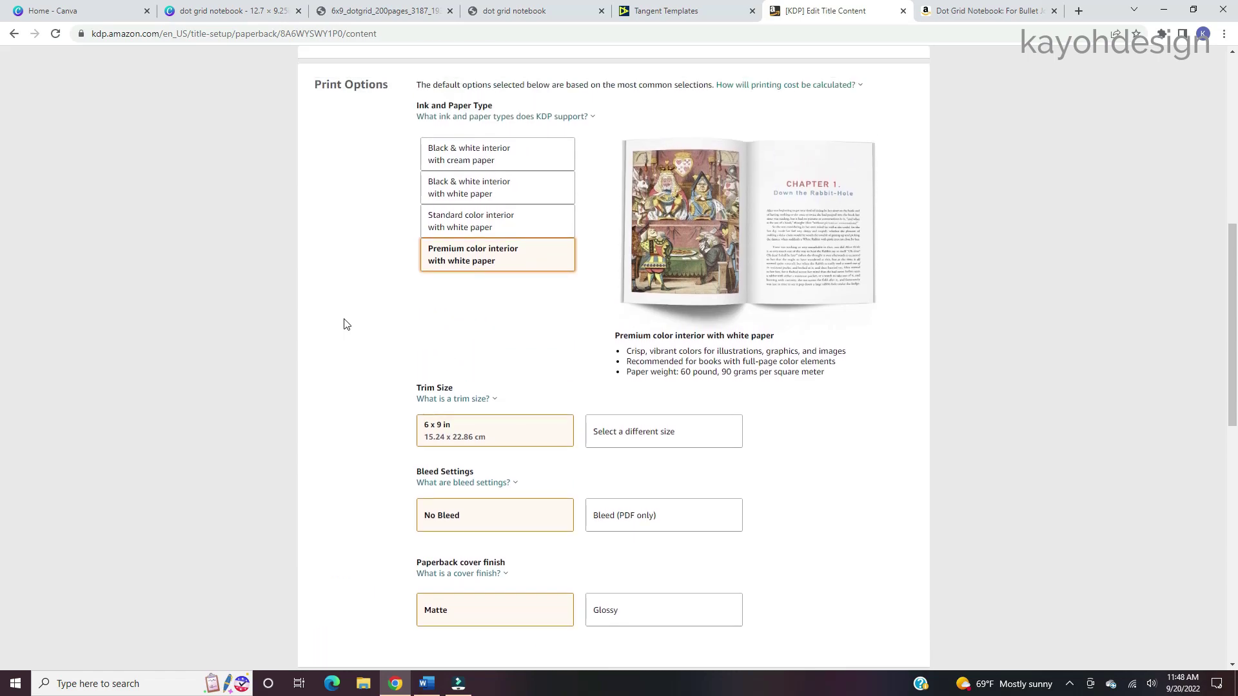
Examine the available trim sizes without changing the selected one, and review the bleed and cover finish settings.
scroll(343, 324, down, 2)
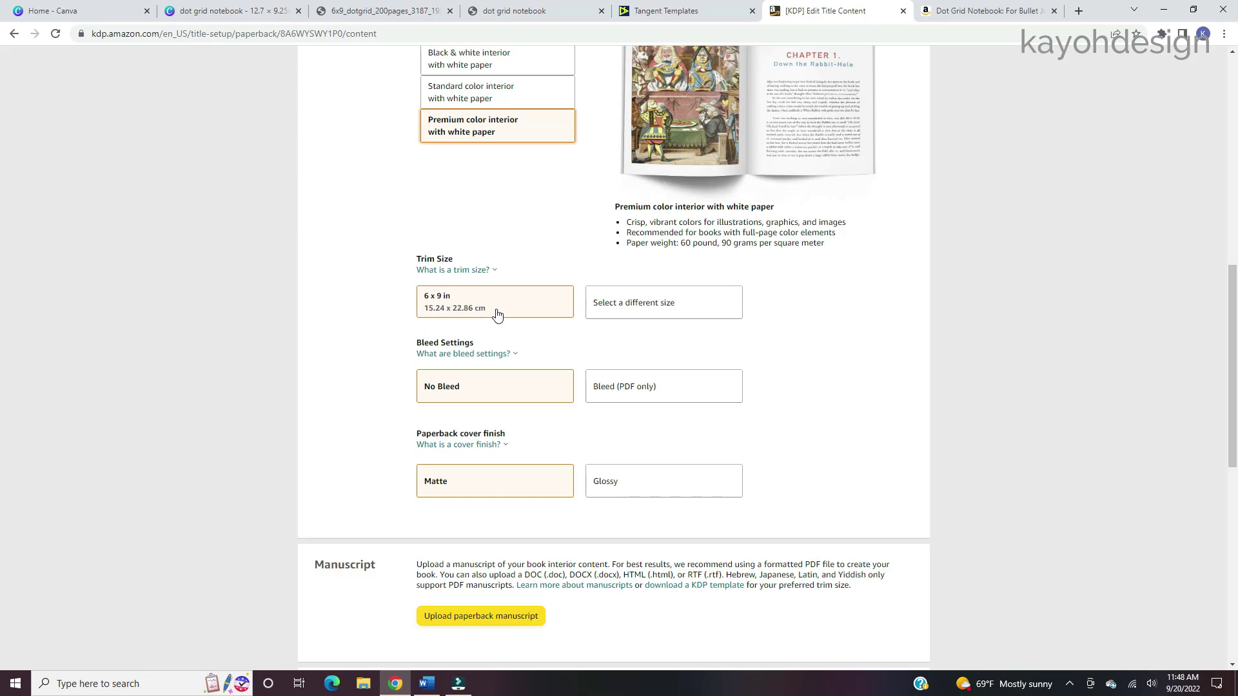
click(723, 319)
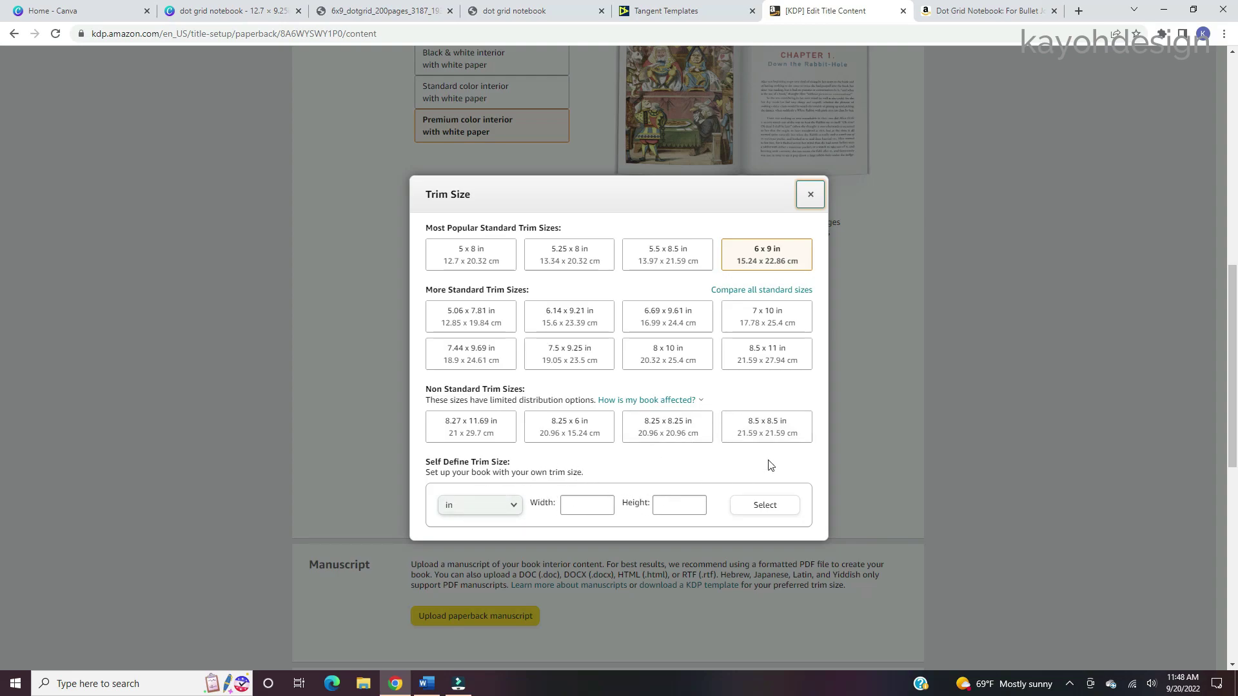
click(899, 363)
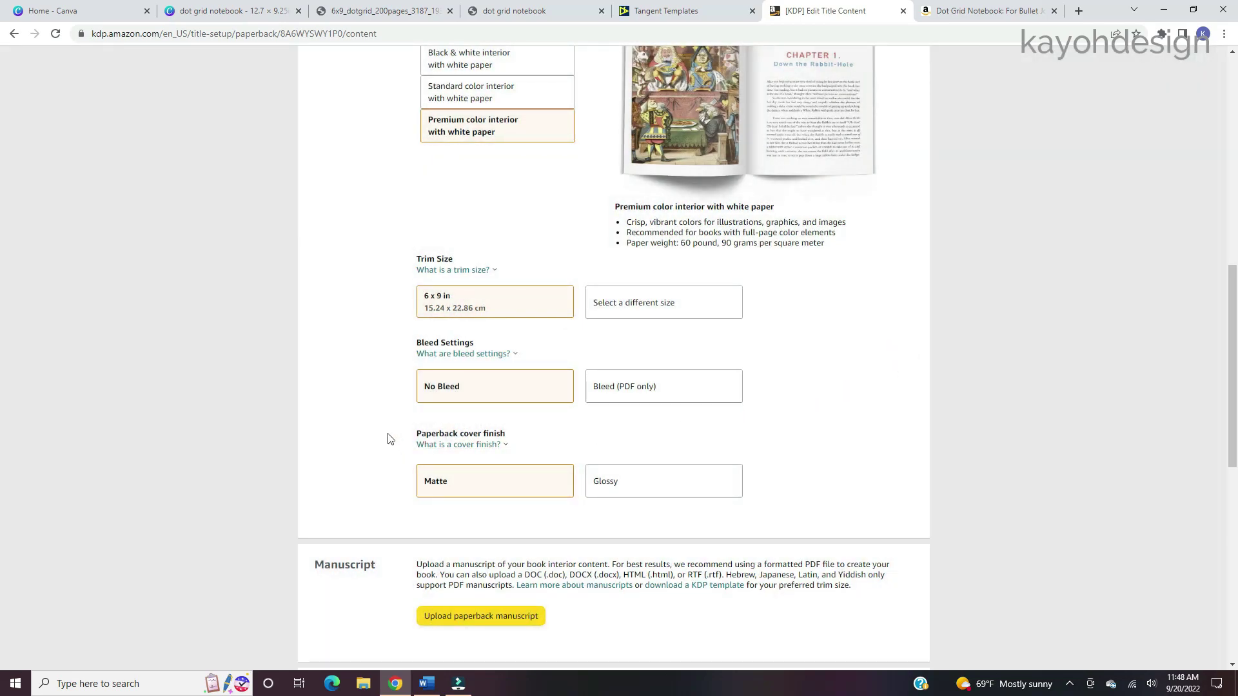
mouse_move(429, 356)
scroll(437, 413, down, 2)
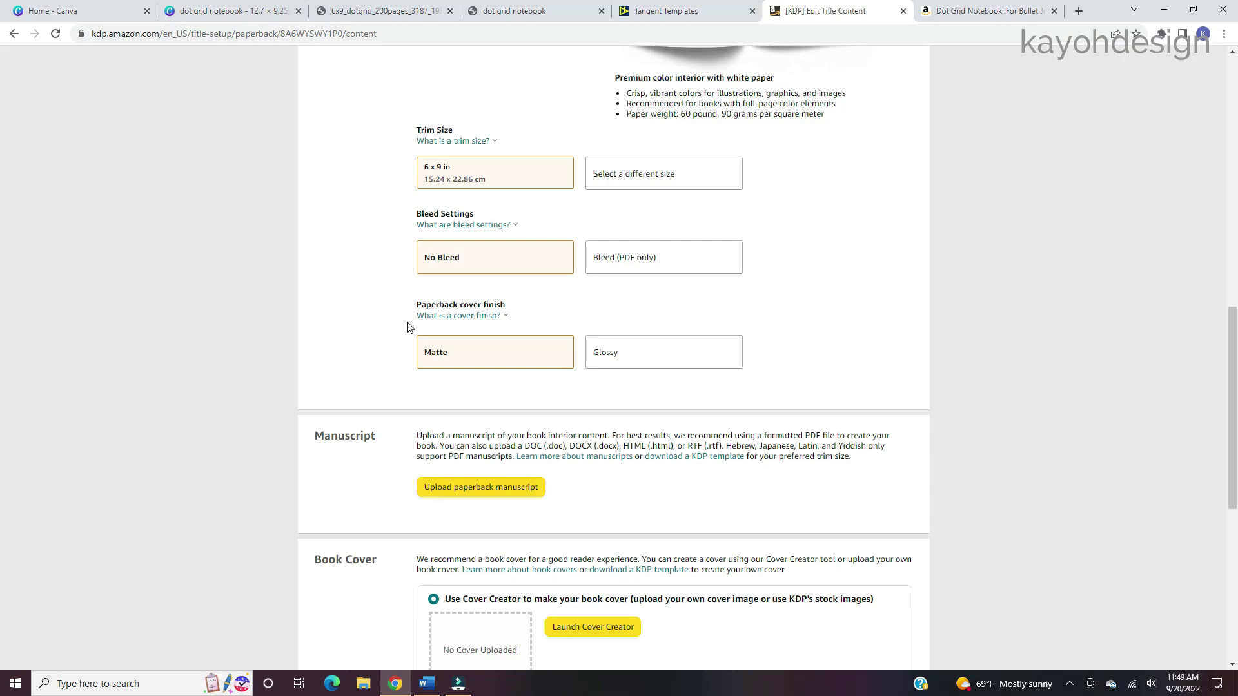
mouse_move(423, 322)
Upload 6x9_dotgrid_200pages_3187_19350_with_bleed.pdf as the paperback manuscript.
scroll(350, 336, down, 2)
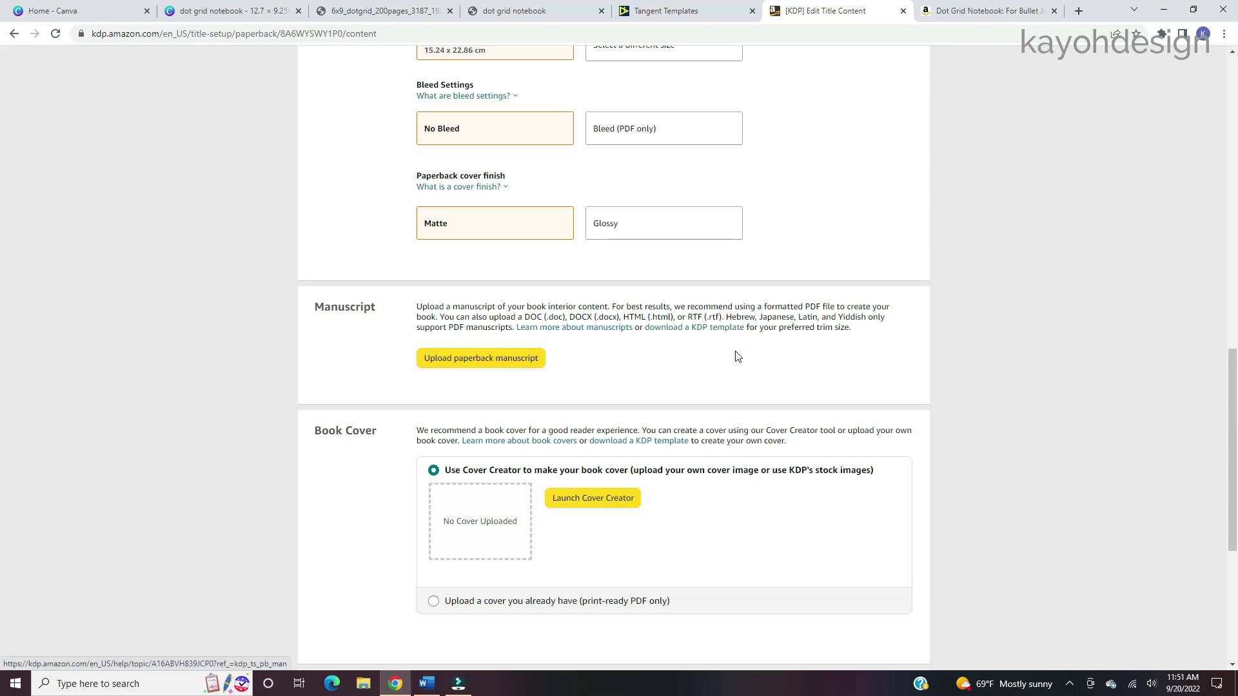
click(450, 363)
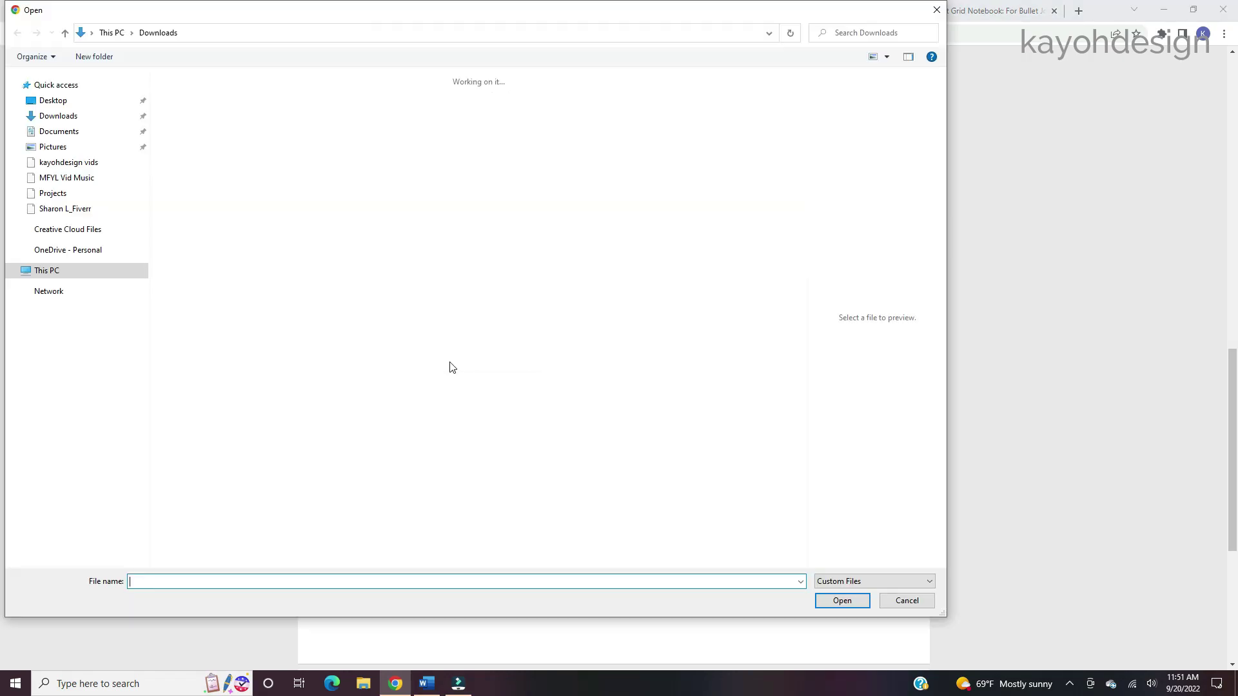
click(450, 368)
click(847, 600)
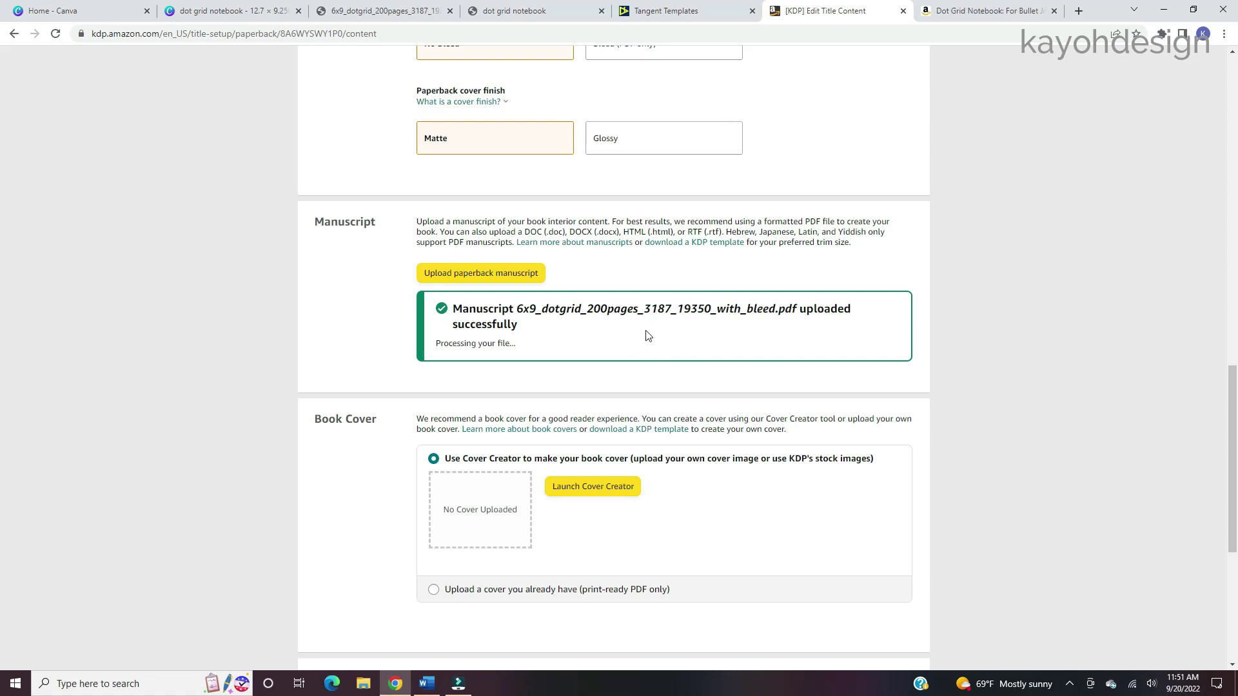
Choose to use an existing print-ready PDF cover and upload the notebook's cover file.
scroll(905, 354, down, 2)
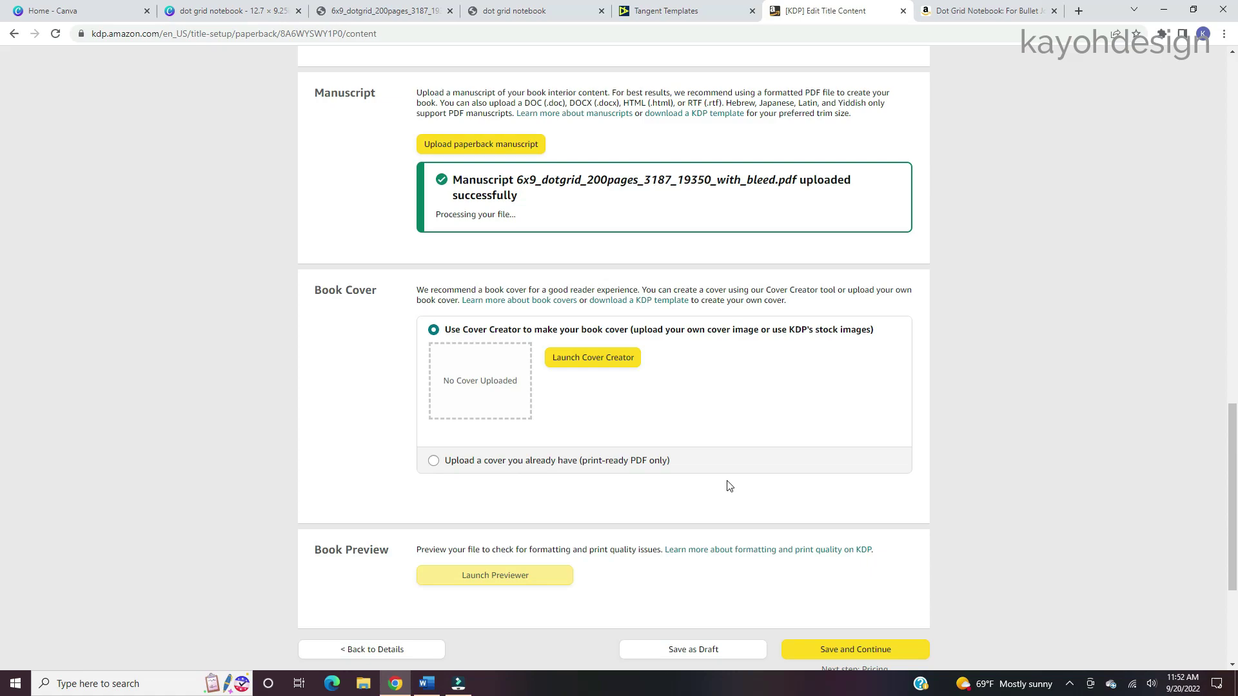
click(433, 462)
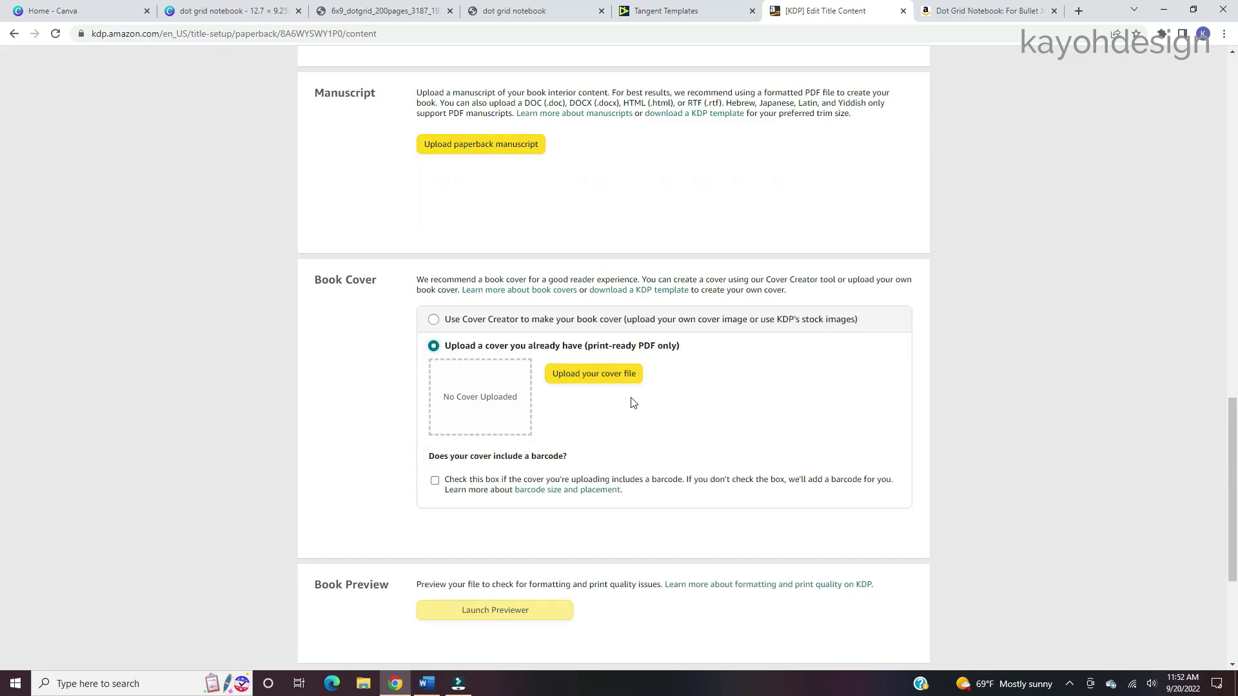
click(582, 376)
double_click(188, 332)
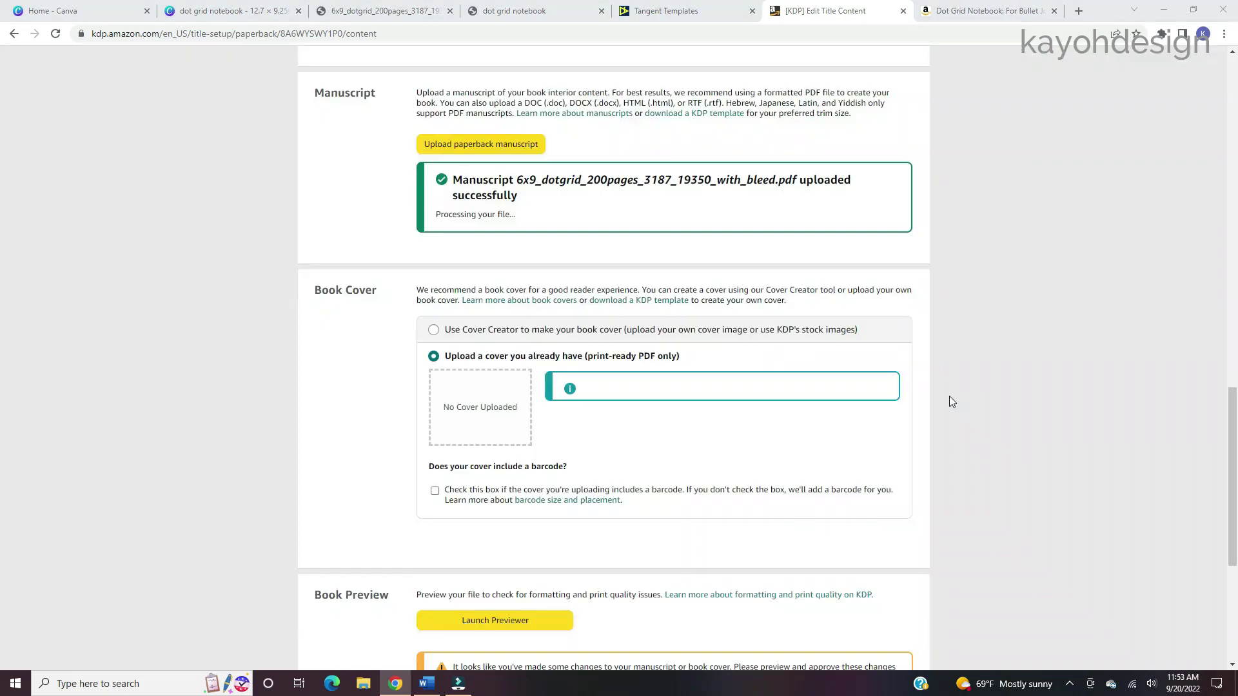
scroll(955, 381, down, 3)
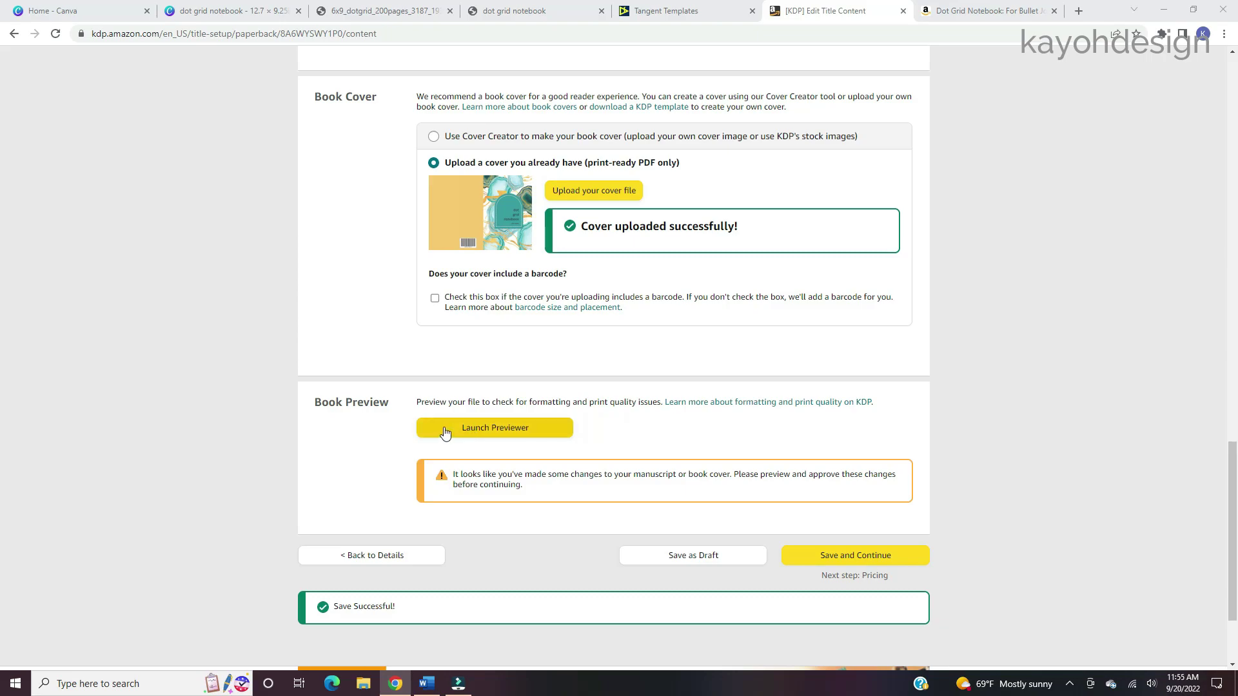
Preview the notebook's cover and the first interior pages in the print previewer, and approve the proof.
click(445, 429)
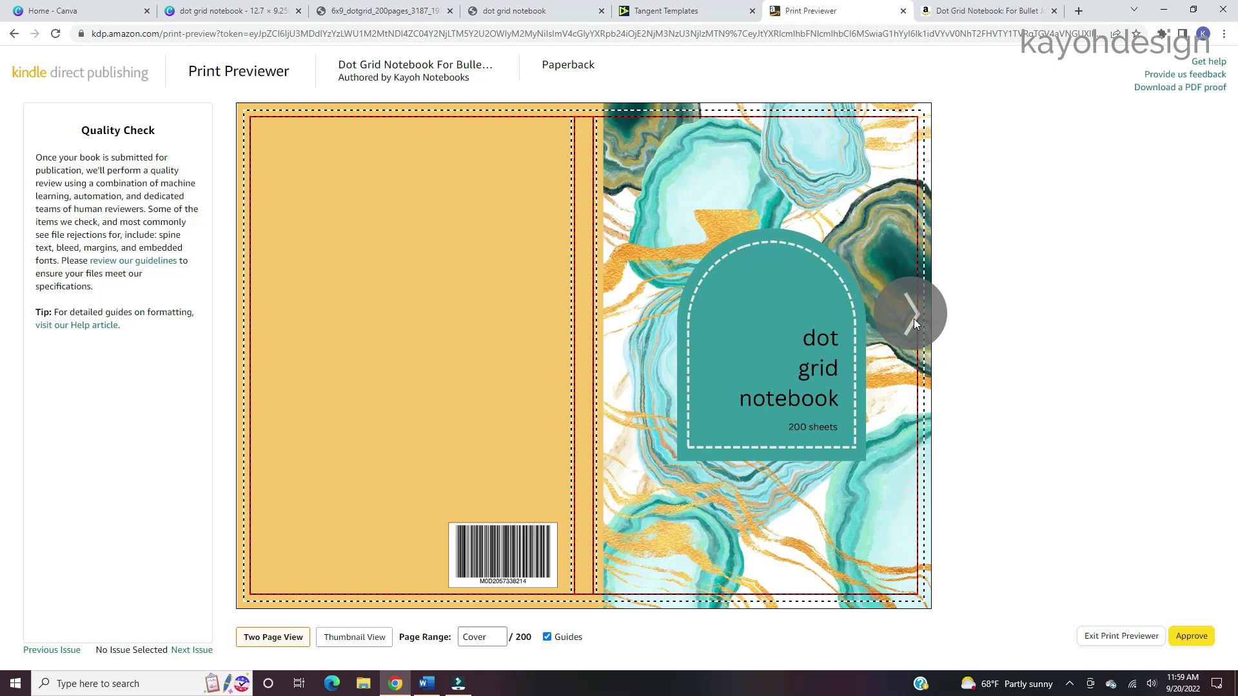
click(914, 318)
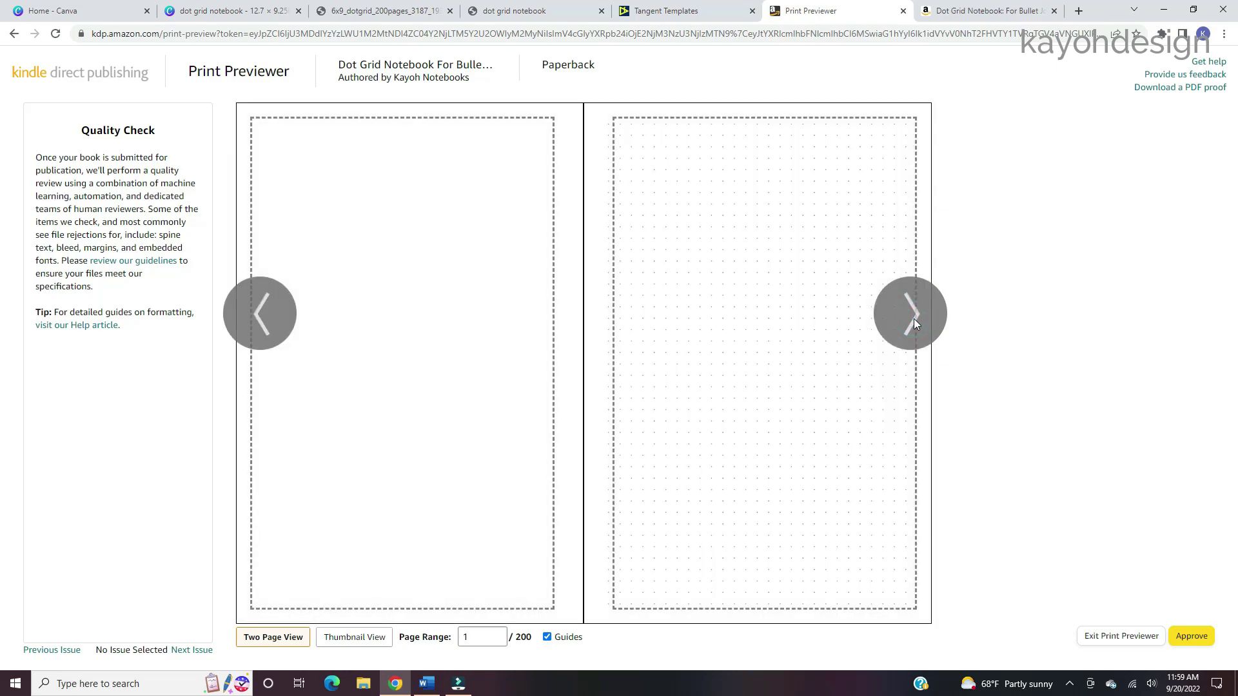
click(915, 319)
click(914, 319)
click(914, 318)
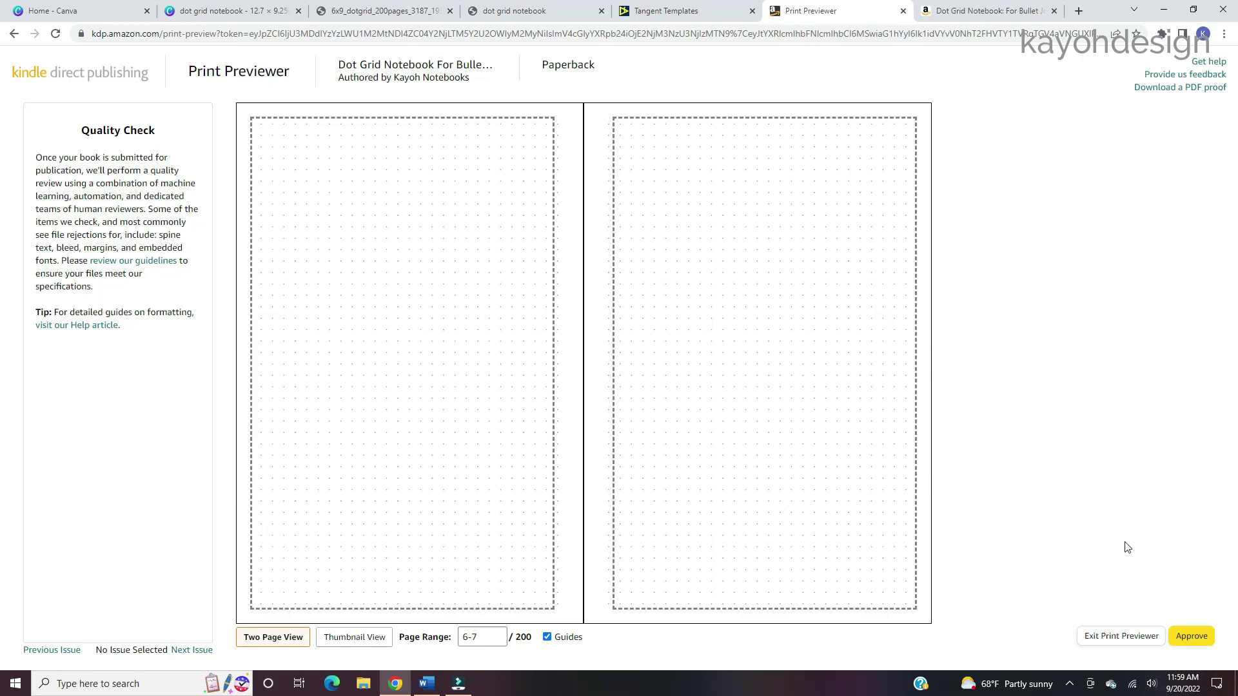
click(1203, 643)
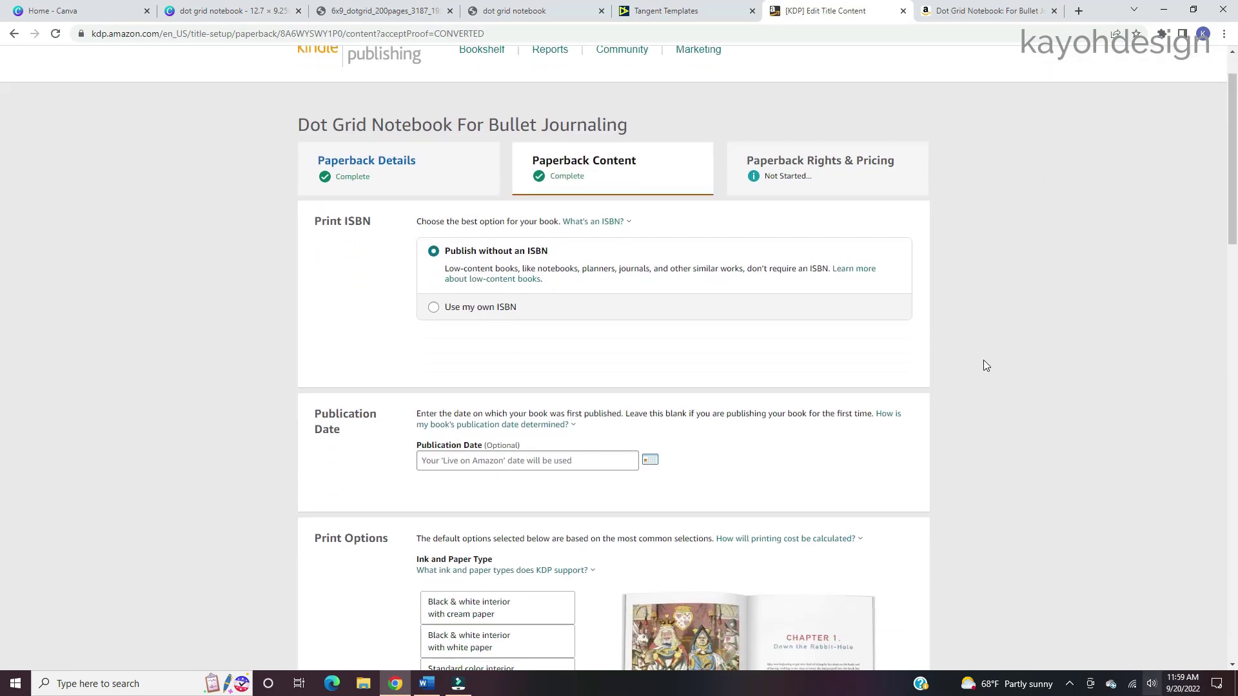
Change the ink and paper type to Black & white interior with white paper, and save the paperback content.
scroll(984, 366, down, 2)
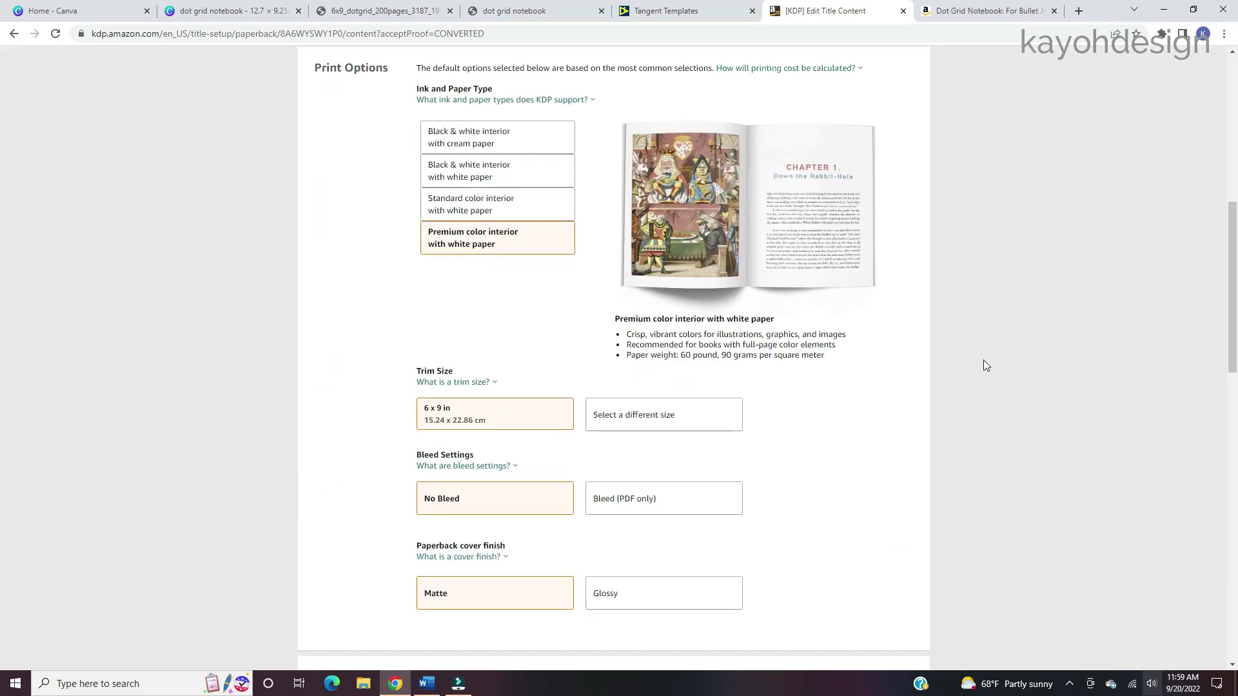
scroll(984, 365, up, 1)
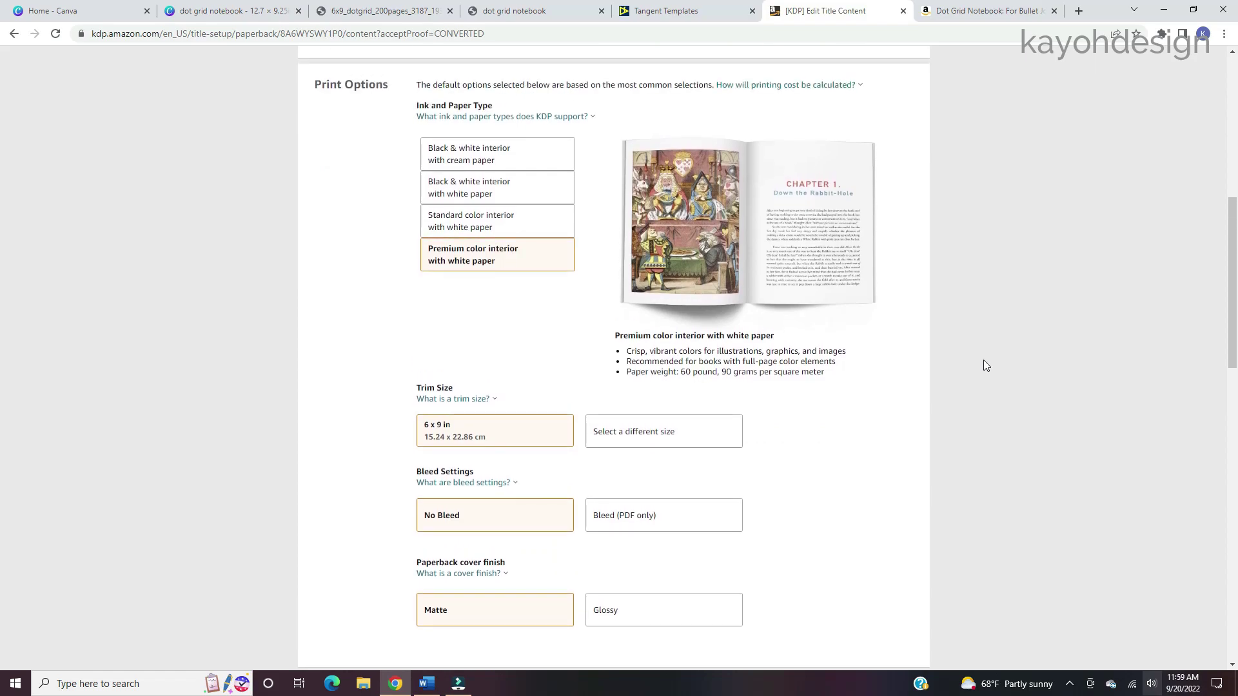
click(426, 198)
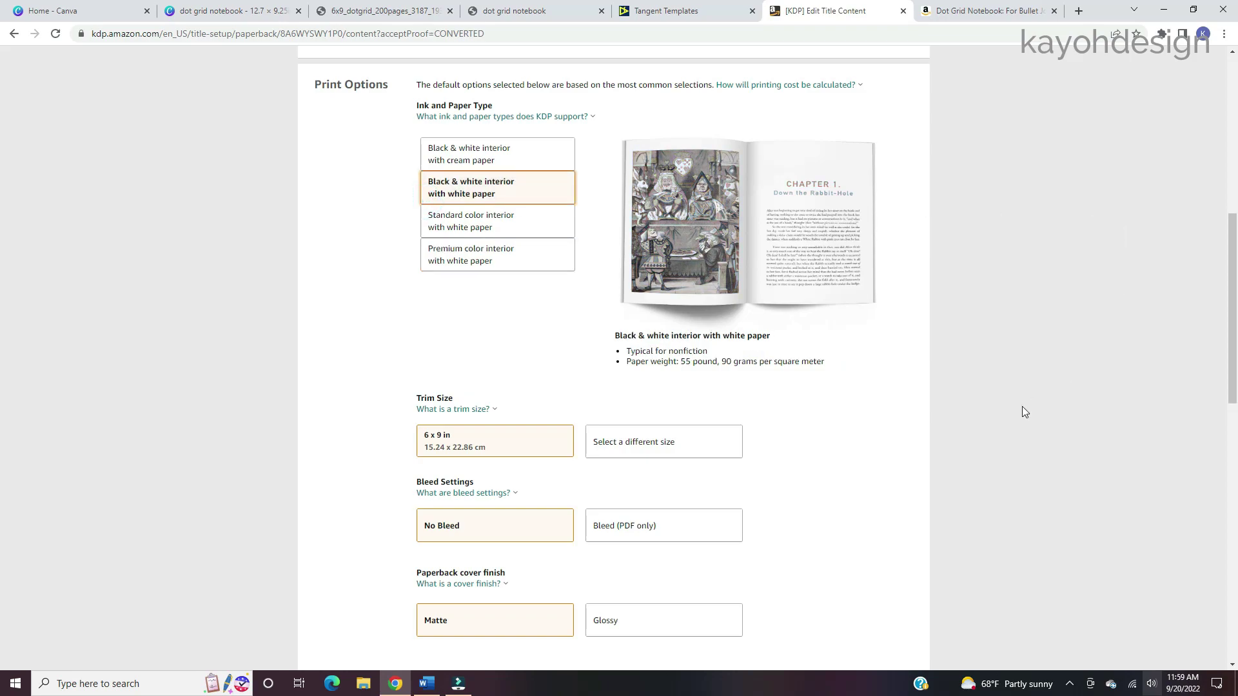
scroll(1024, 412, down, 2)
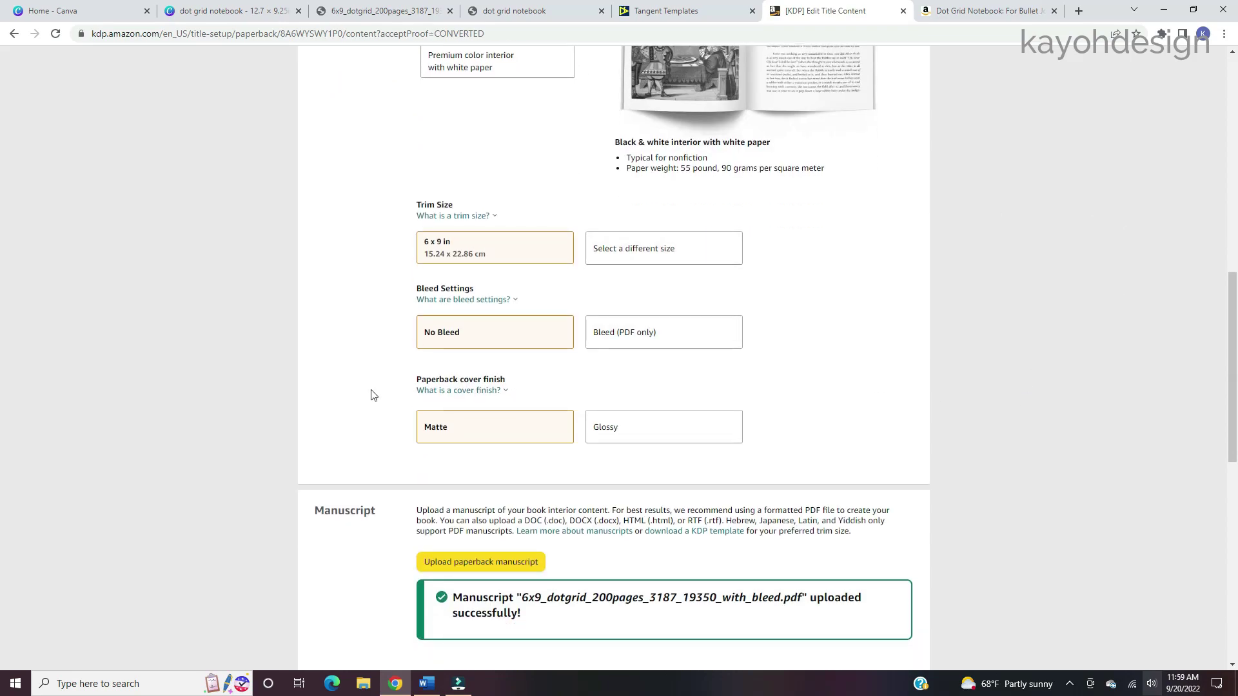
scroll(344, 458, down, 1)
scroll(344, 459, down, 8)
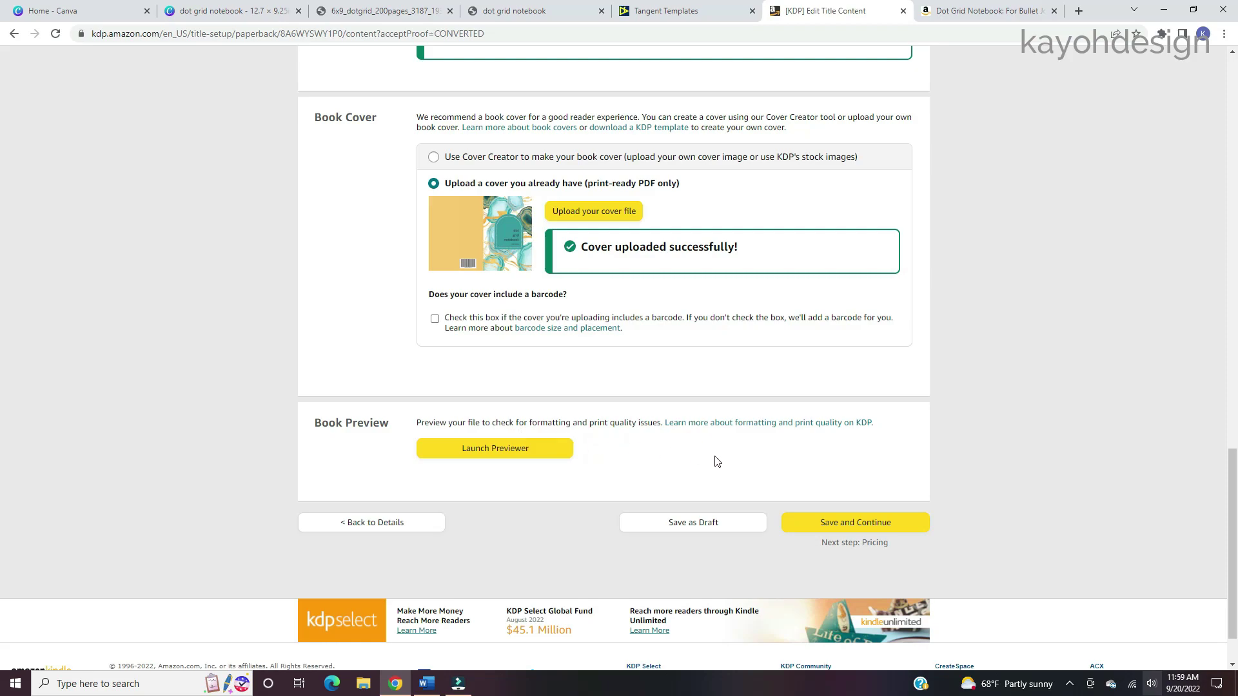
click(920, 530)
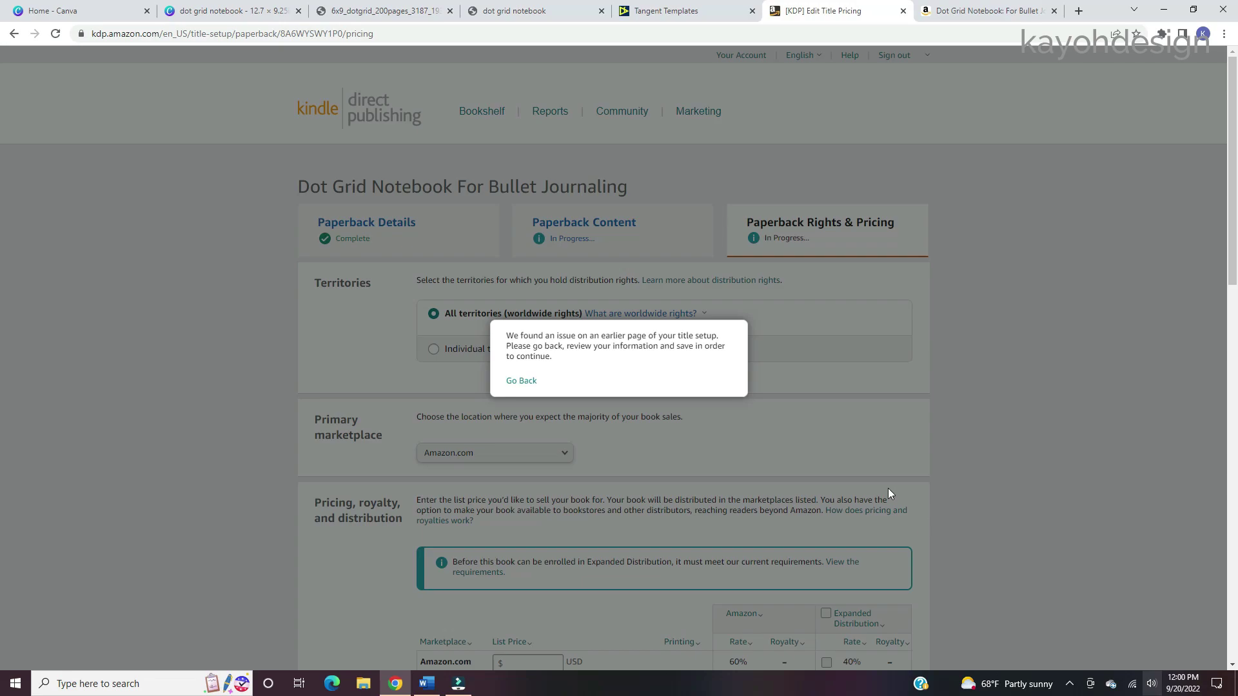
Return to the paperback content, preview and approve the book again, and continue to the pricing stage.
click(521, 381)
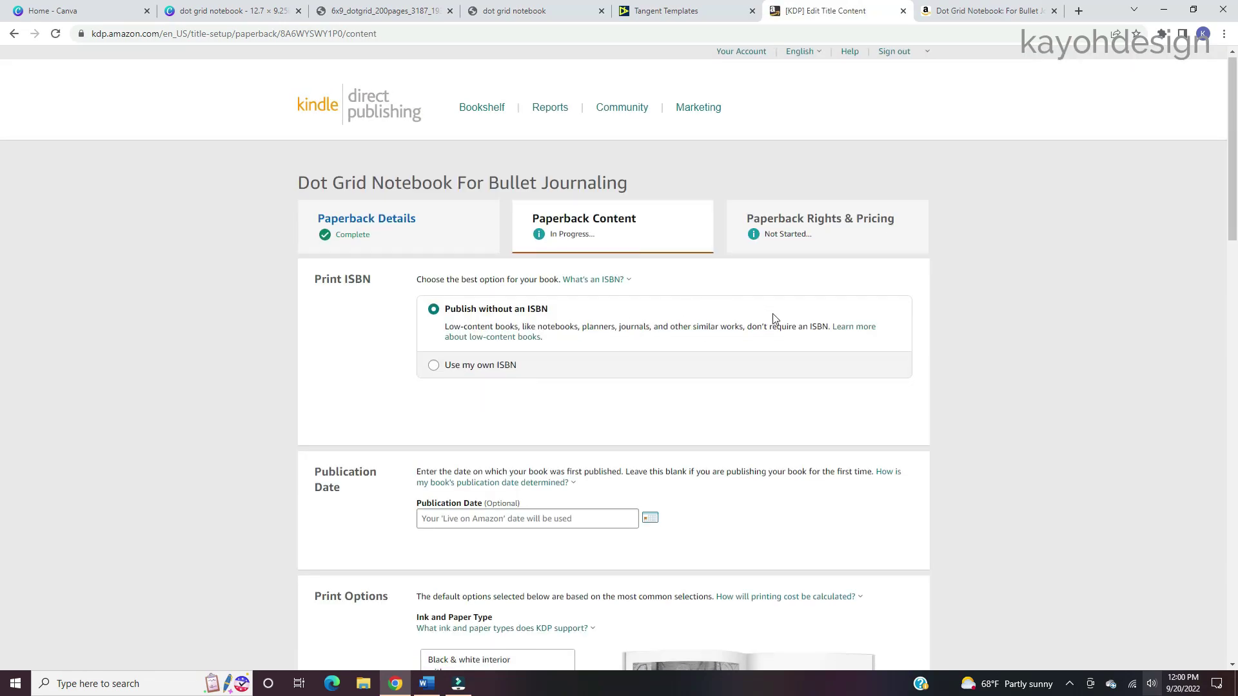
scroll(476, 385, down, 5)
scroll(476, 384, down, 20)
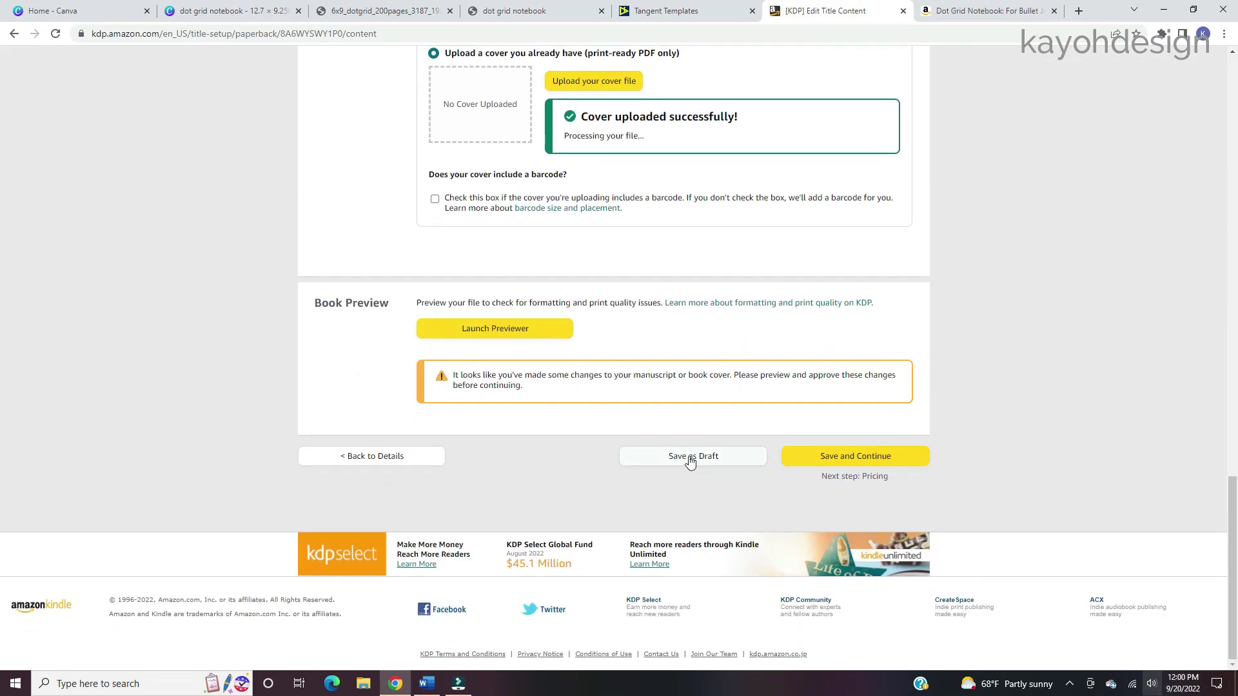
click(823, 456)
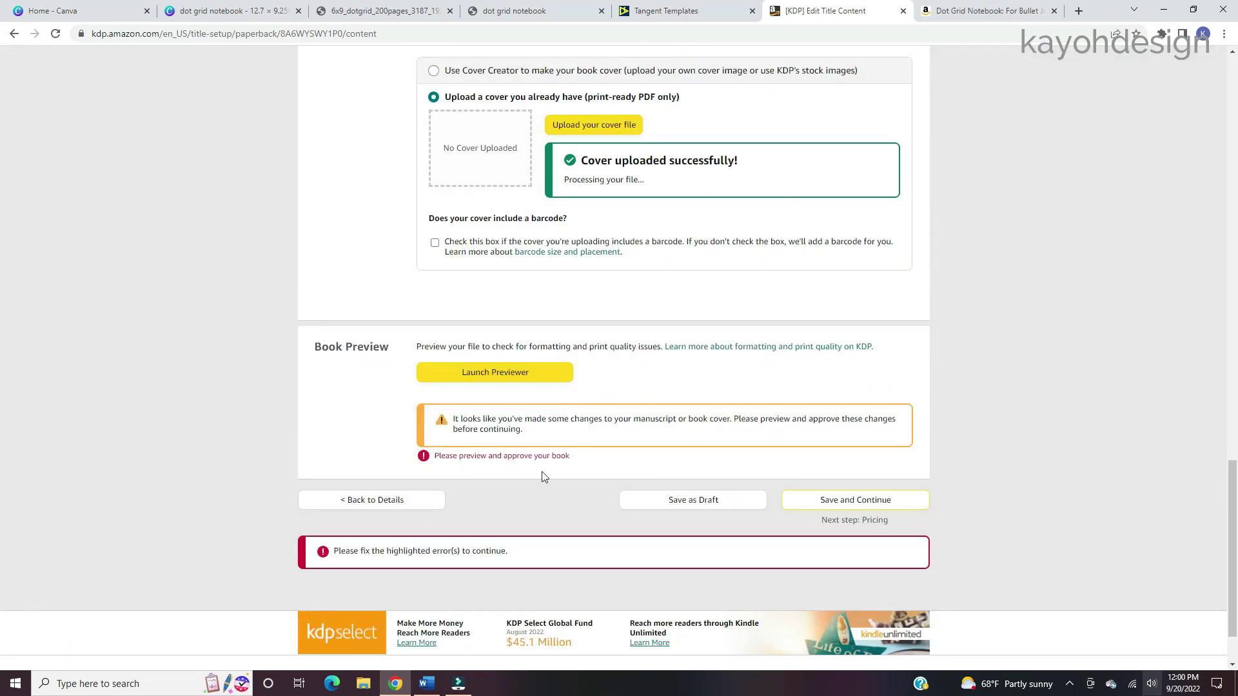
click(477, 372)
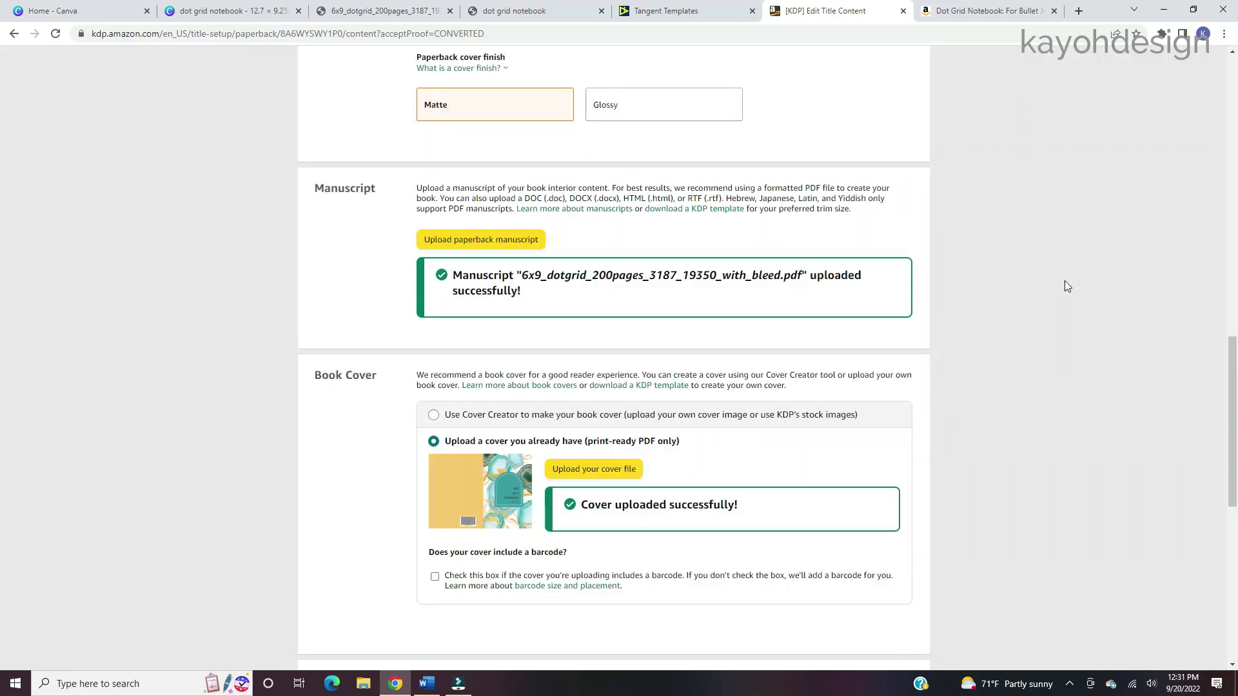
scroll(1066, 284, down, 7)
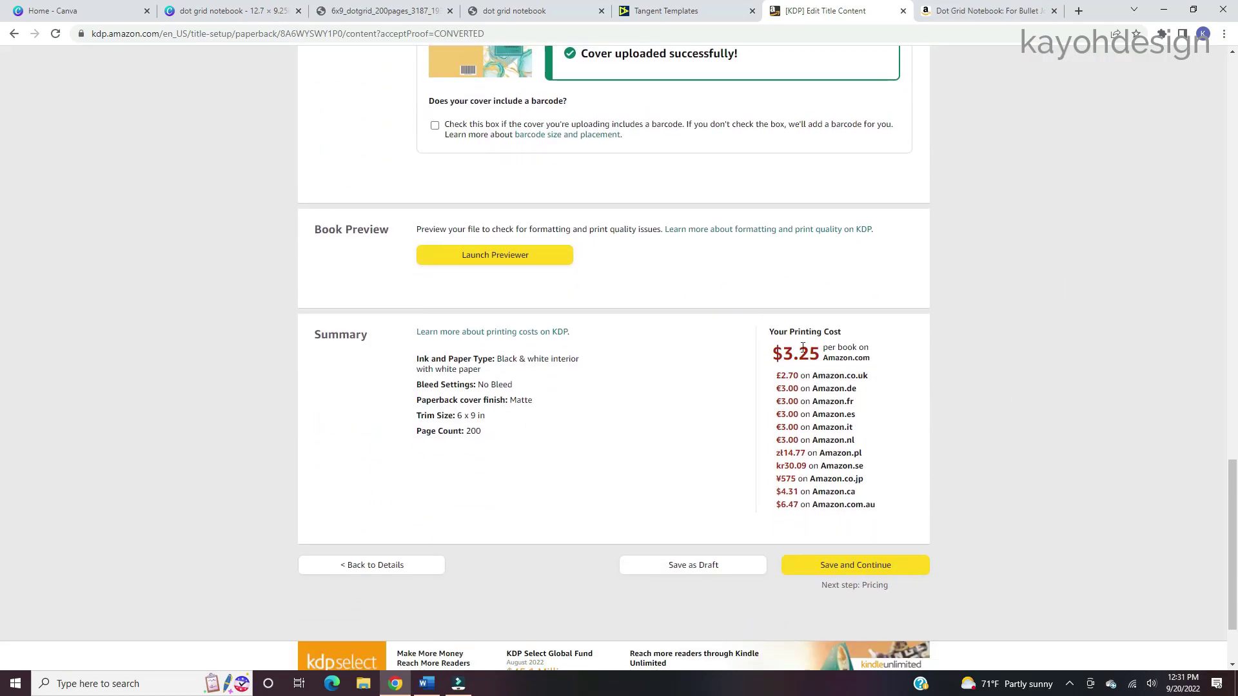
click(893, 565)
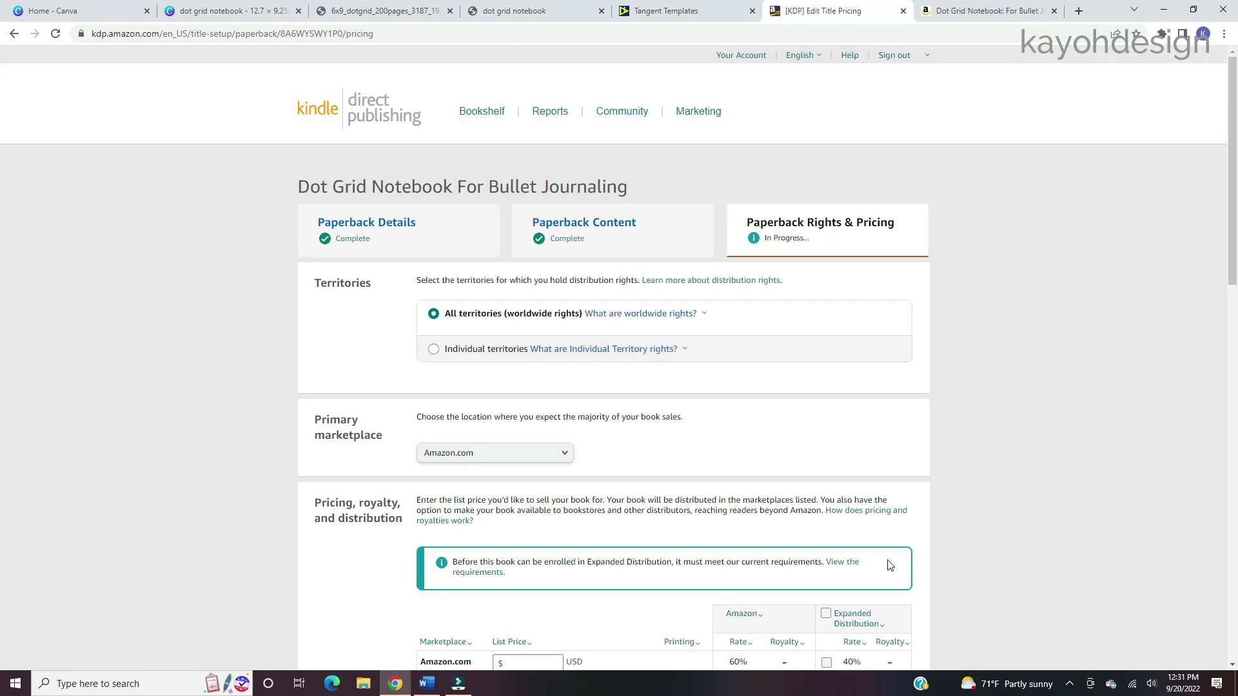
Review the territory rights and the available primary marketplaces, keeping All territories and Amazon.com selected.
scroll(1057, 387, down, 1)
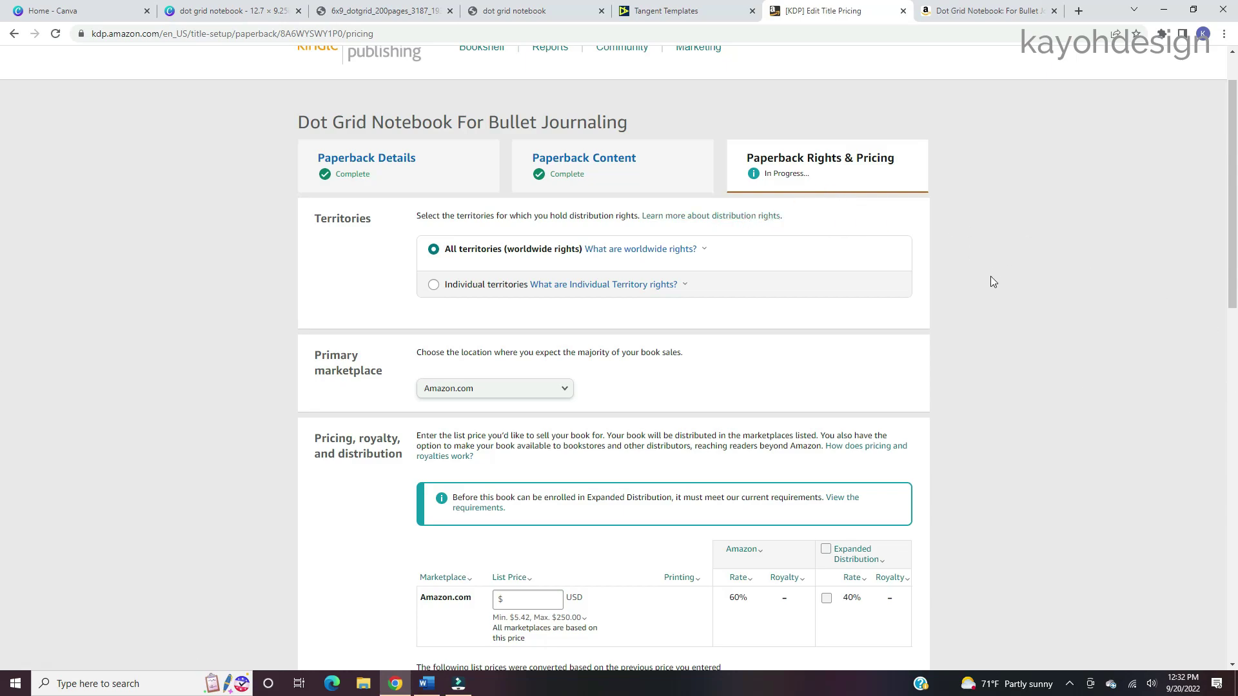
mouse_move(688, 249)
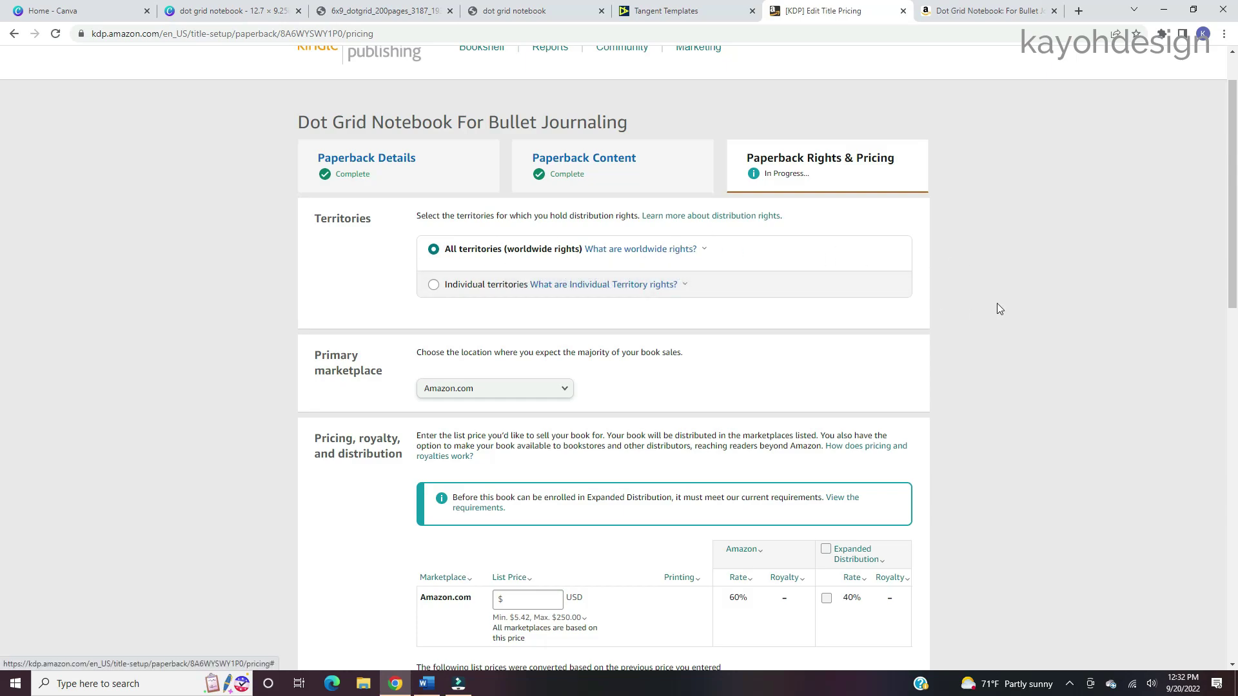
scroll(1000, 310, down, 2)
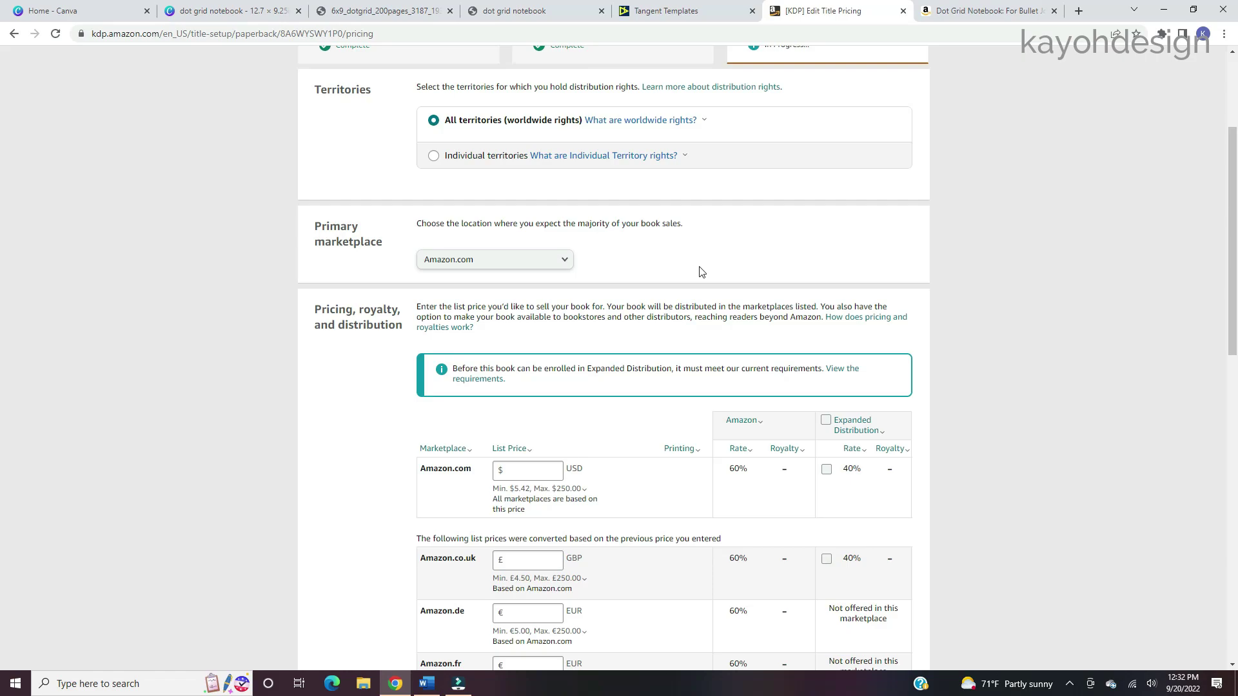
click(570, 266)
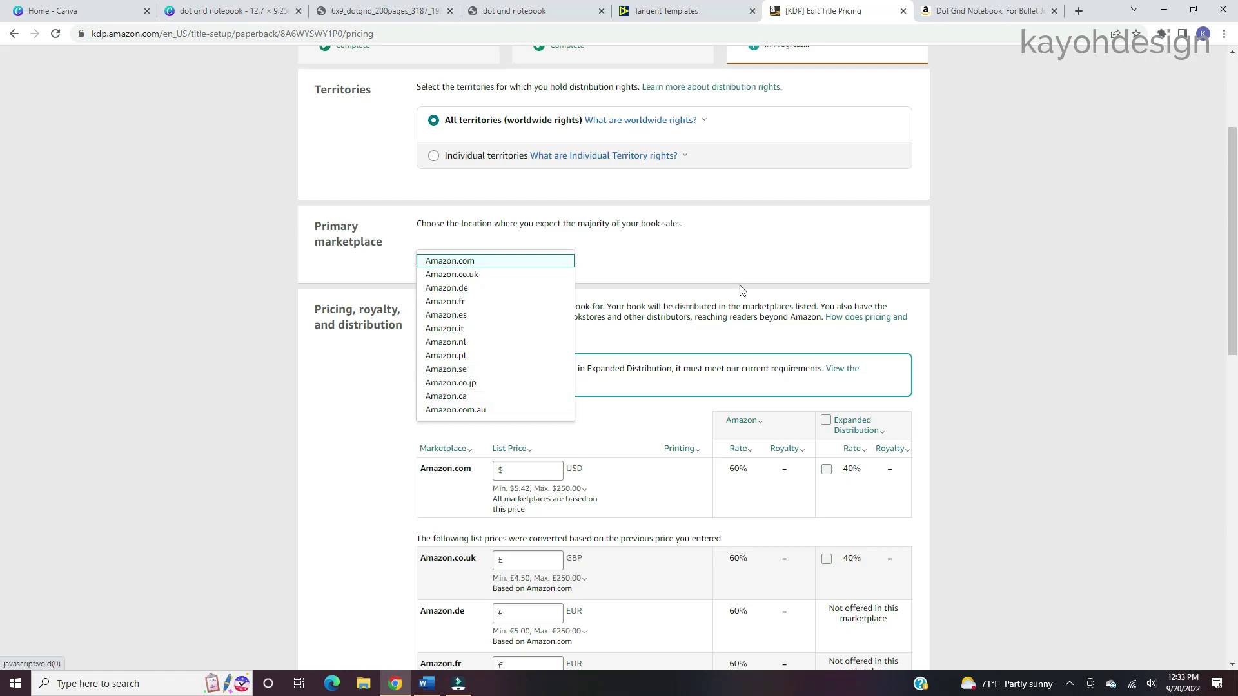
click(809, 254)
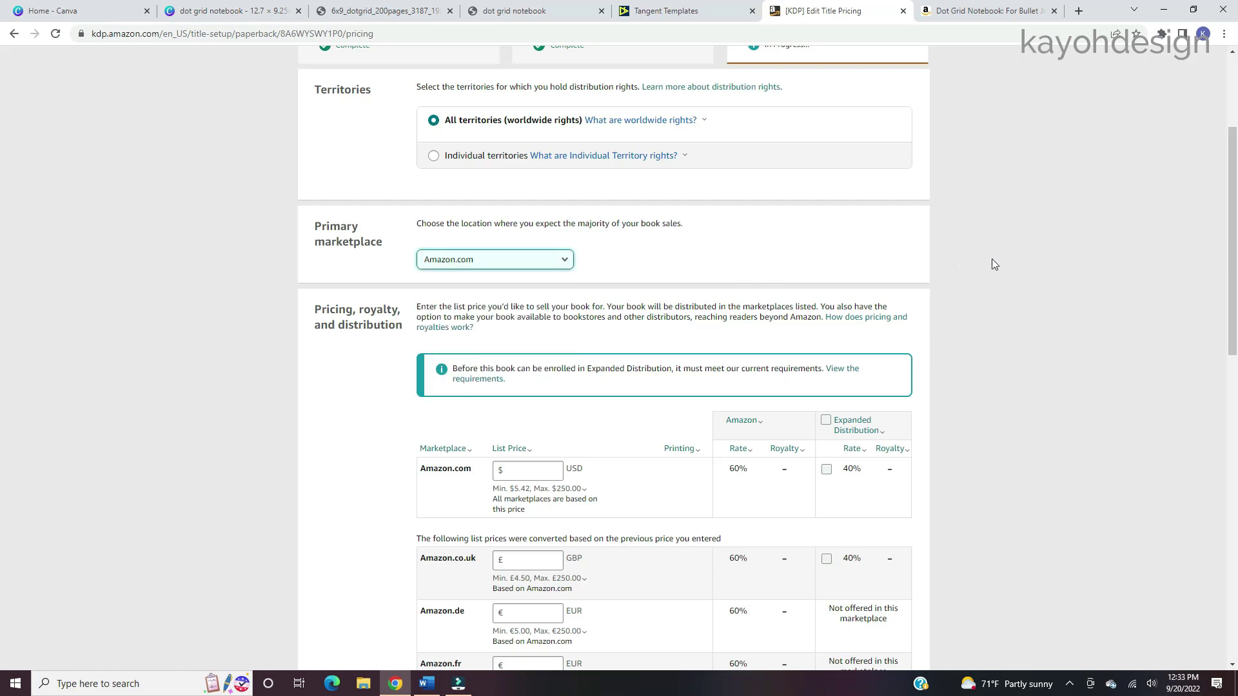
Read the explanation of Expanded Distribution in the pricing and royalty table without enabling it.
scroll(992, 258, down, 3)
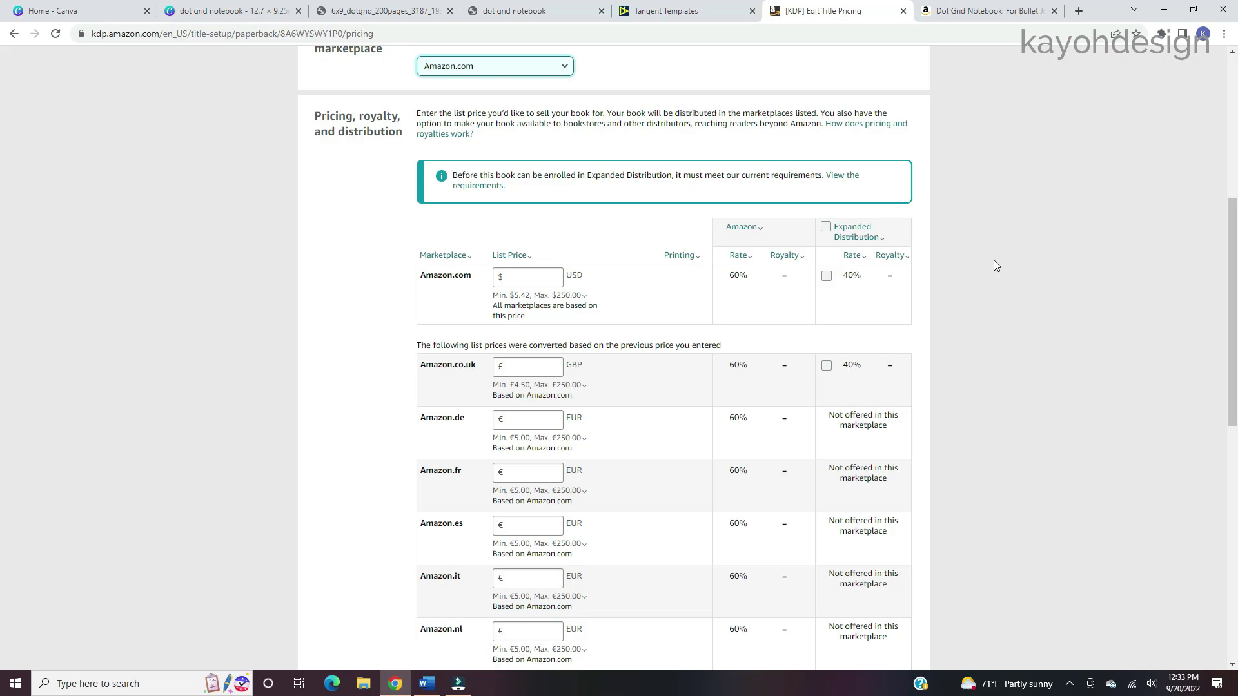
click(868, 238)
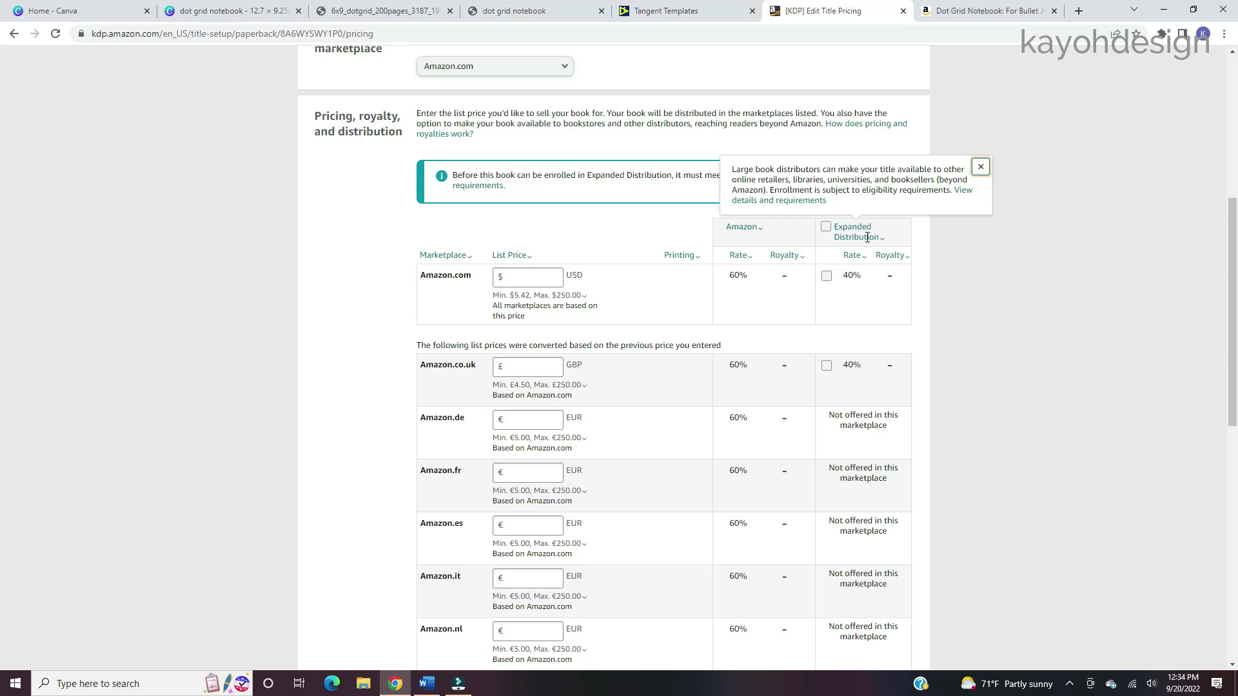
click(966, 278)
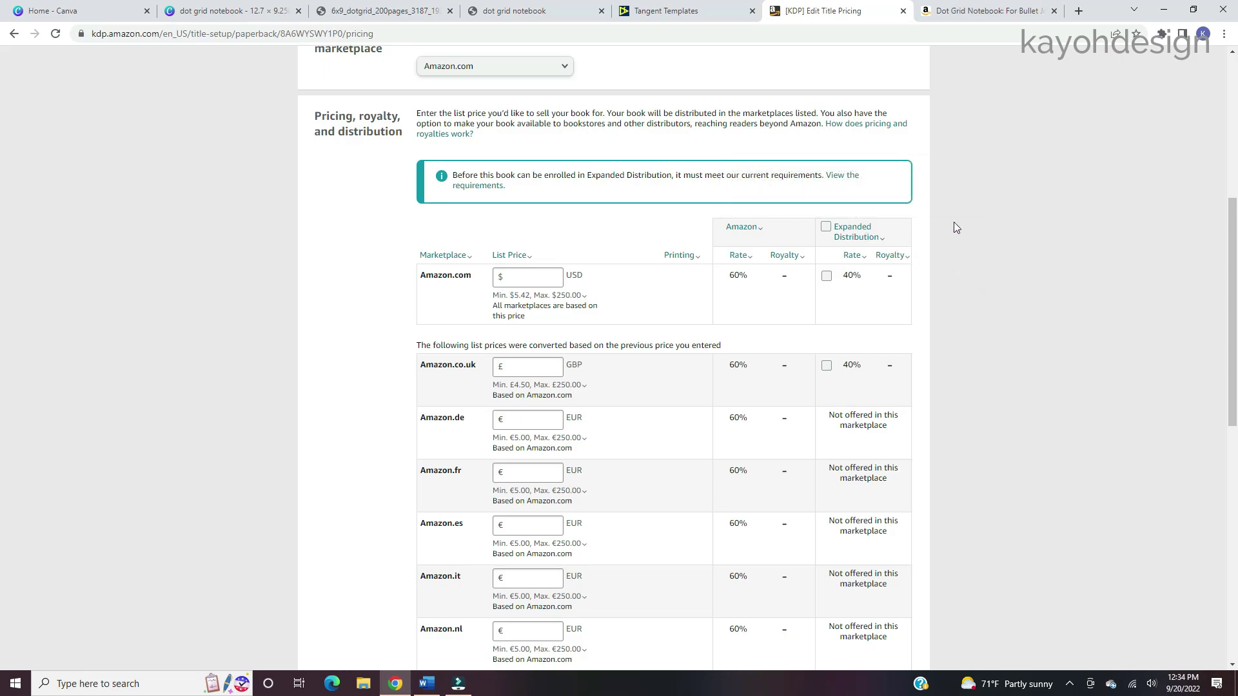
Set the Amazon.com list price to 6.99 USD.
scroll(955, 212, down, 2)
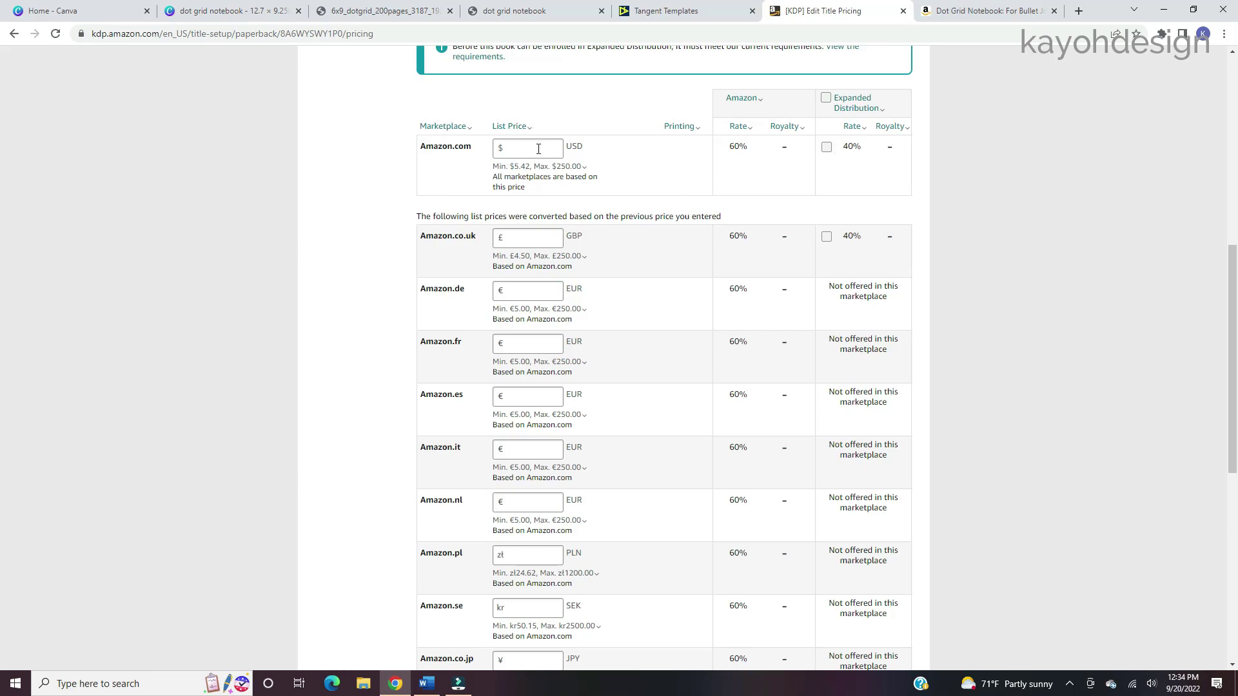
click(526, 166)
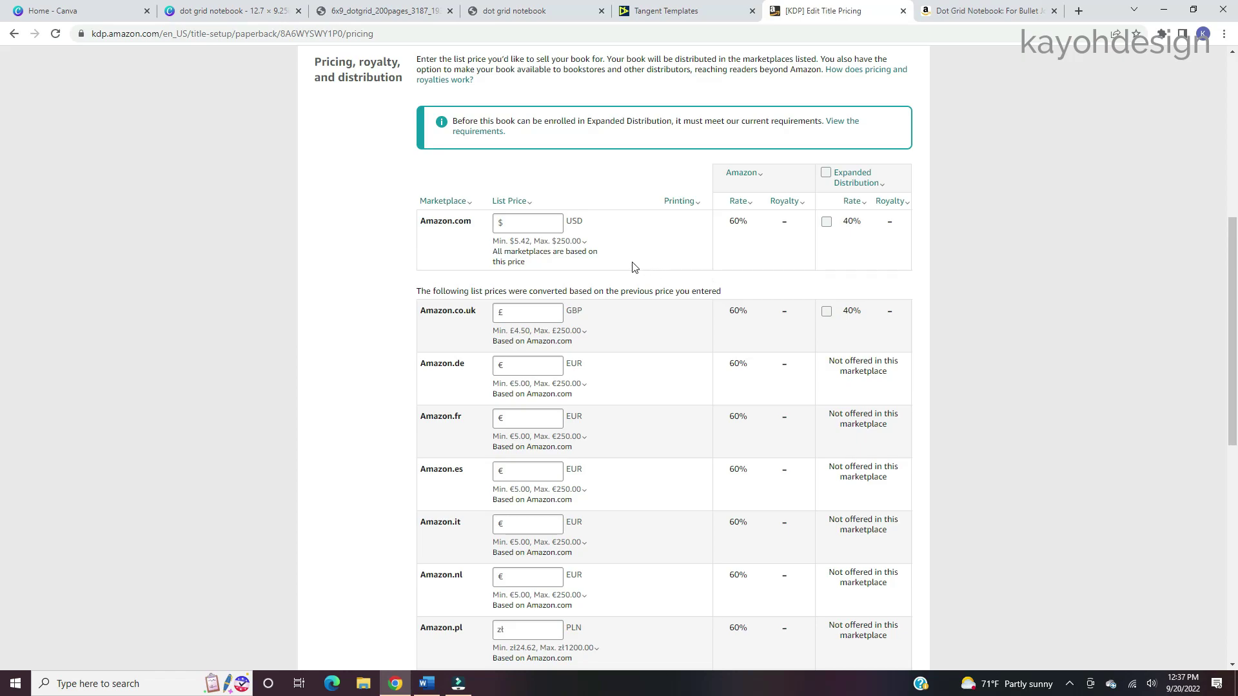
click(537, 224)
text(6.99)
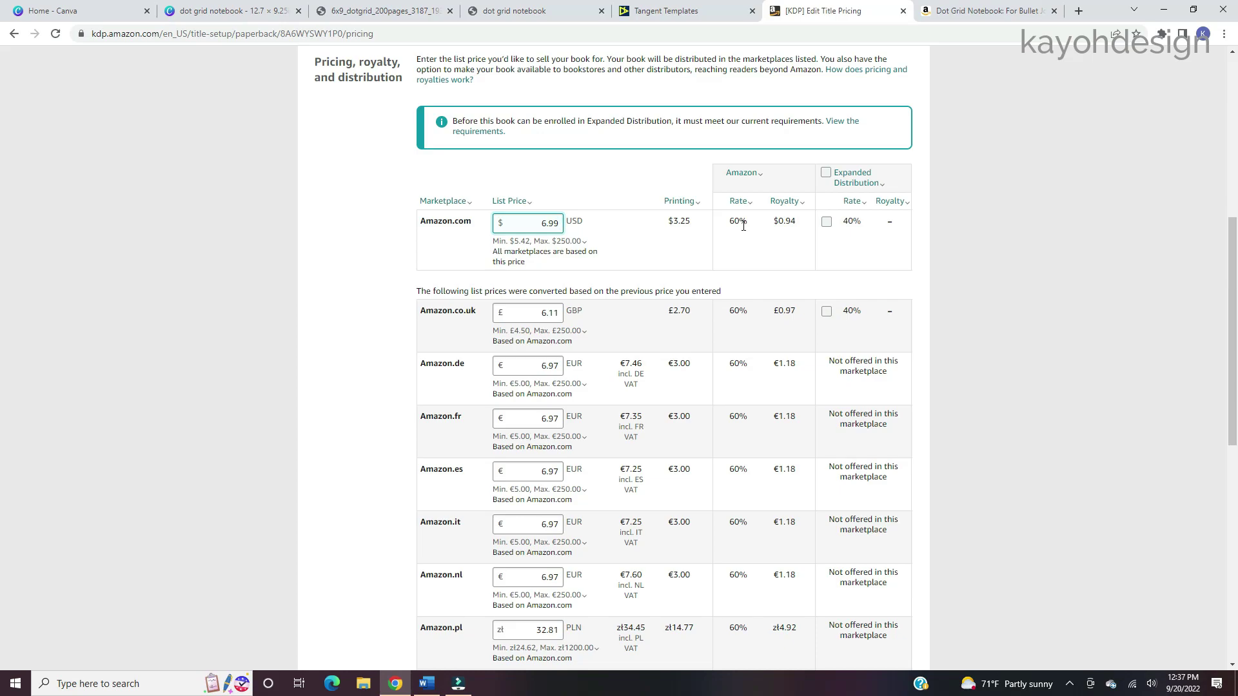
Check the price of the existing dot grid notebook listing on Amazon, and set the Amazon.com list price to 7.99 USD.
click(545, 240)
click(559, 228)
drag(541, 224, 545, 223)
click(978, 13)
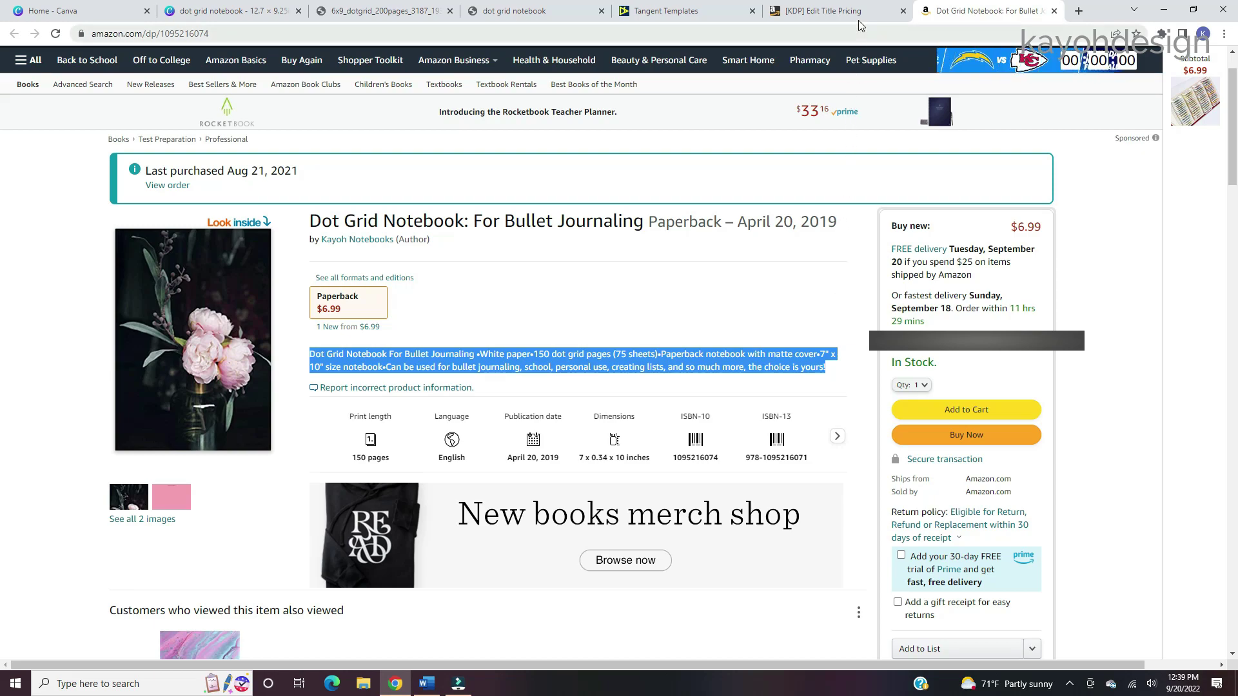
click(838, 11)
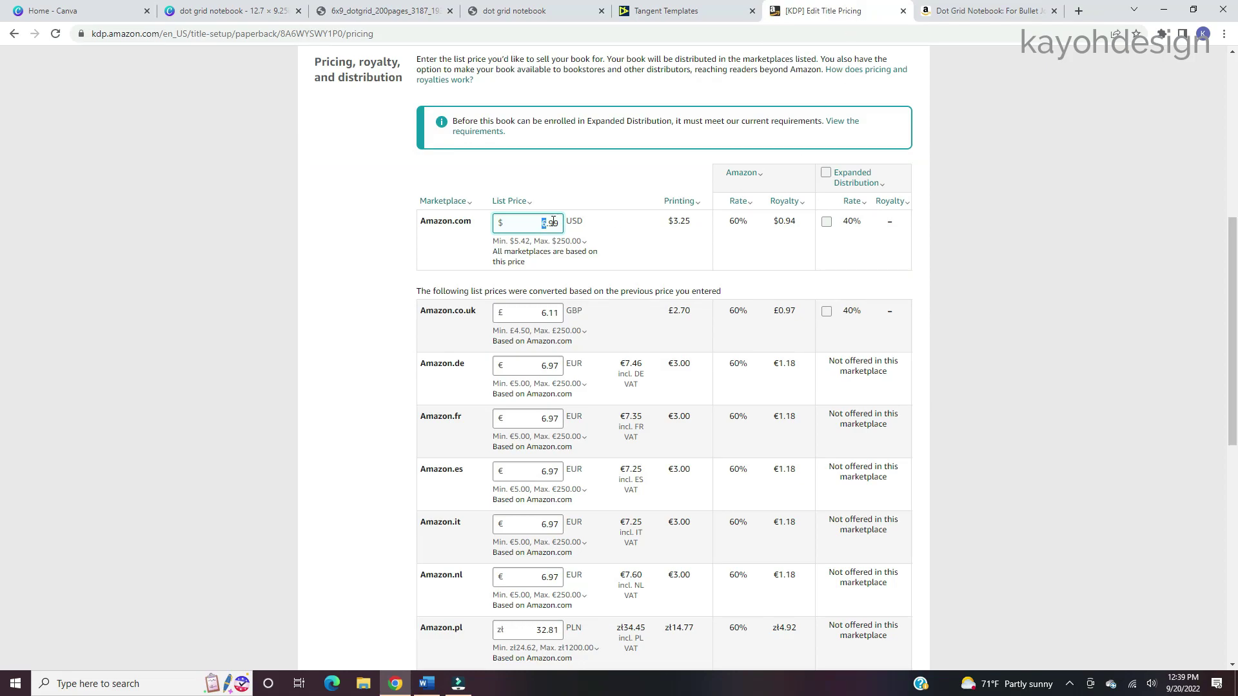
text(7)
Review the converted prices for the other marketplaces and the terms, and publish the paperback.
scroll(973, 230, down, 5)
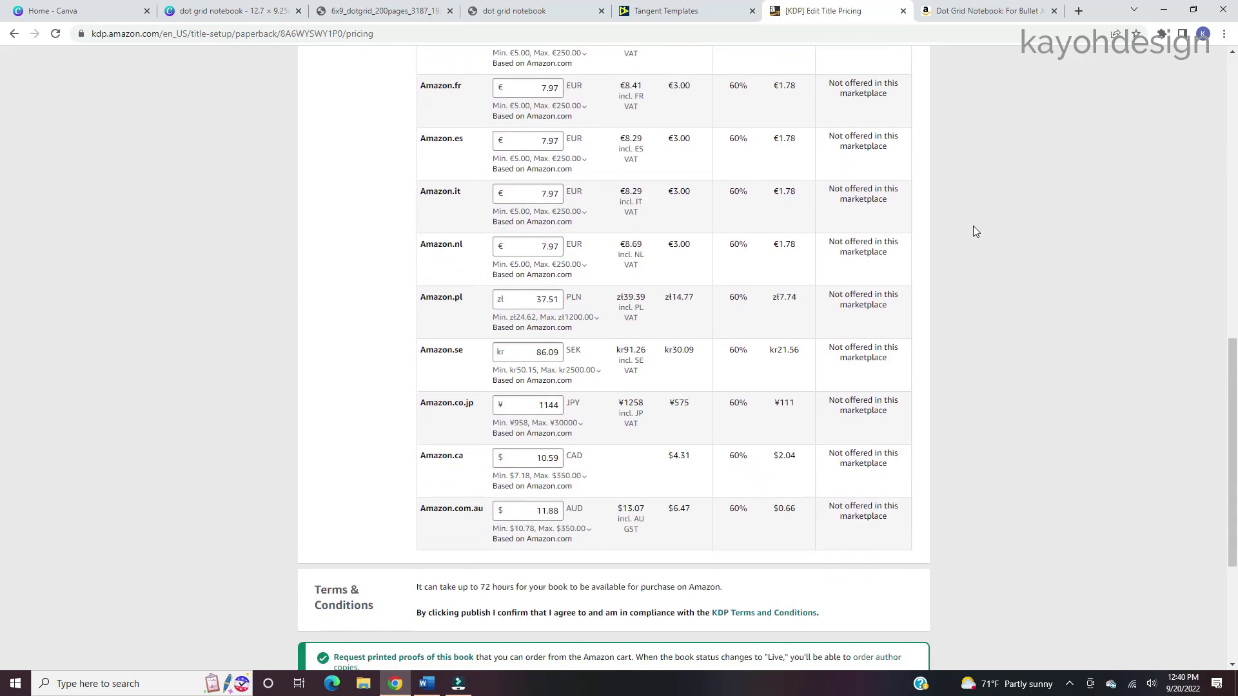
scroll(975, 231, down, 3)
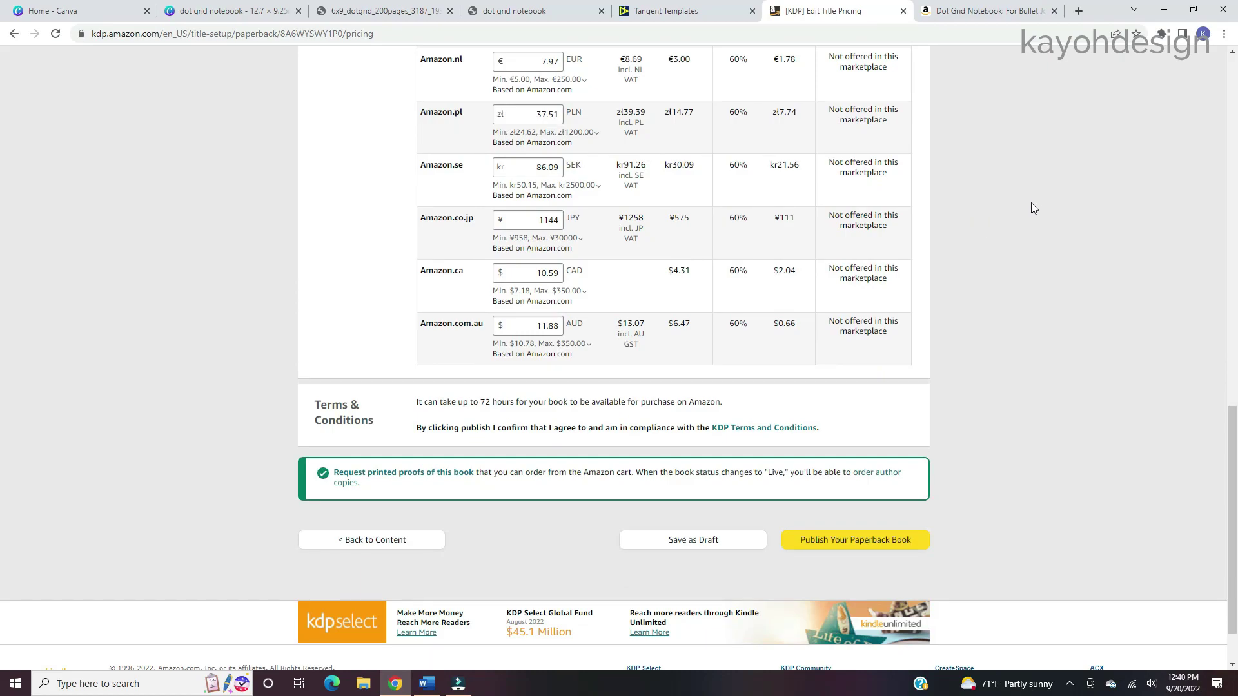
scroll(1009, 336, up, 5)
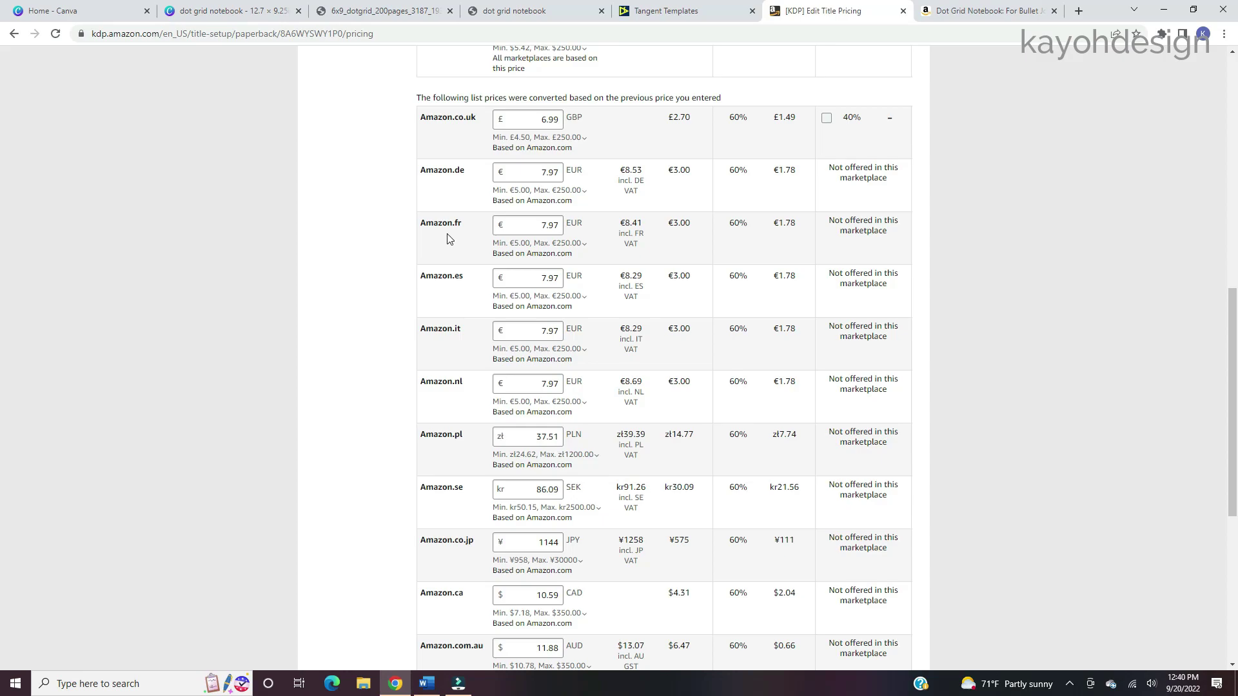
scroll(378, 258, down, 2)
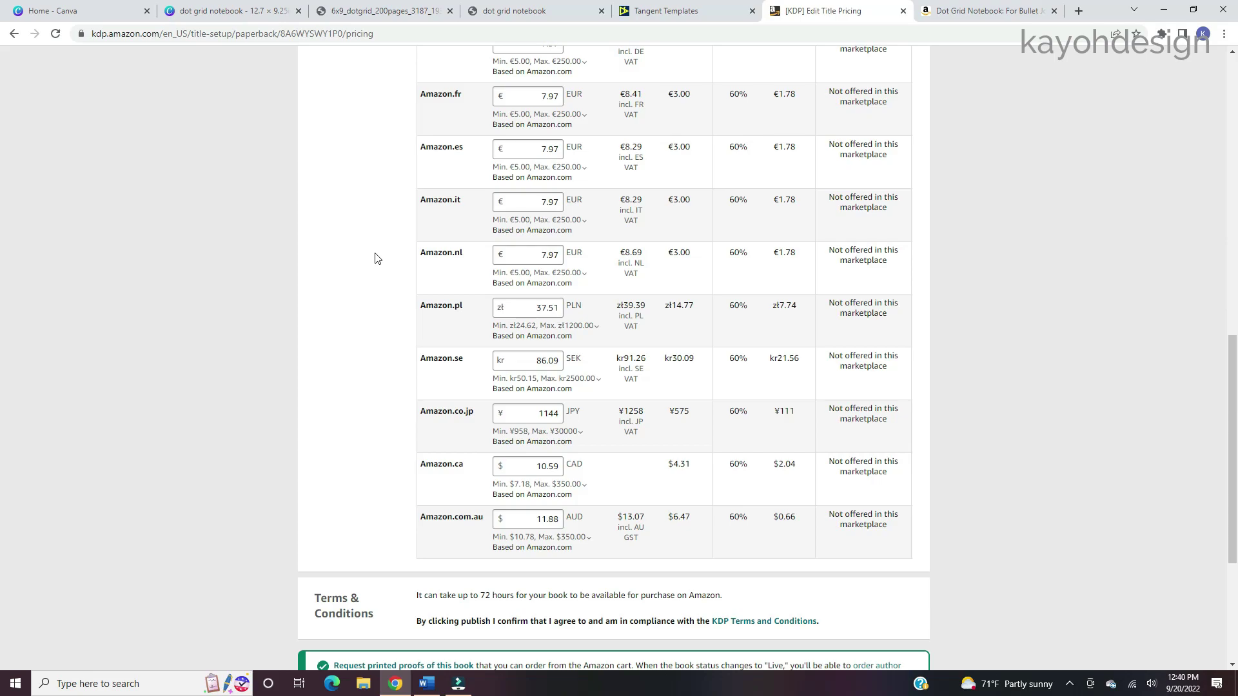
scroll(377, 258, down, 4)
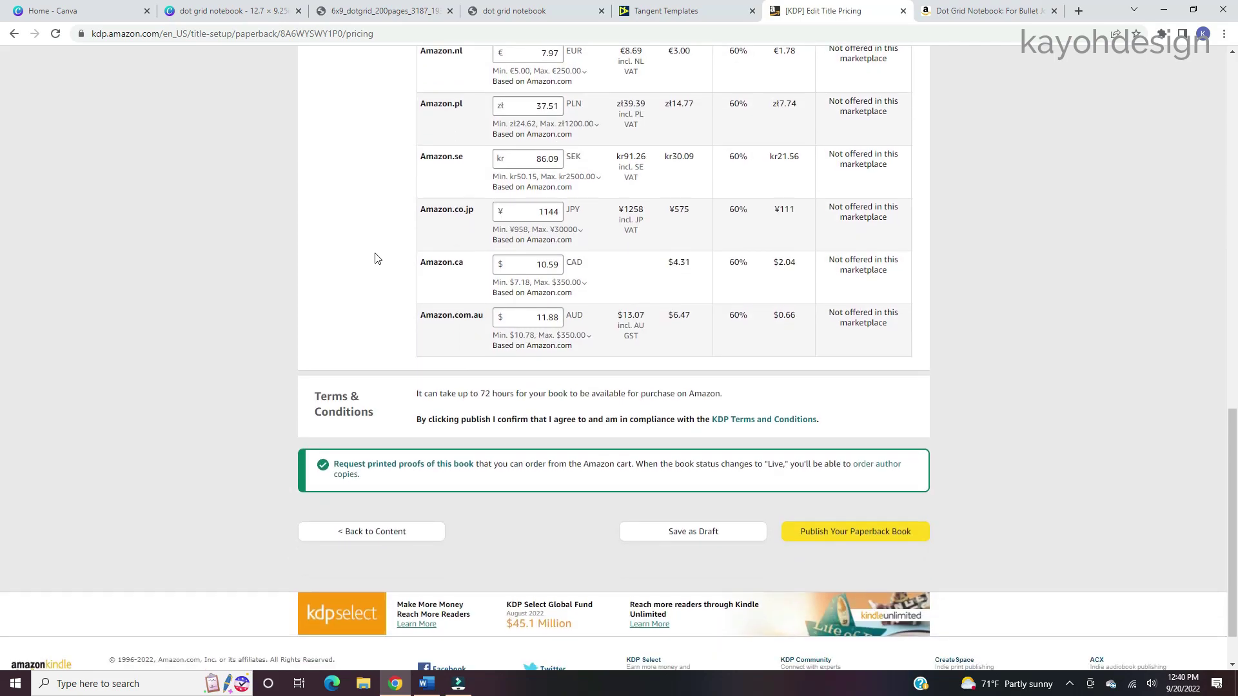
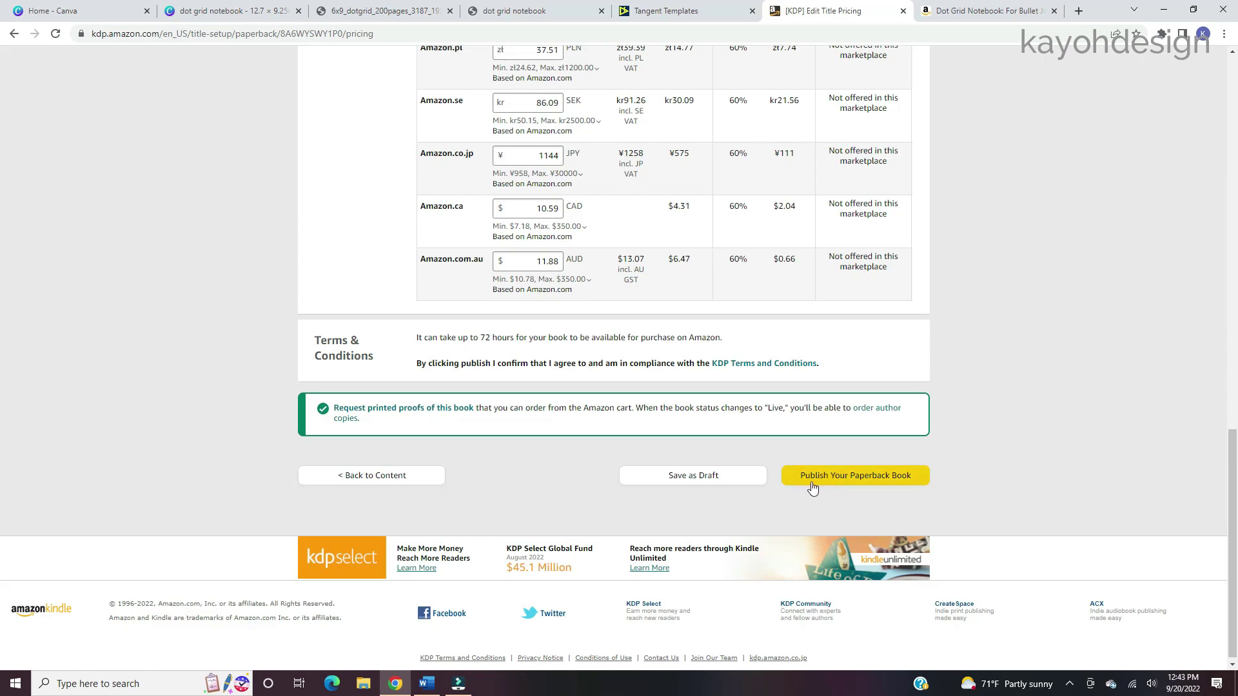
click(882, 481)
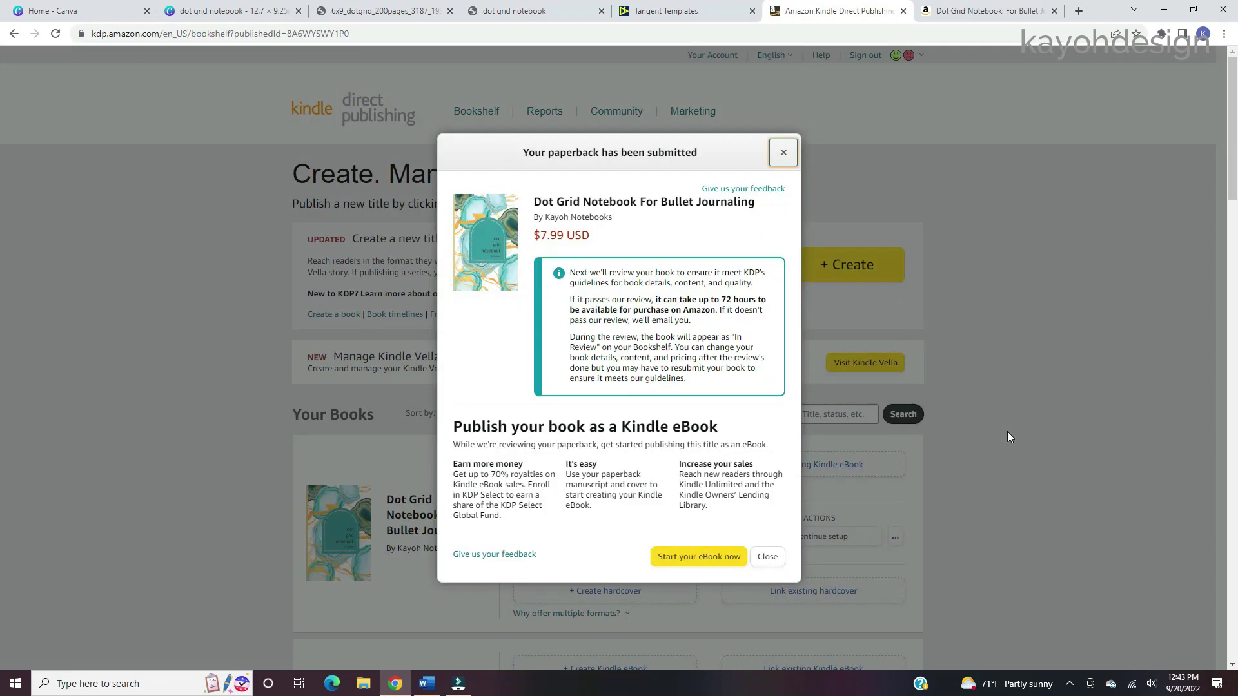
Dismiss the submission notice and read the explanation of the notebook's In Review status on the Bookshelf.
click(768, 557)
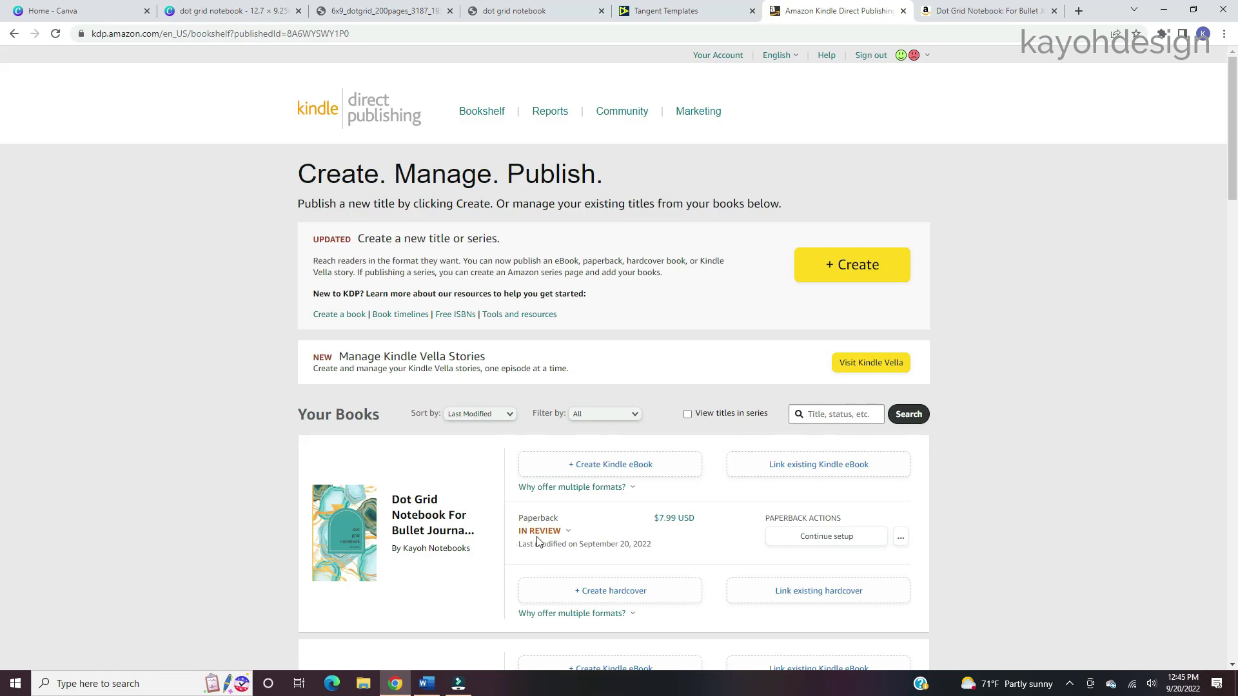
mouse_move(555, 536)
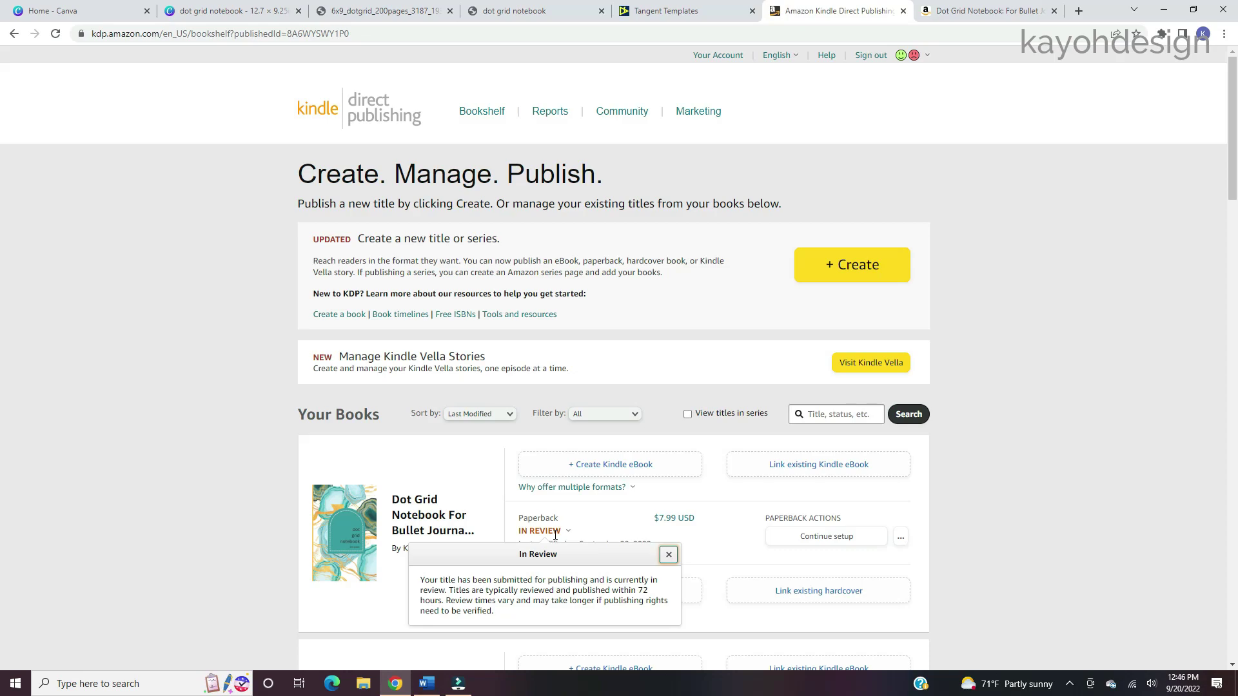
click(668, 554)
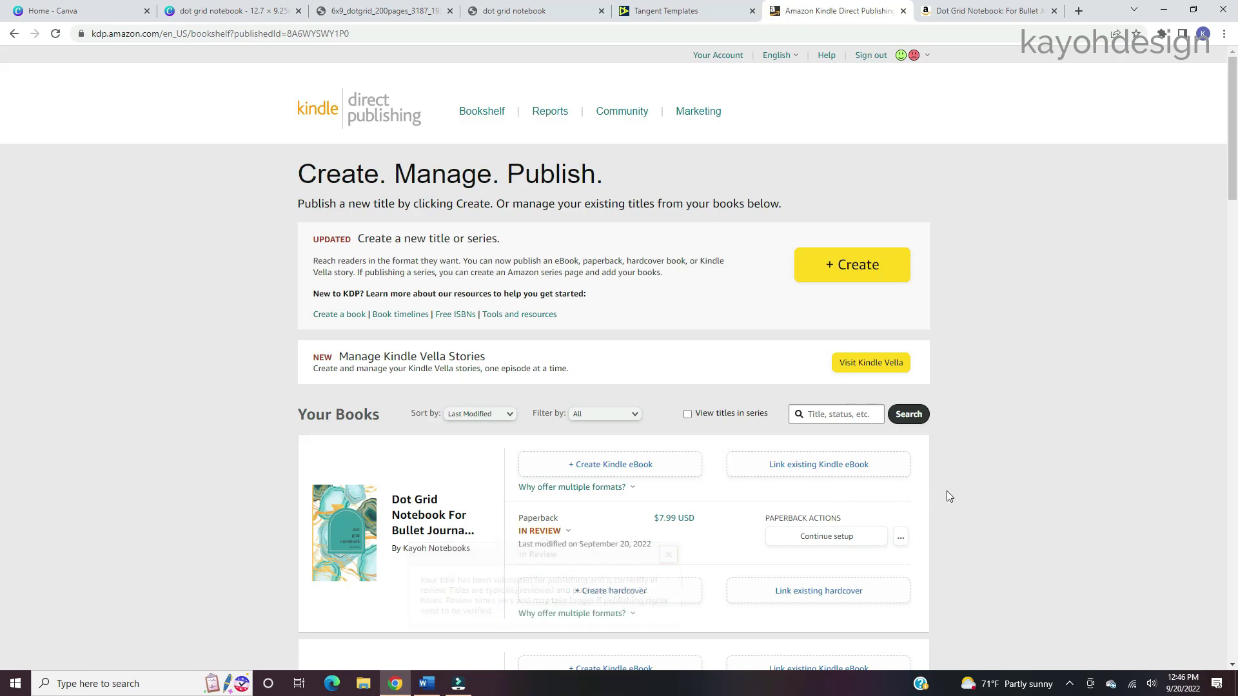